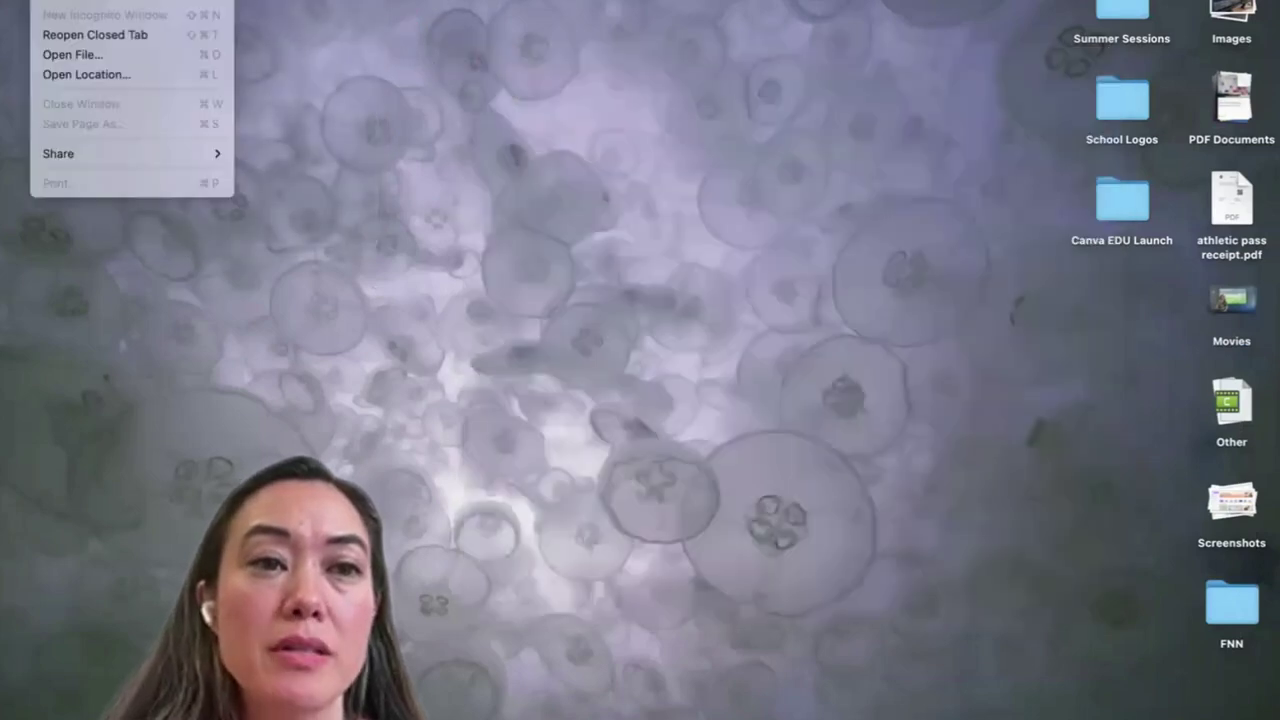
Open a new Chrome window and show the profile menu listing the Work profile
click(60, 3)
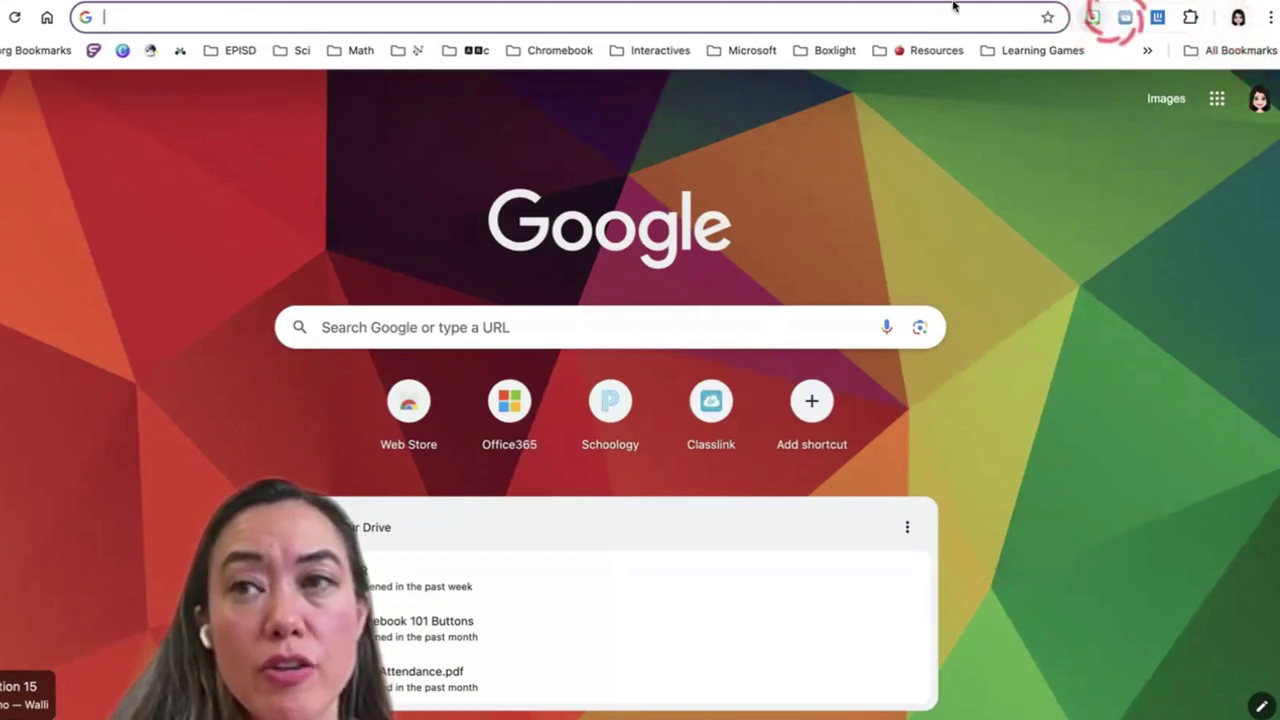
click(1238, 18)
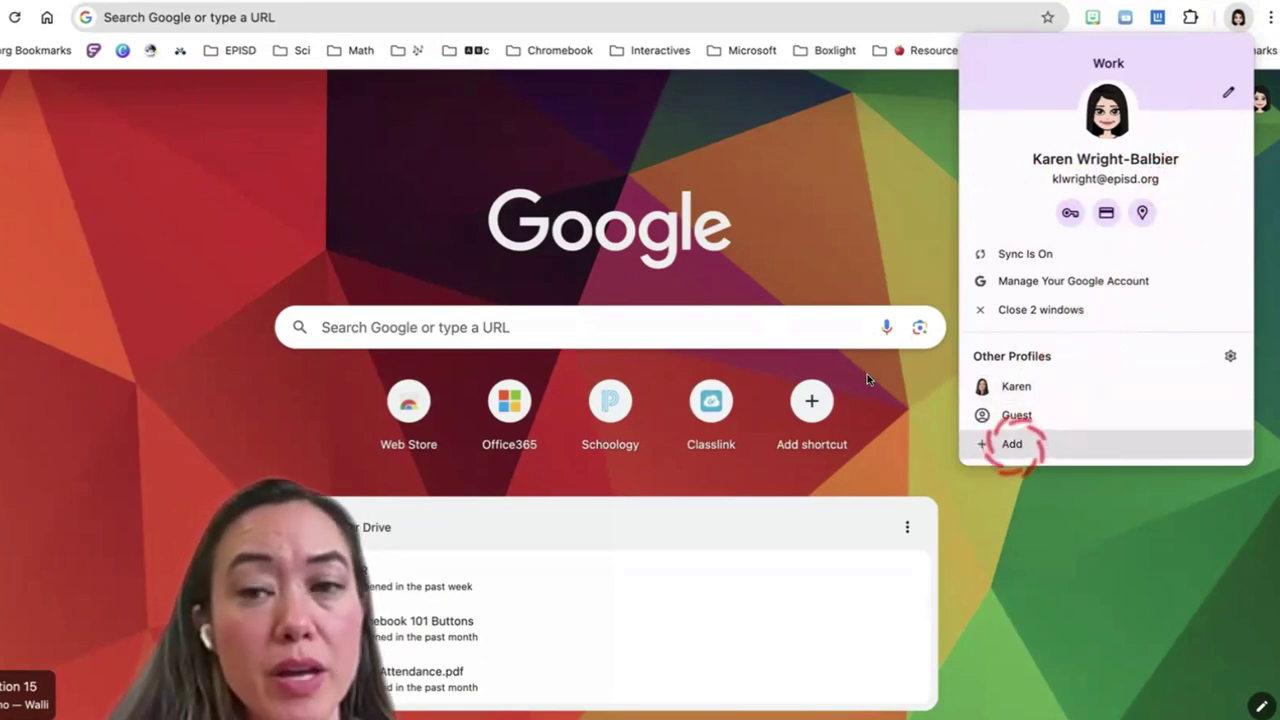
Add a new Chrome profile and submit the district work account's e-mail address
click(1012, 444)
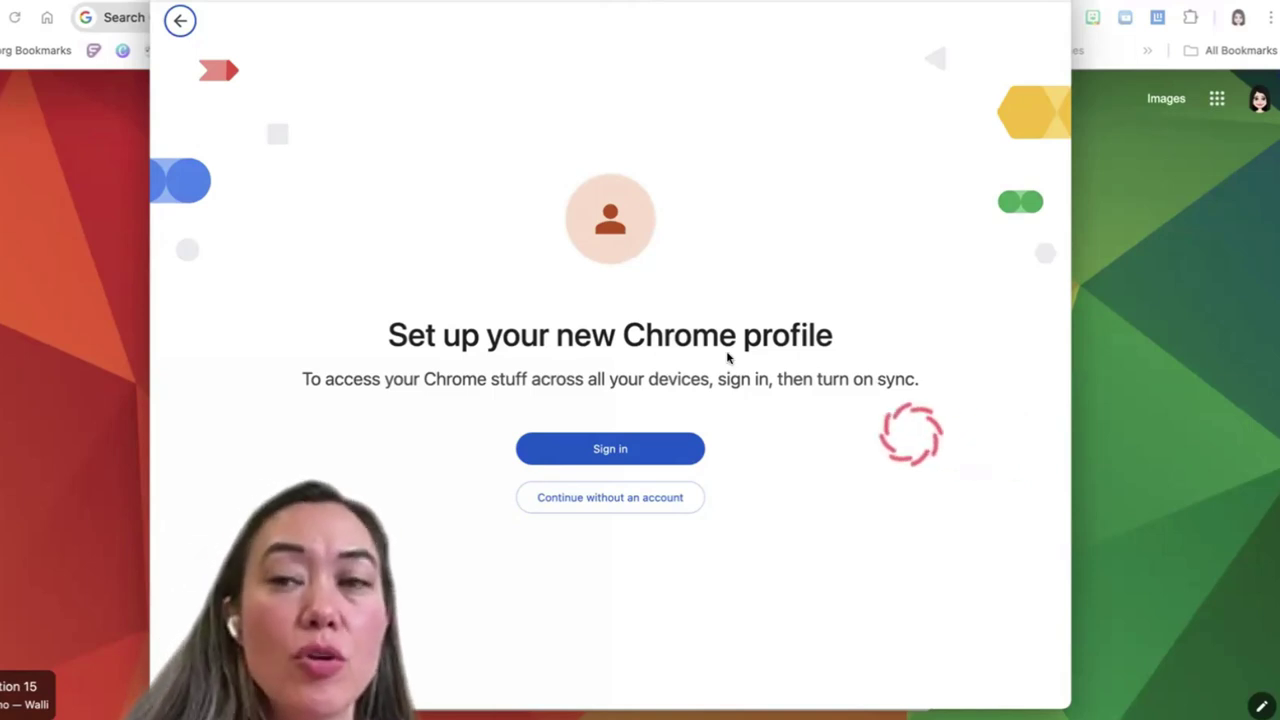
click(614, 448)
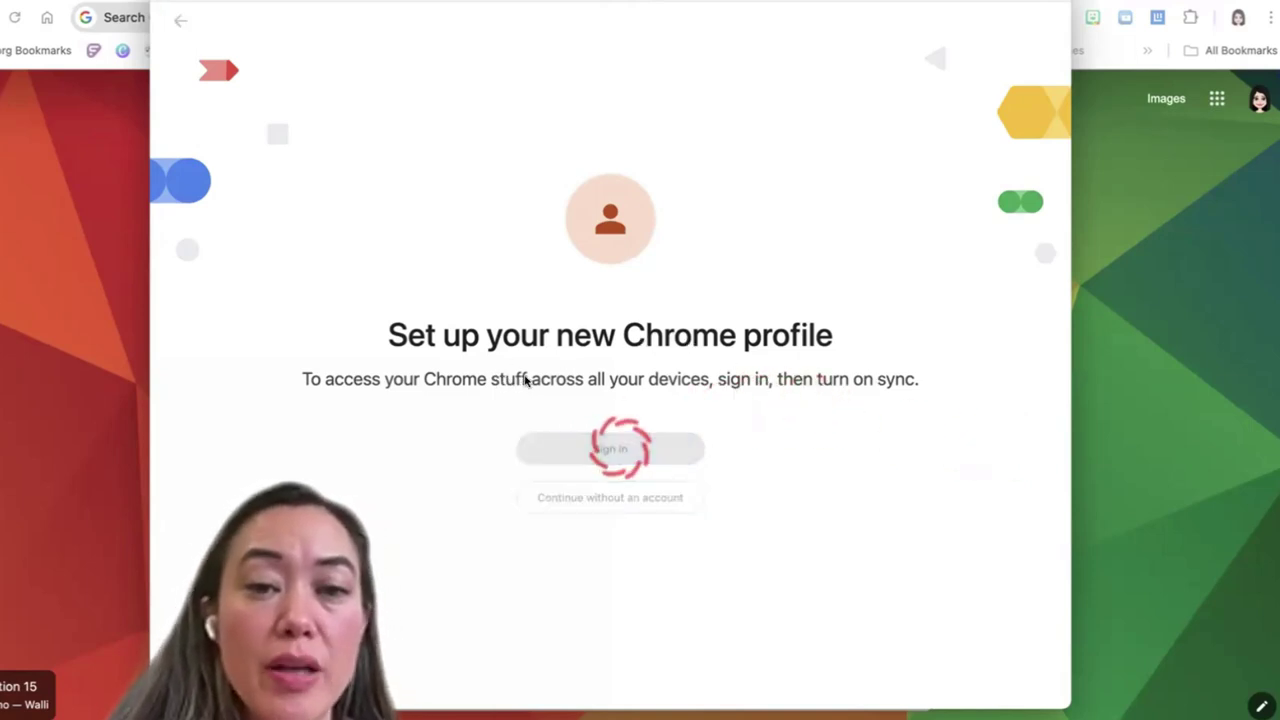
click(562, 345)
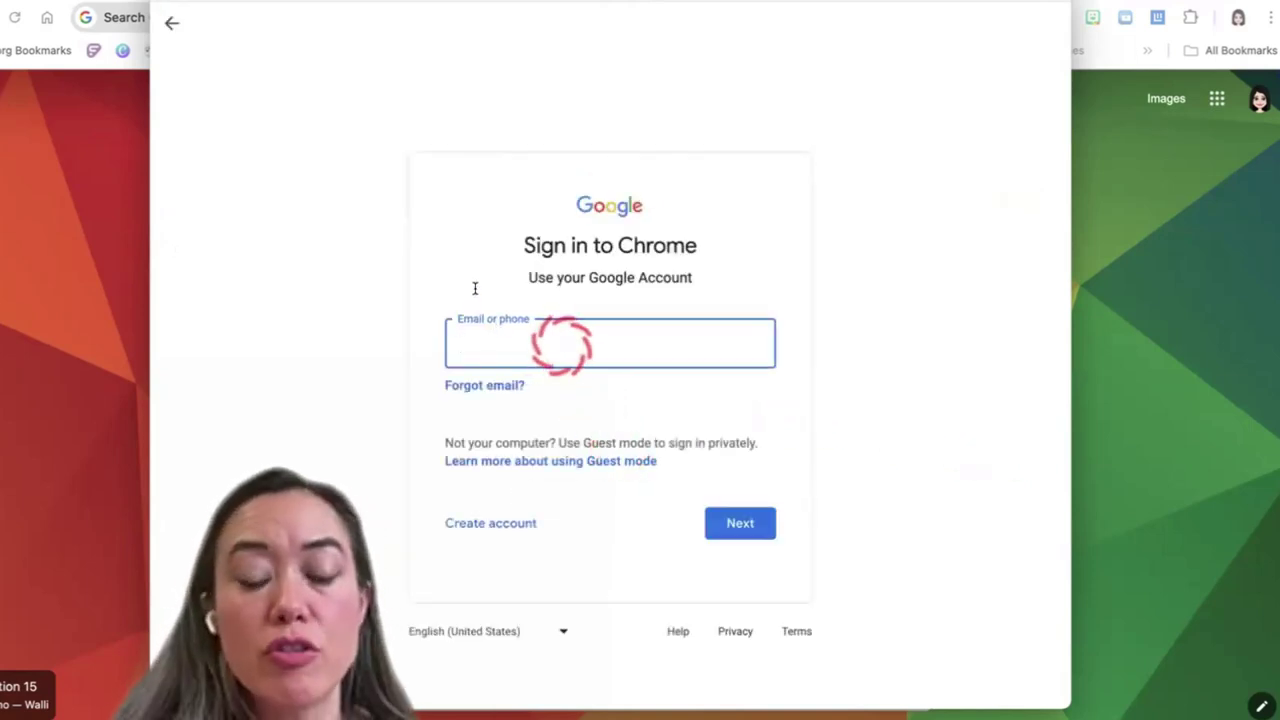
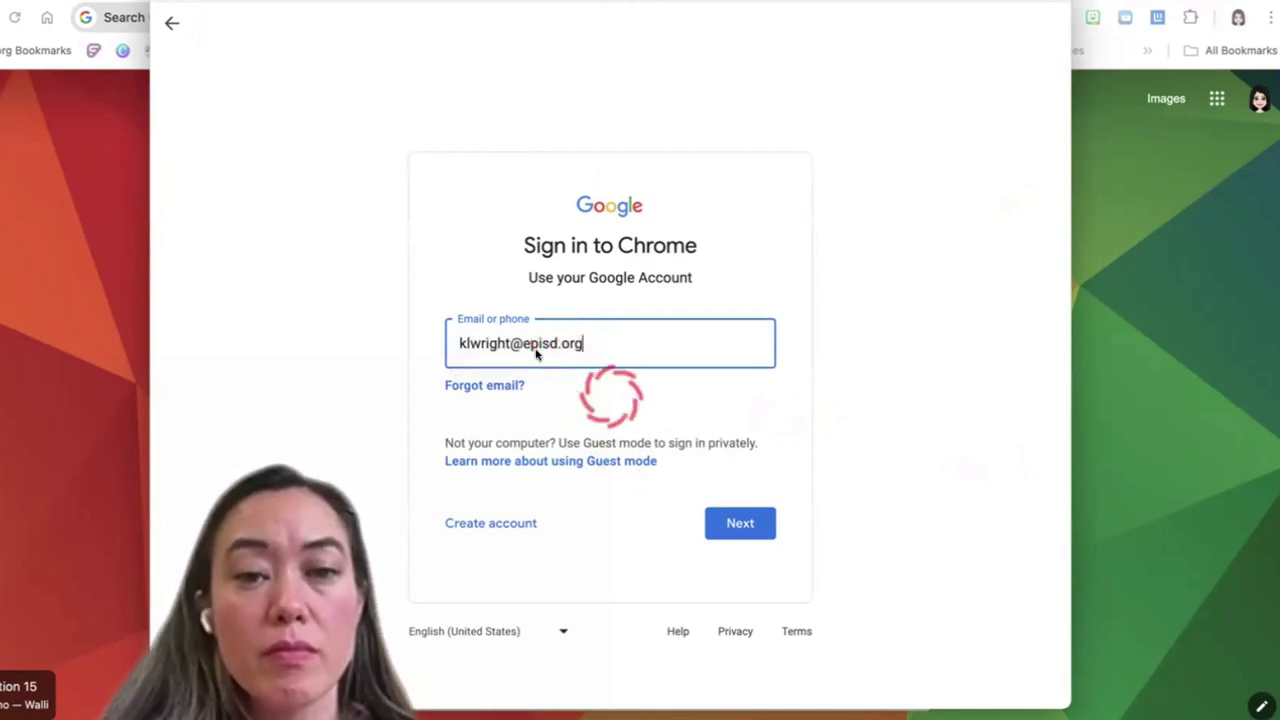
click(740, 523)
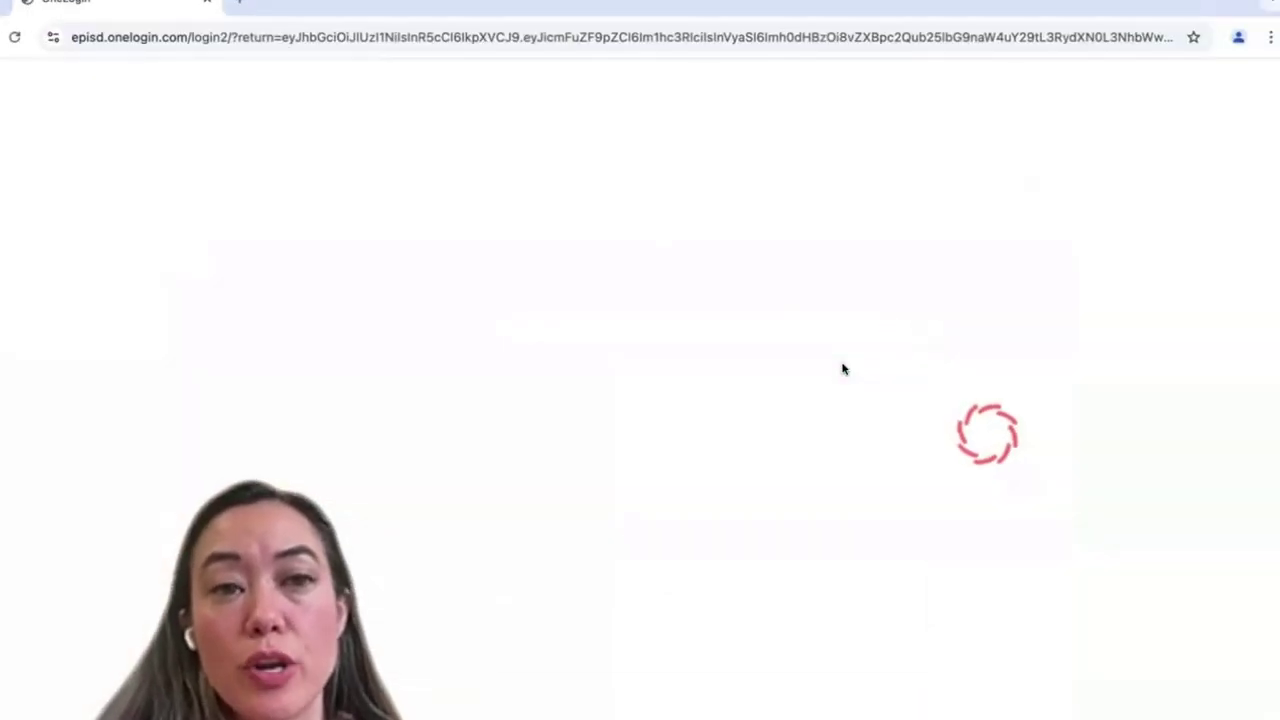
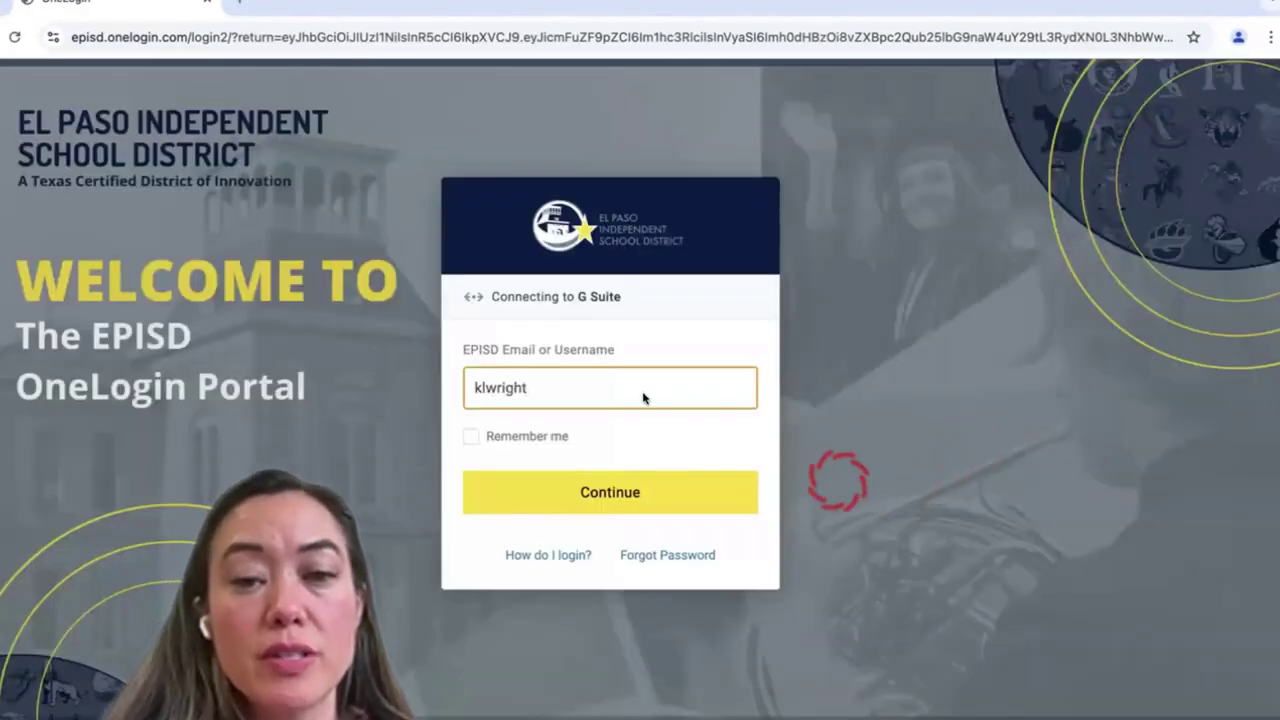
Log in through OneLogin with the district username and password, skip saving it, and continue
key(Return)
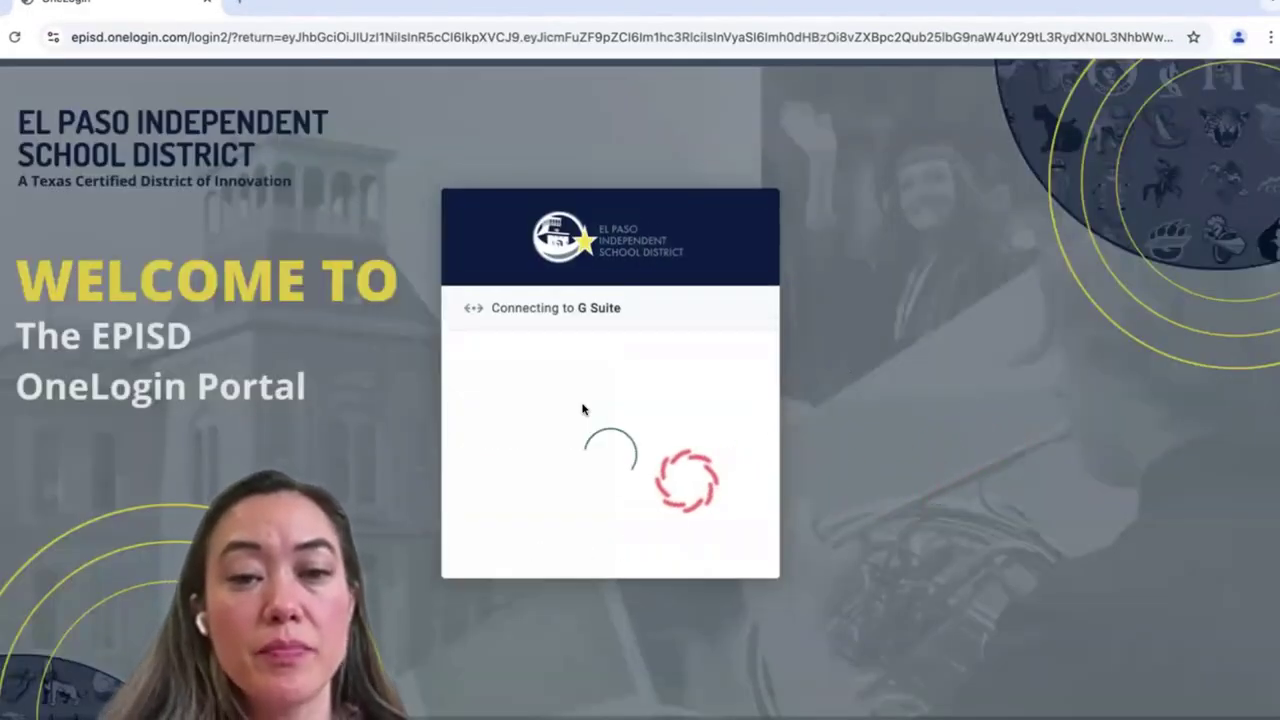
text(•••••••••)
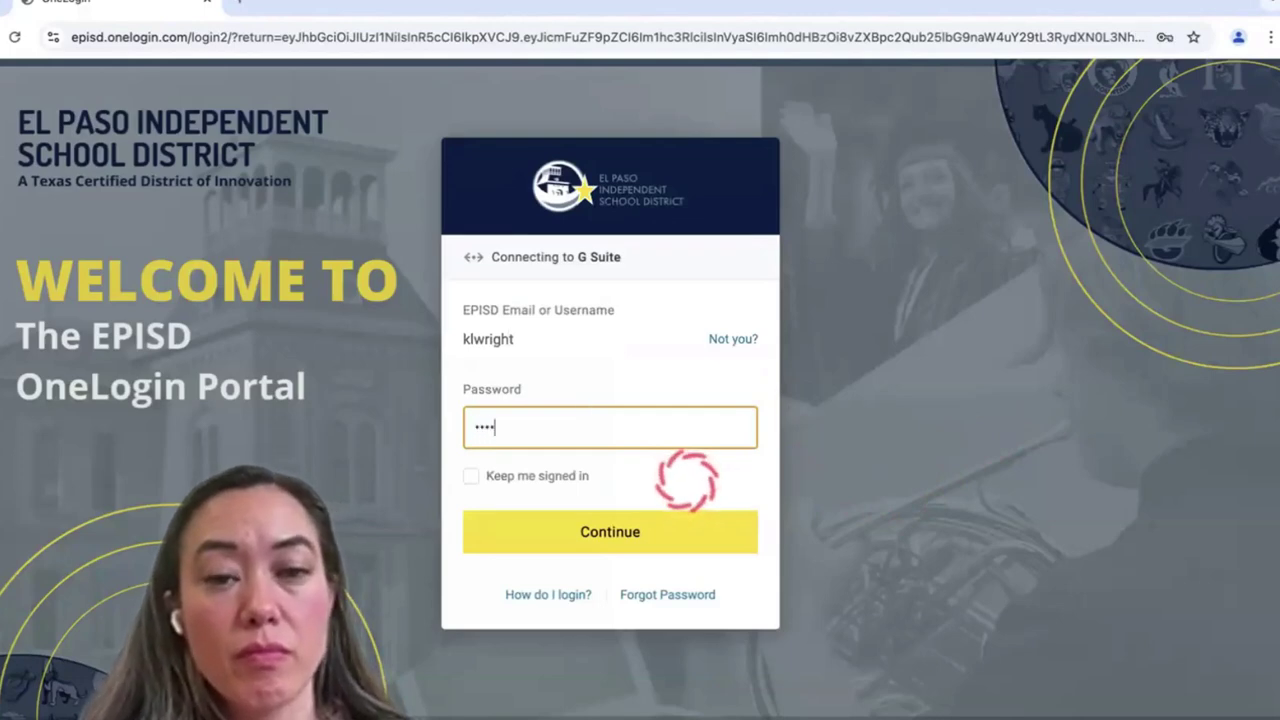
text(••)
key(Return)
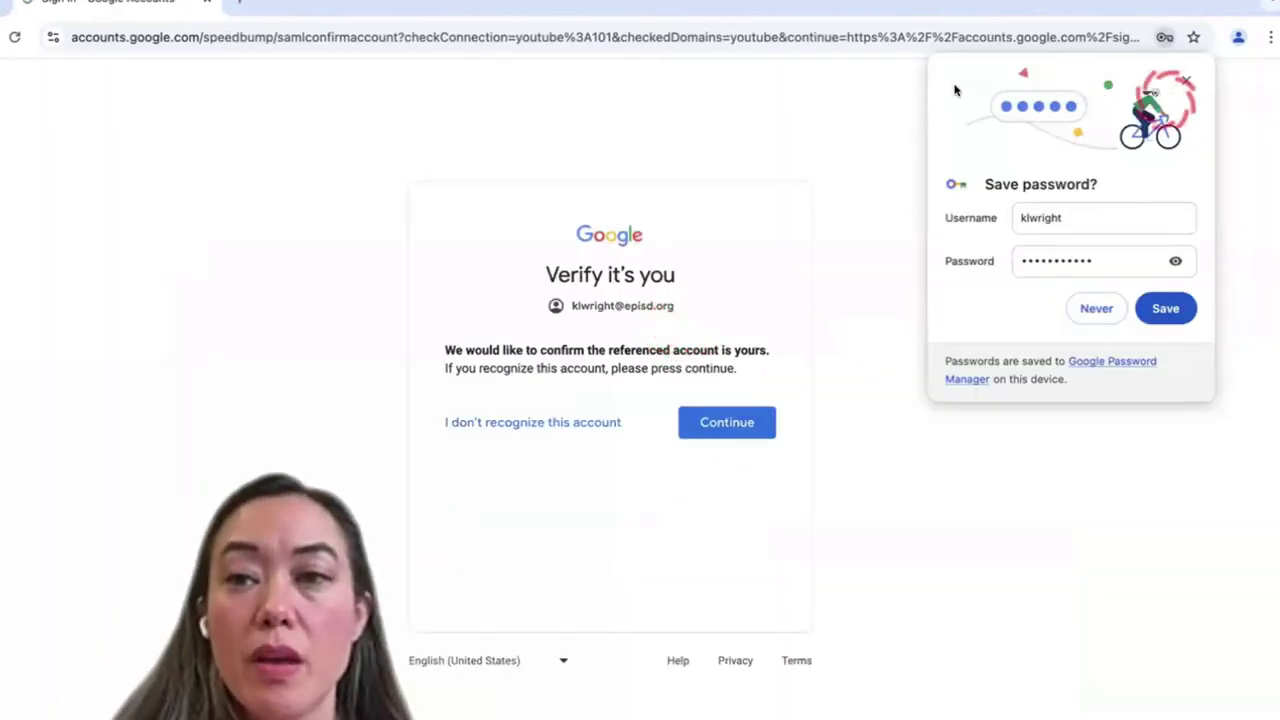
click(1186, 80)
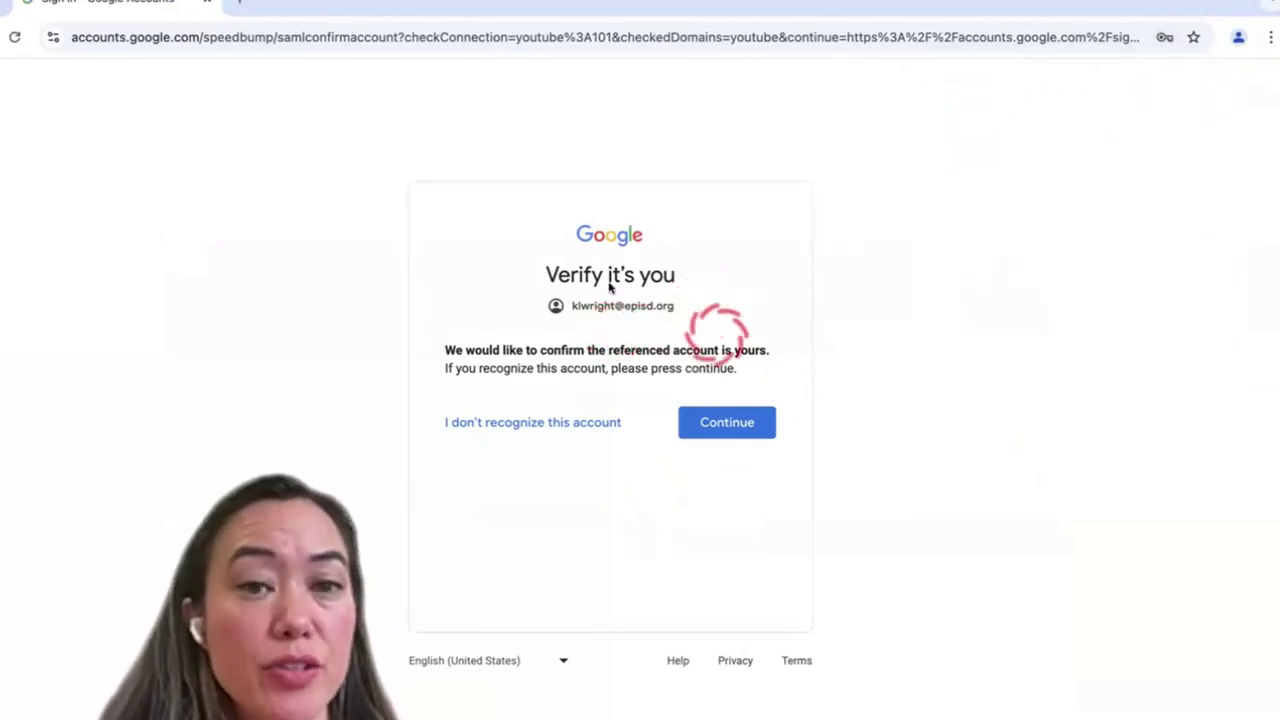
click(727, 422)
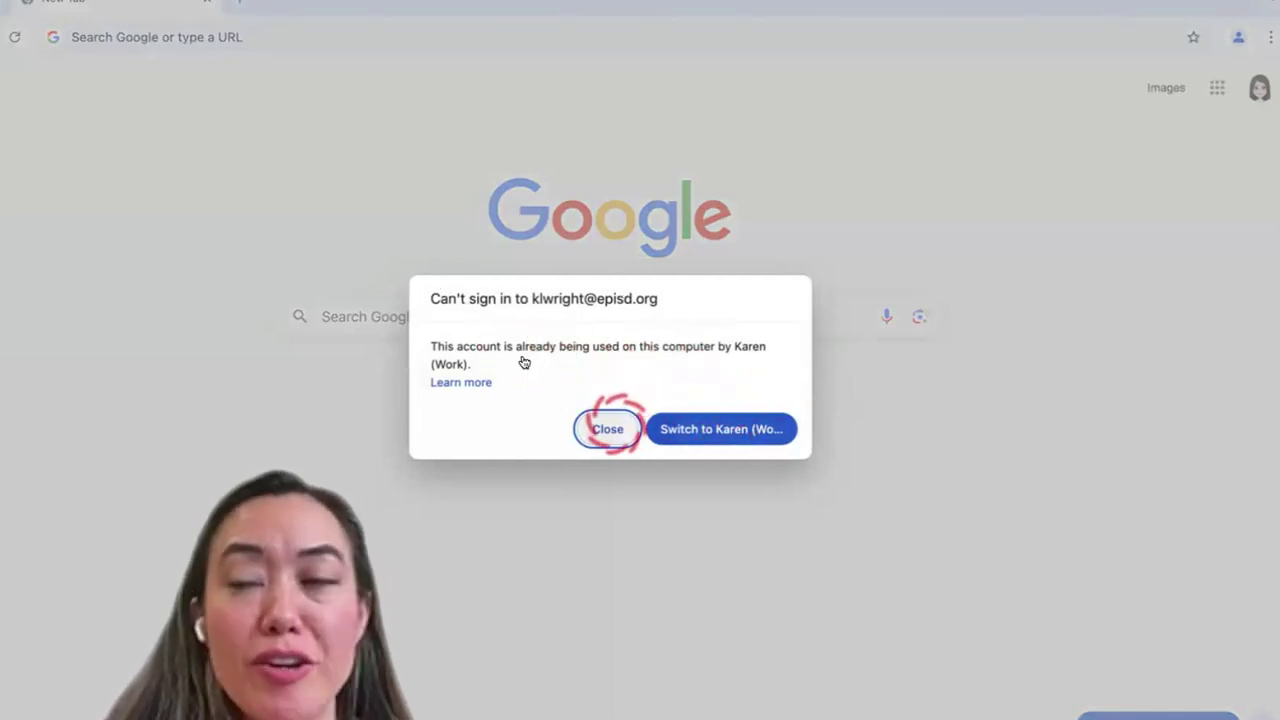
Close the Can't sign in warning and show the episd.org bookmarks, including Office 365 Portal
click(608, 428)
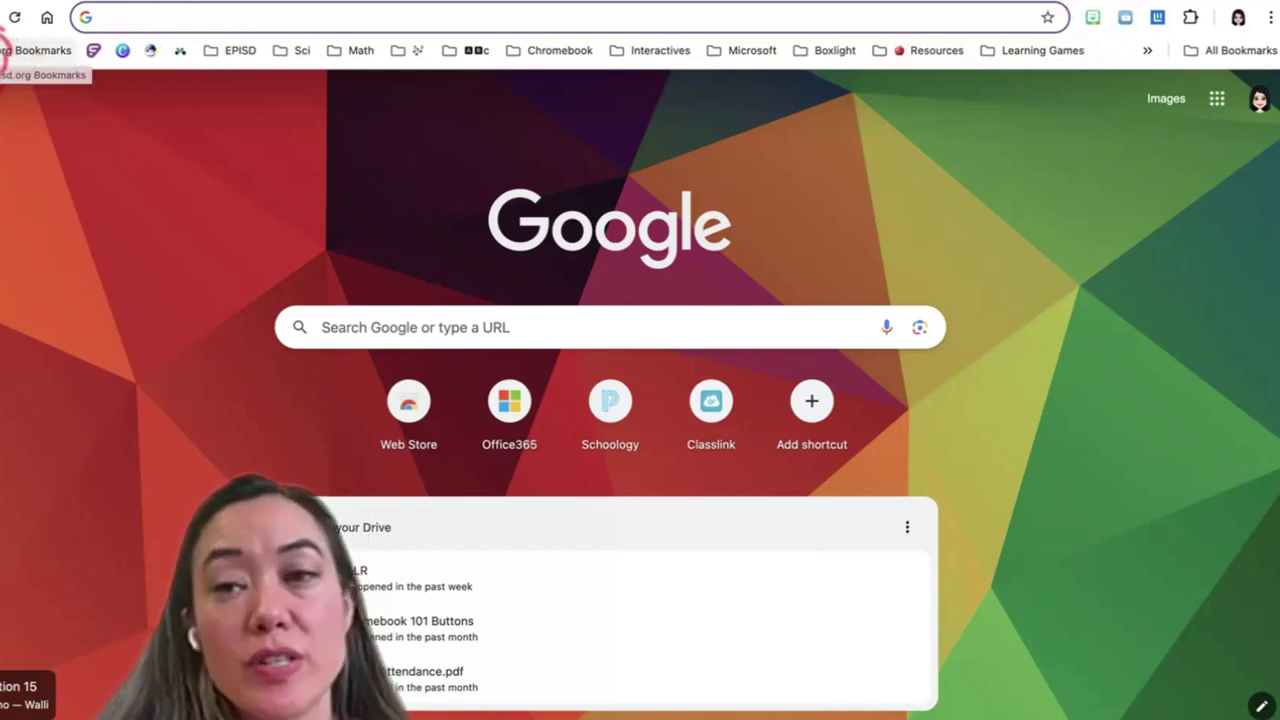
click(14, 42)
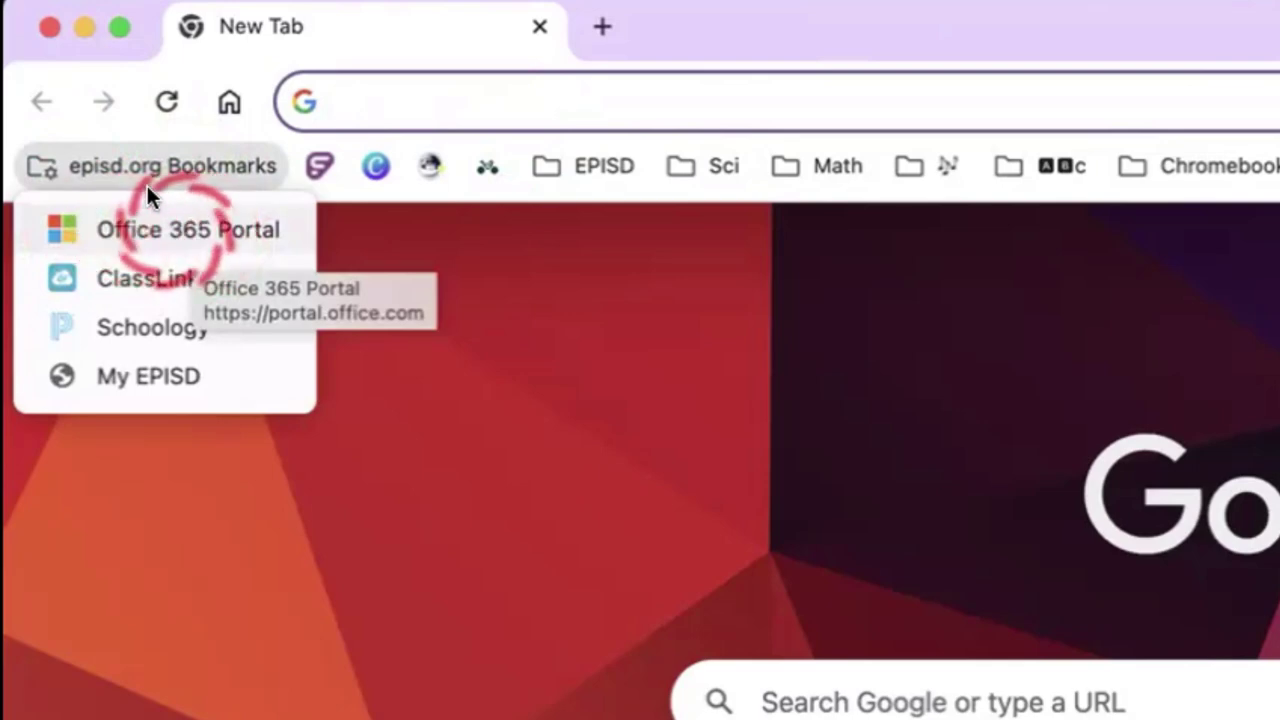
Go from the Office 365 Portal bookmark to OneDrive through the Microsoft 365 app launcher
click(150, 215)
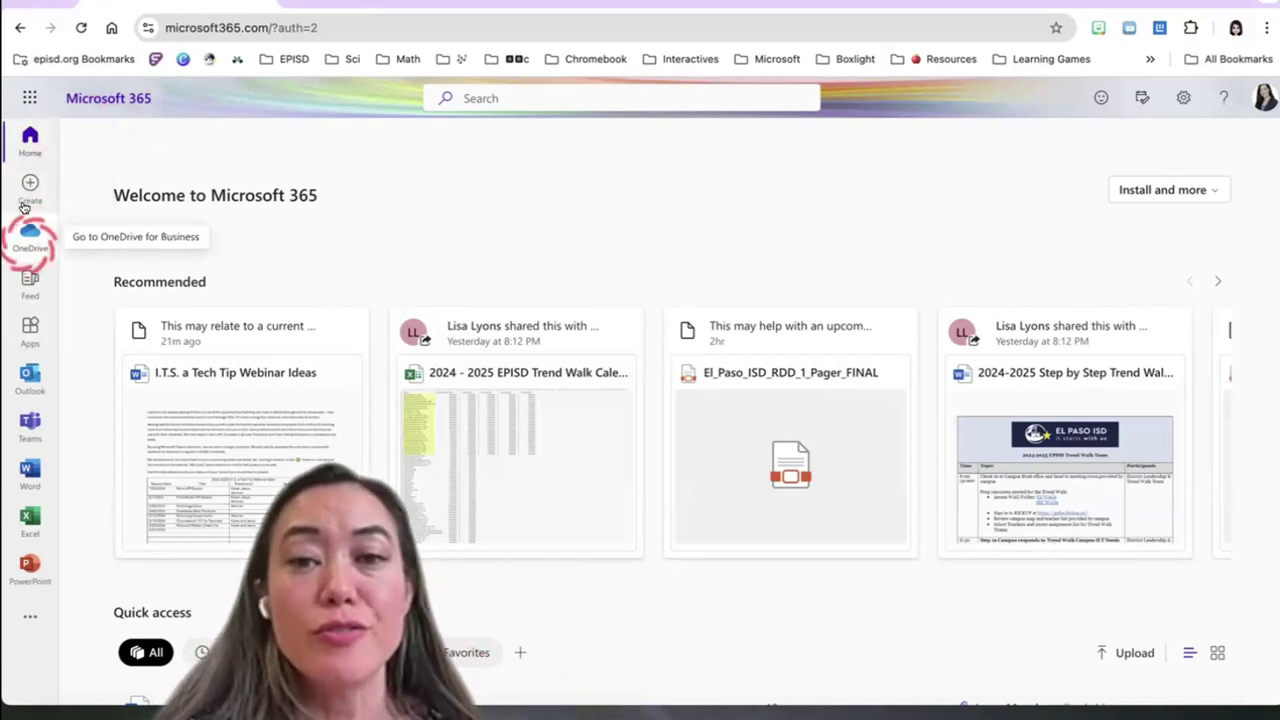
click(22, 88)
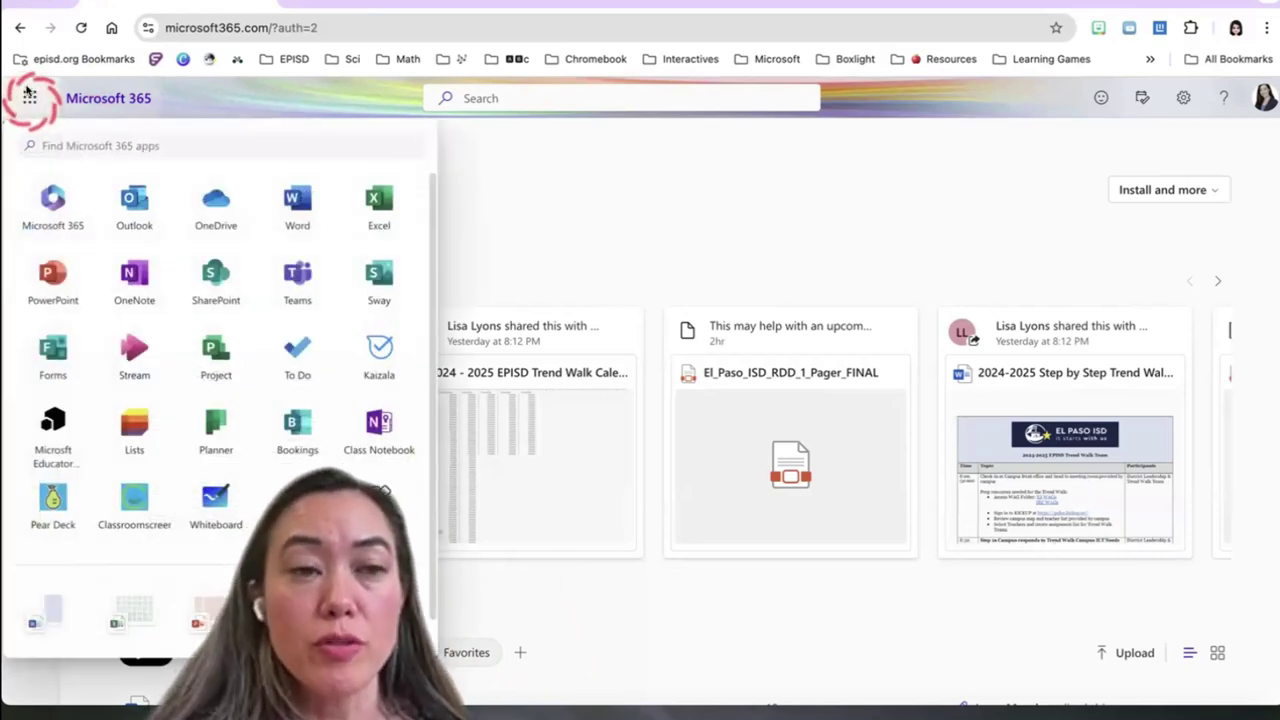
click(188, 184)
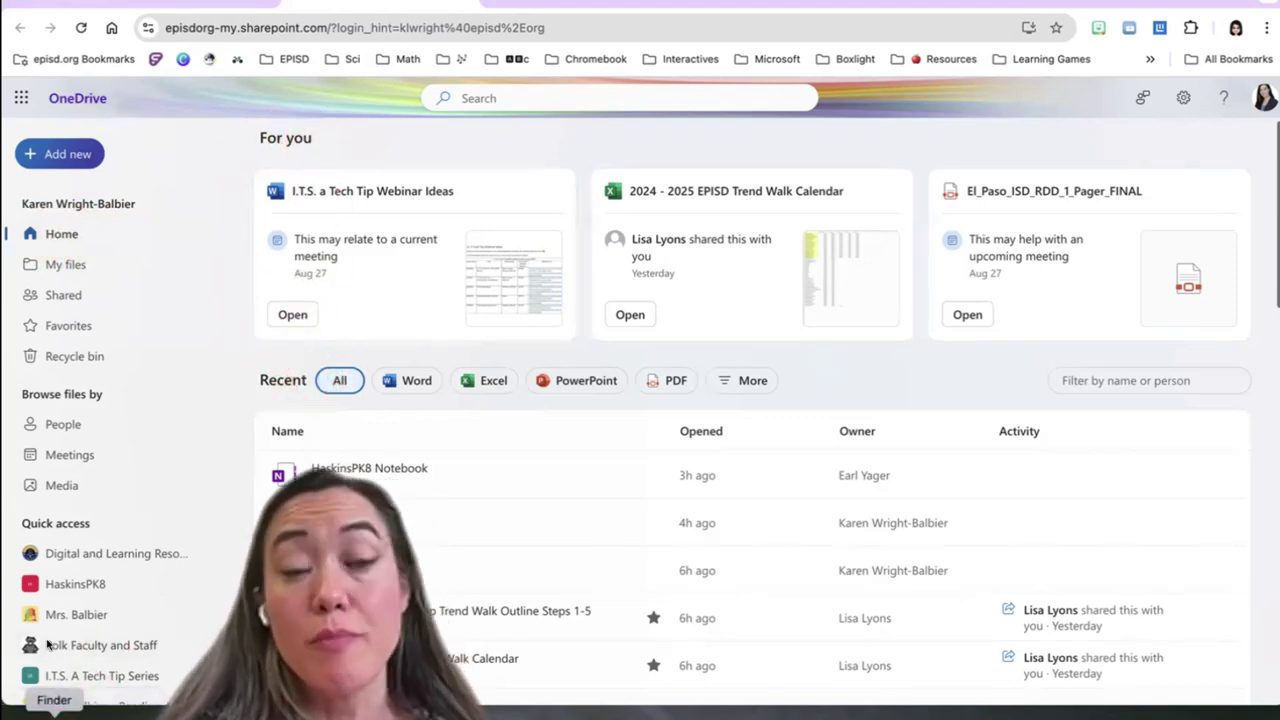
click(284, 386)
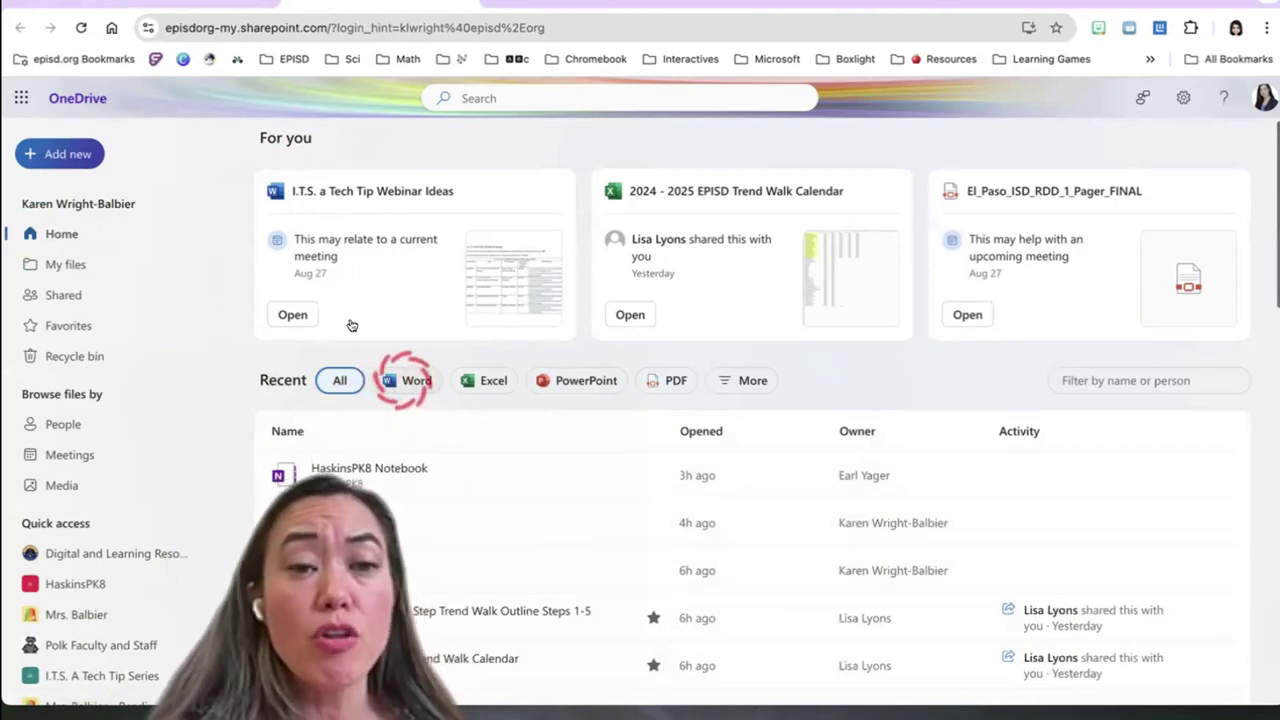
click(410, 380)
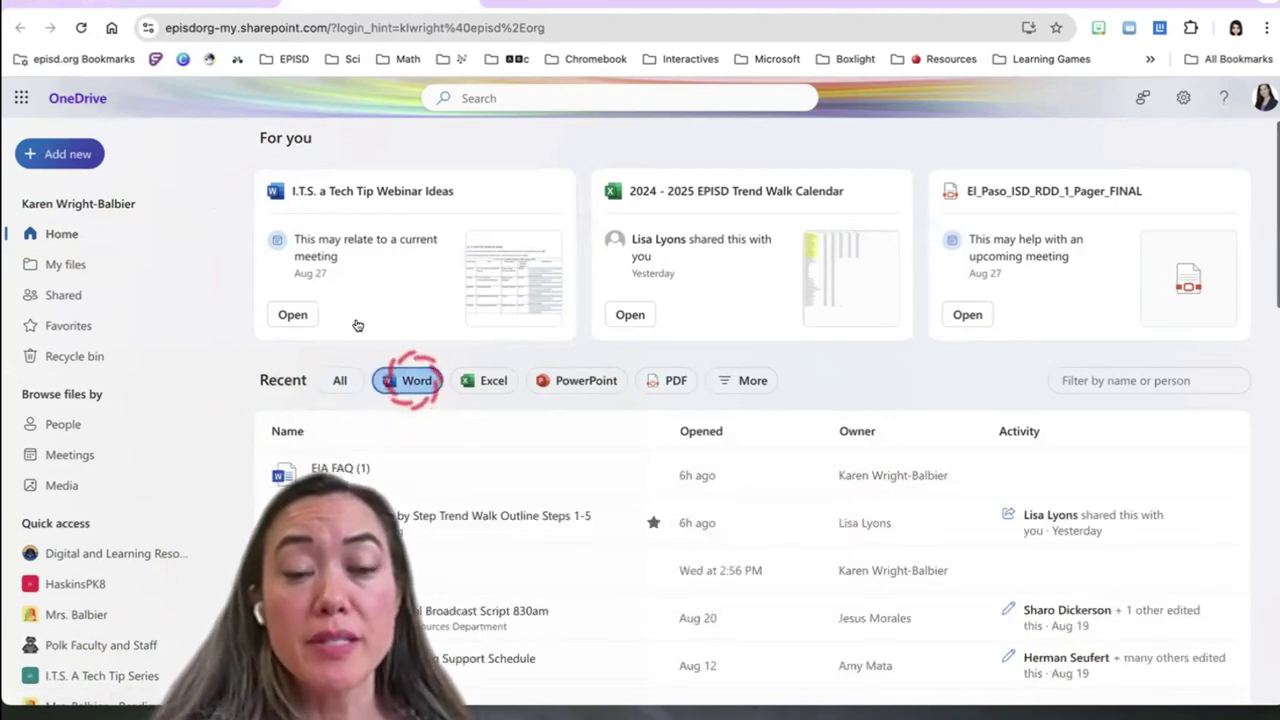
click(485, 380)
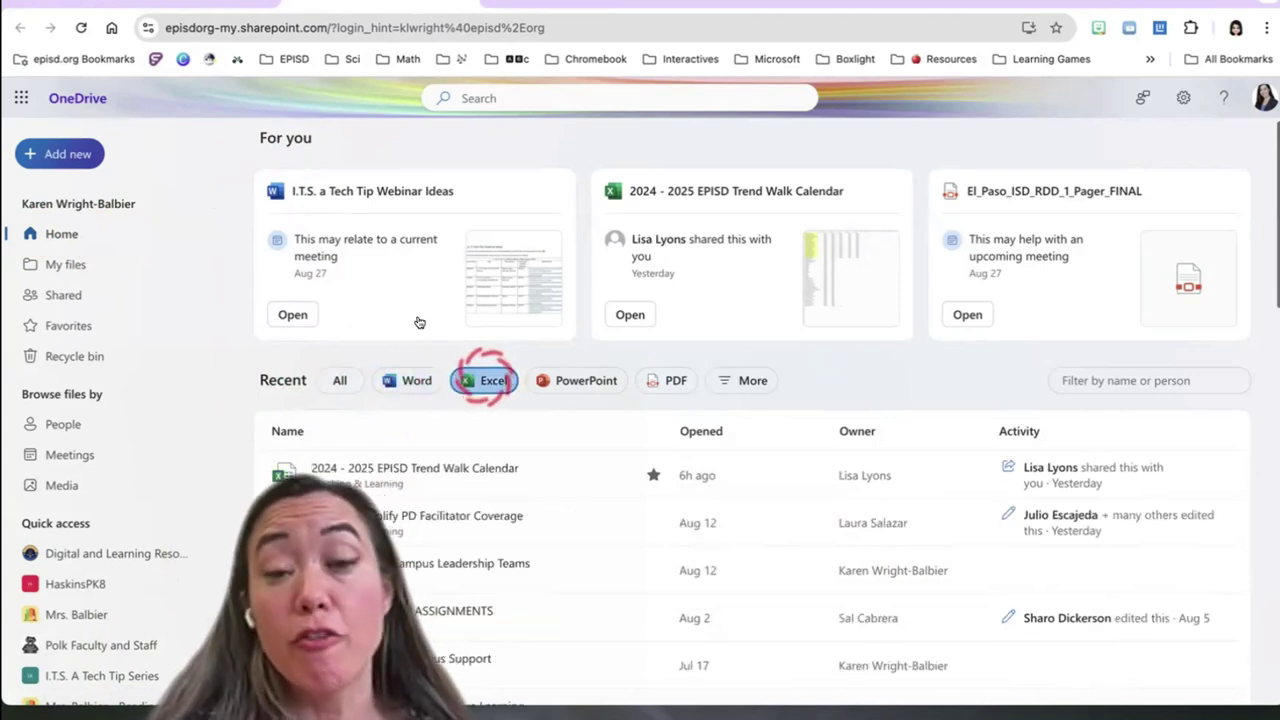
click(580, 380)
click(664, 380)
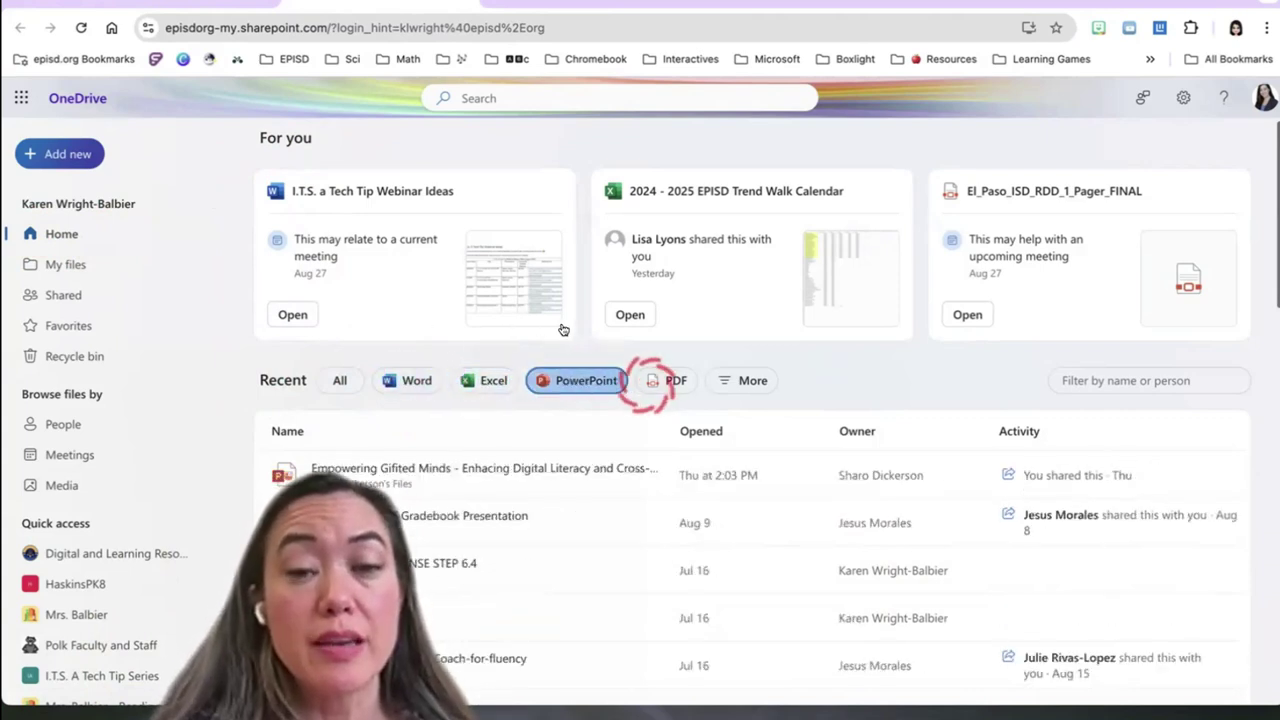
click(750, 380)
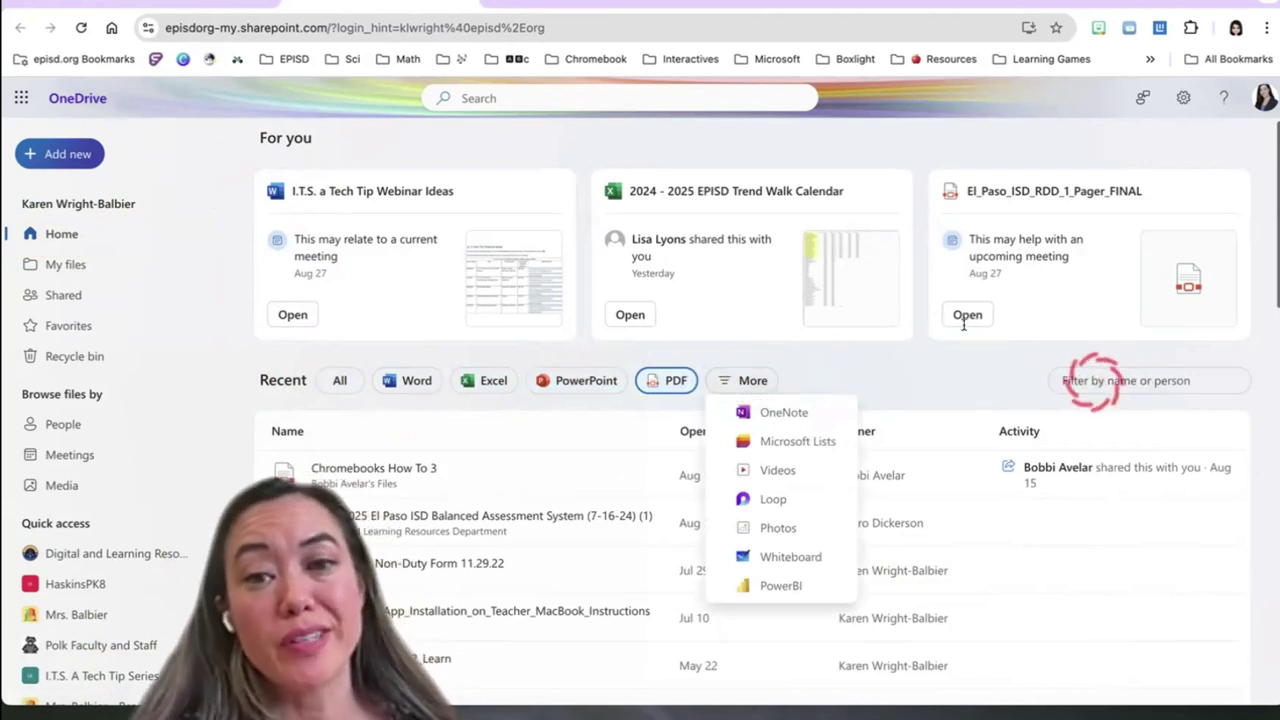
click(340, 380)
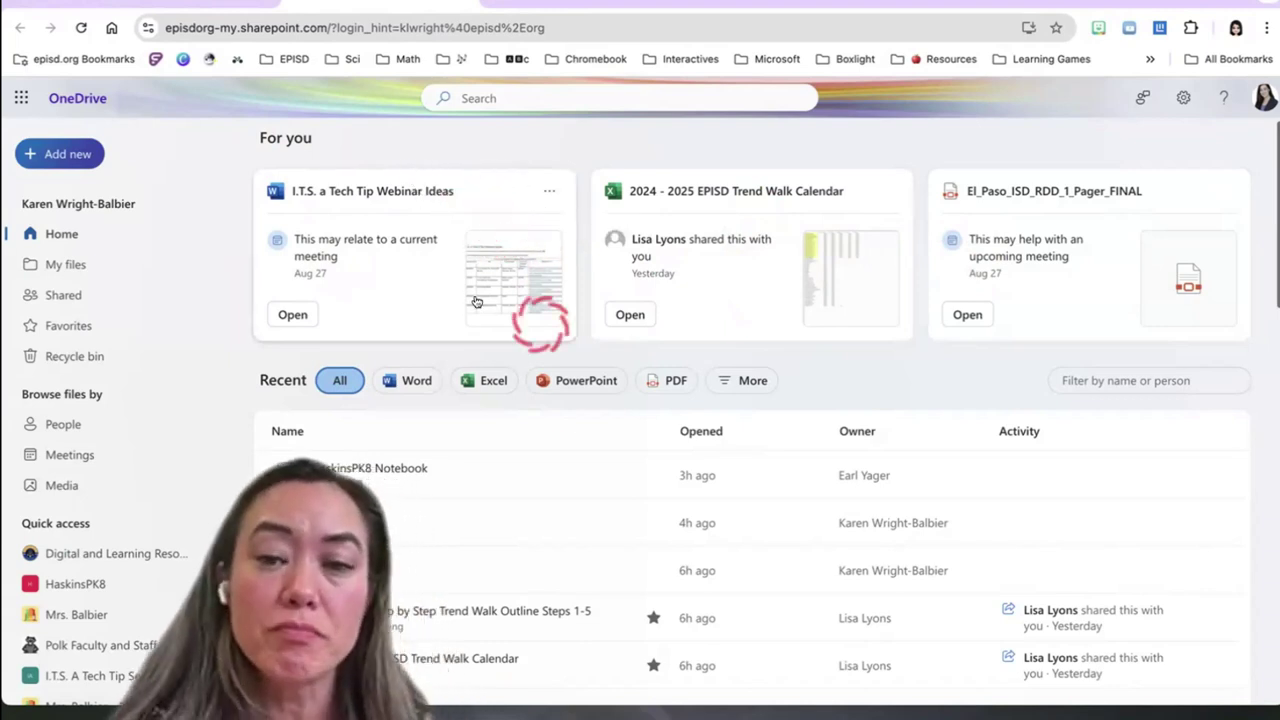
scroll(486, 340, down, 3)
scroll(486, 340, up, 5)
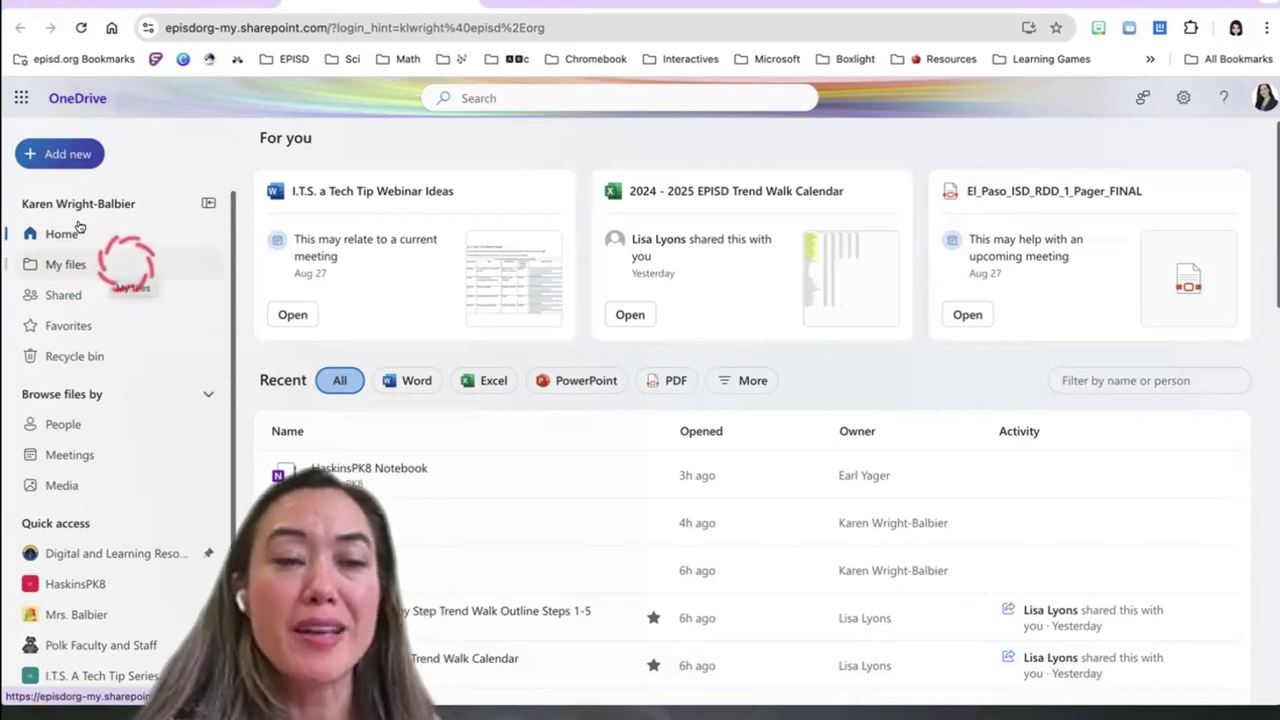
In My files, preview the 1. IFP folder's actions and Folder color palette, then select it
click(88, 264)
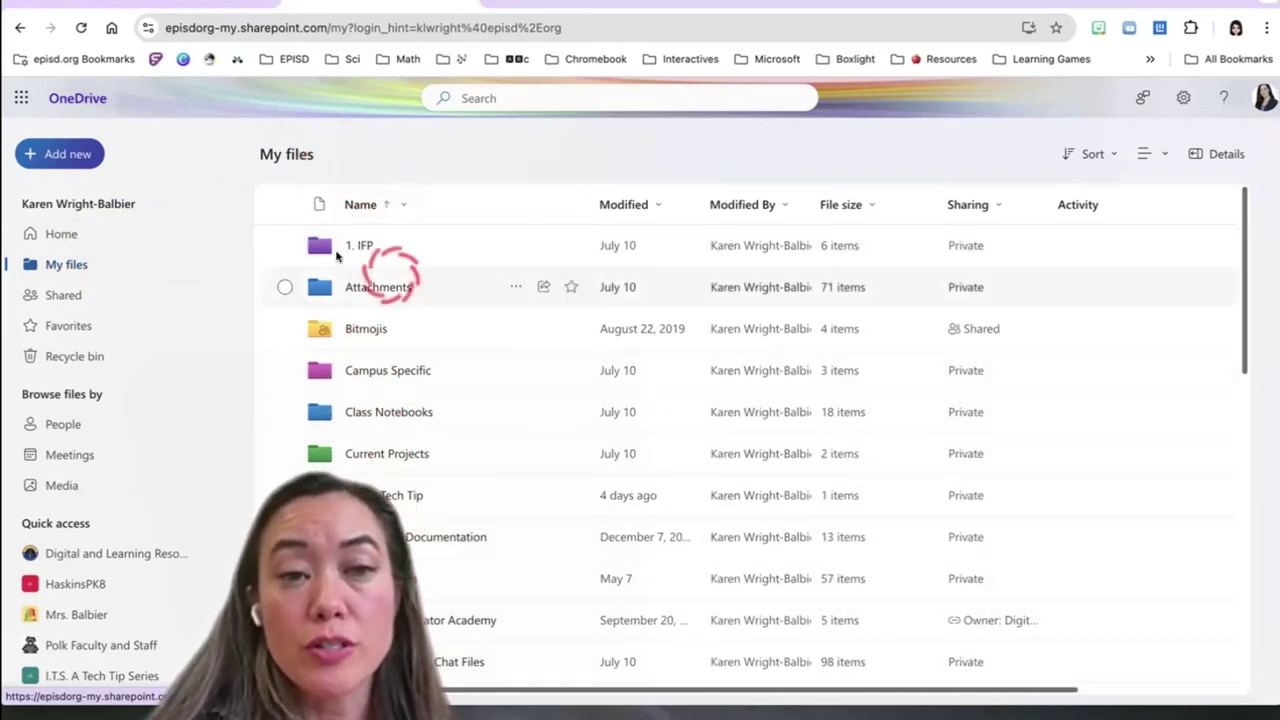
click(515, 245)
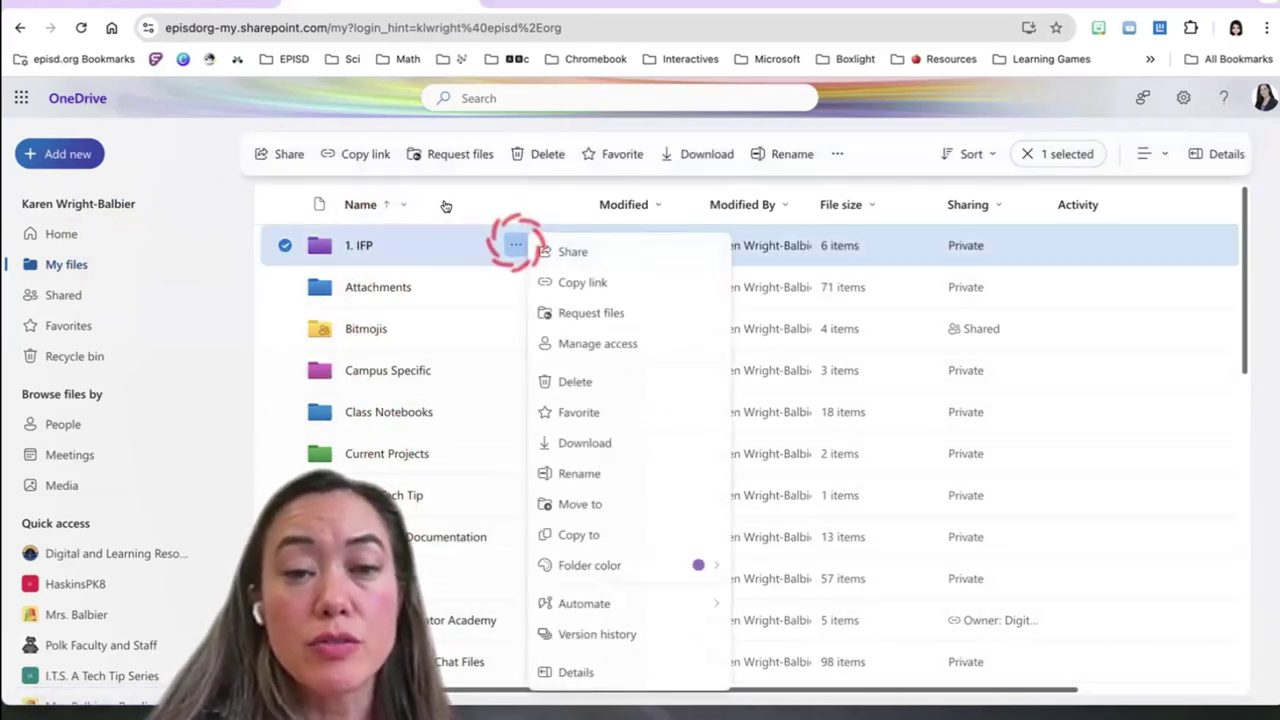
mouse_move(666, 563)
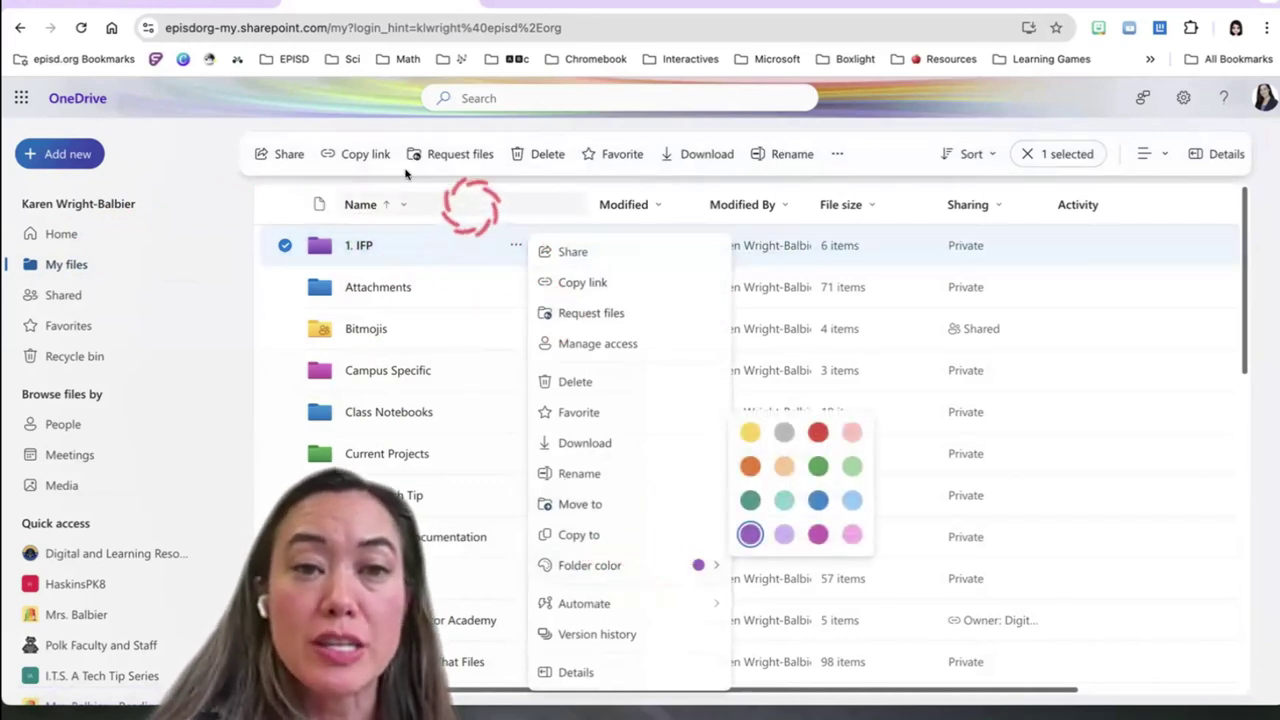
click(208, 167)
click(344, 230)
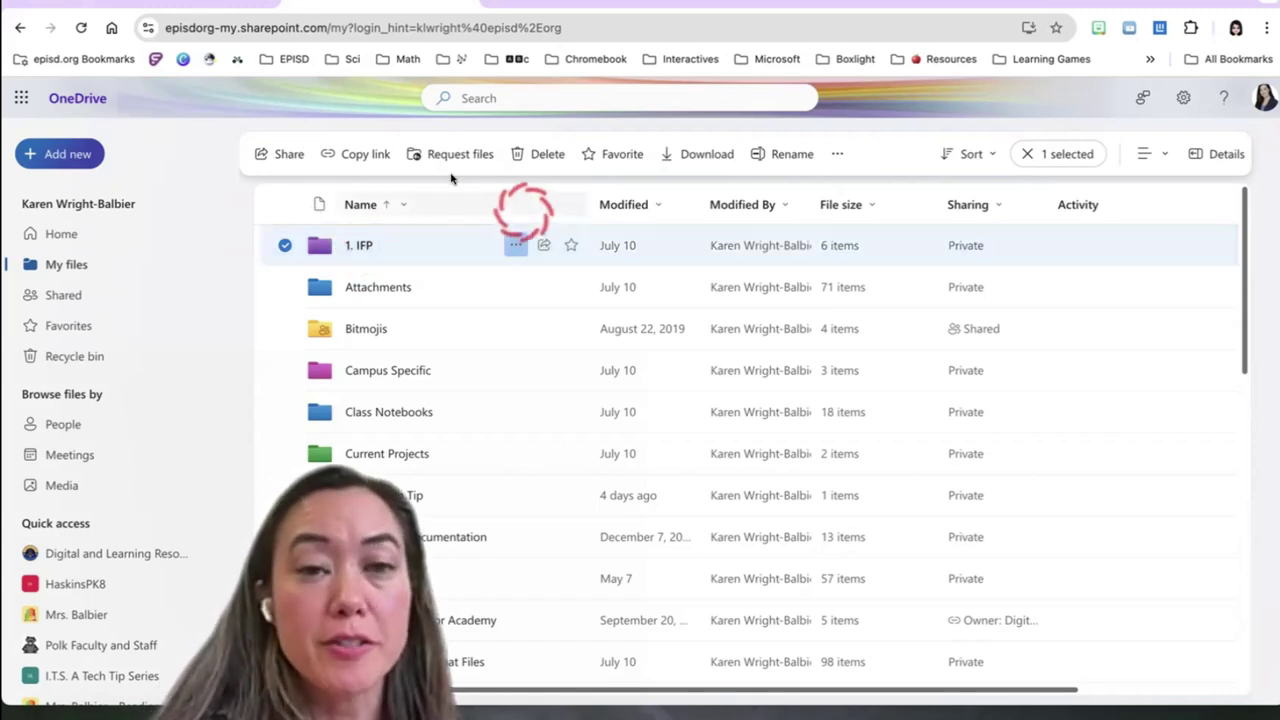
Deselect 1. IFP, then switch My files to Compact List and then Tiles layout
click(285, 245)
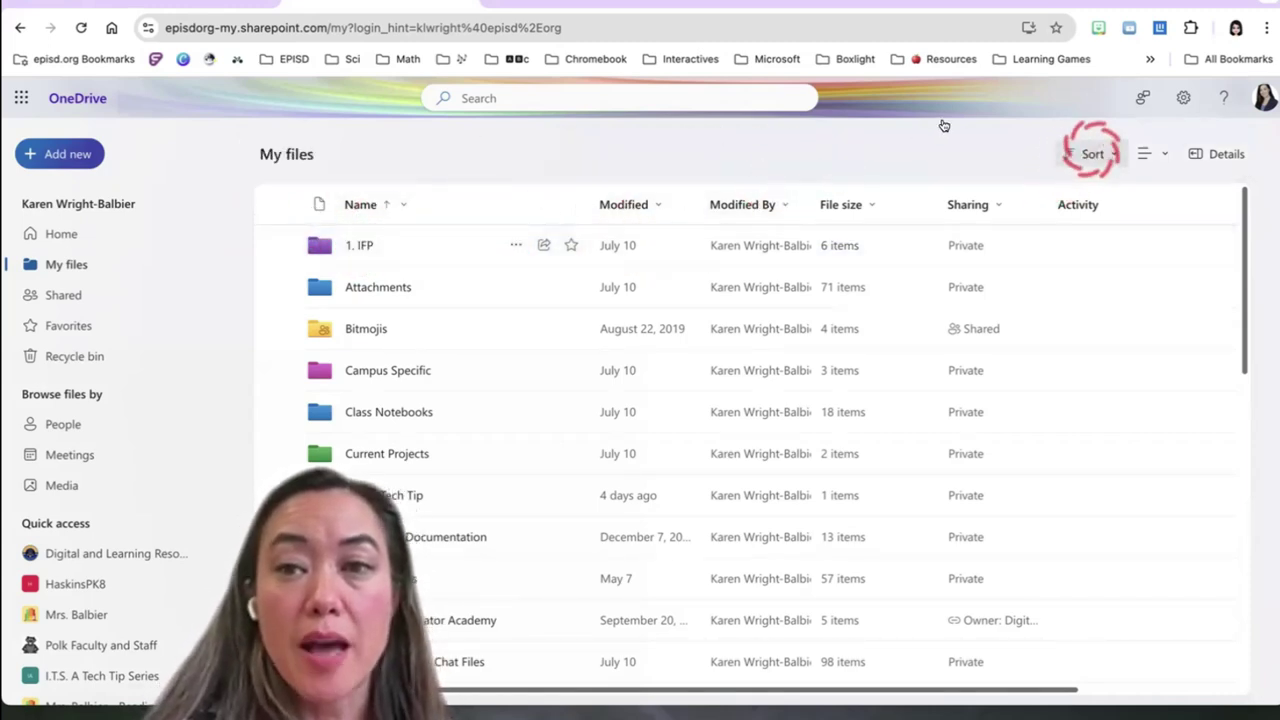
click(1093, 154)
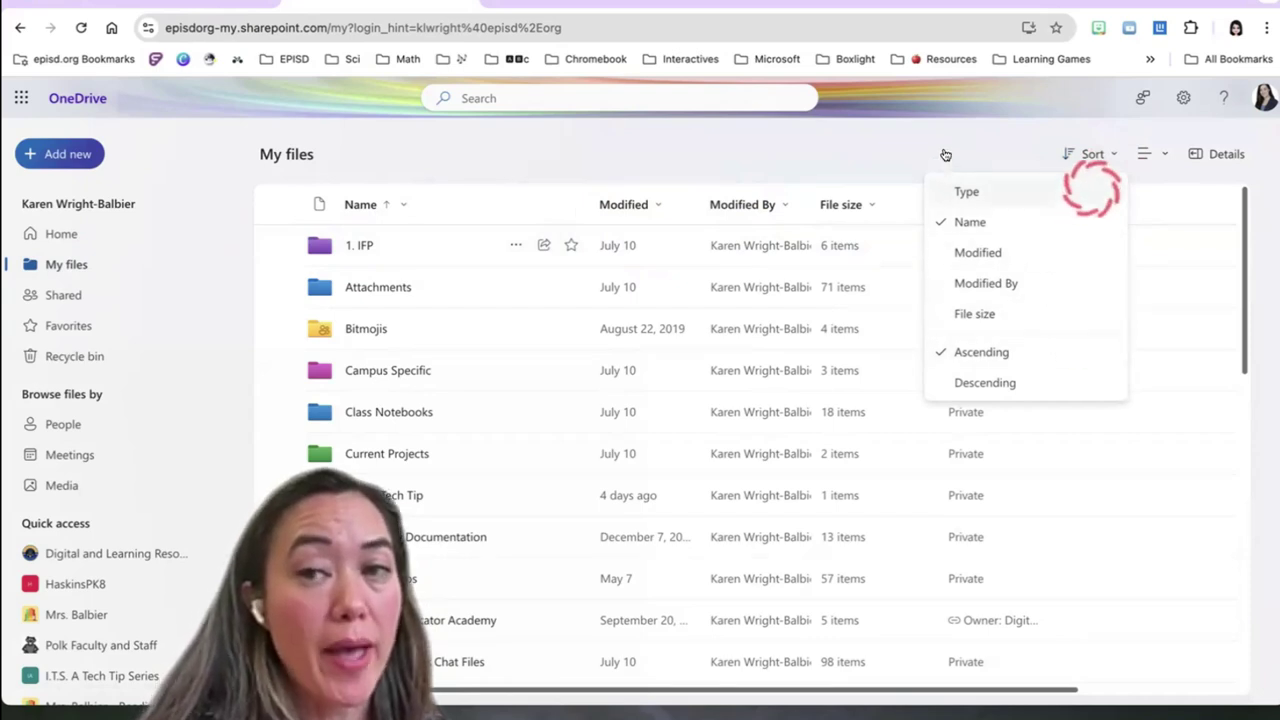
click(1152, 153)
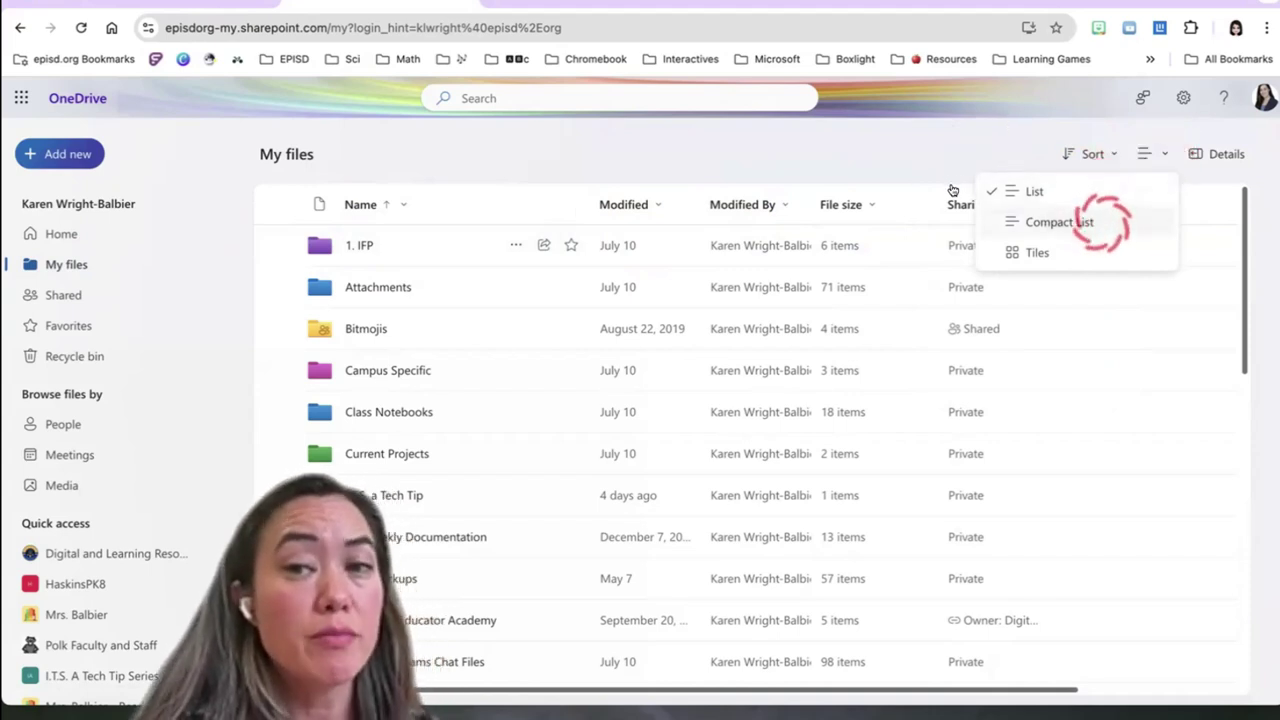
click(1100, 222)
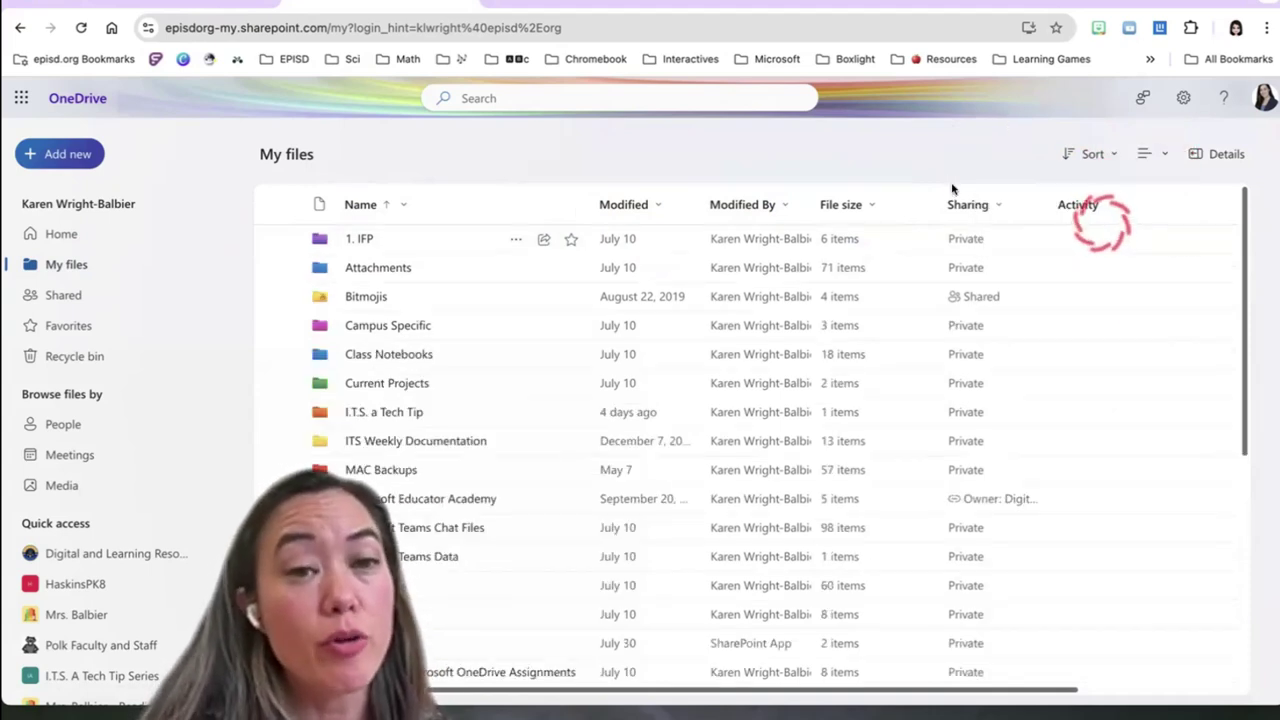
click(1160, 152)
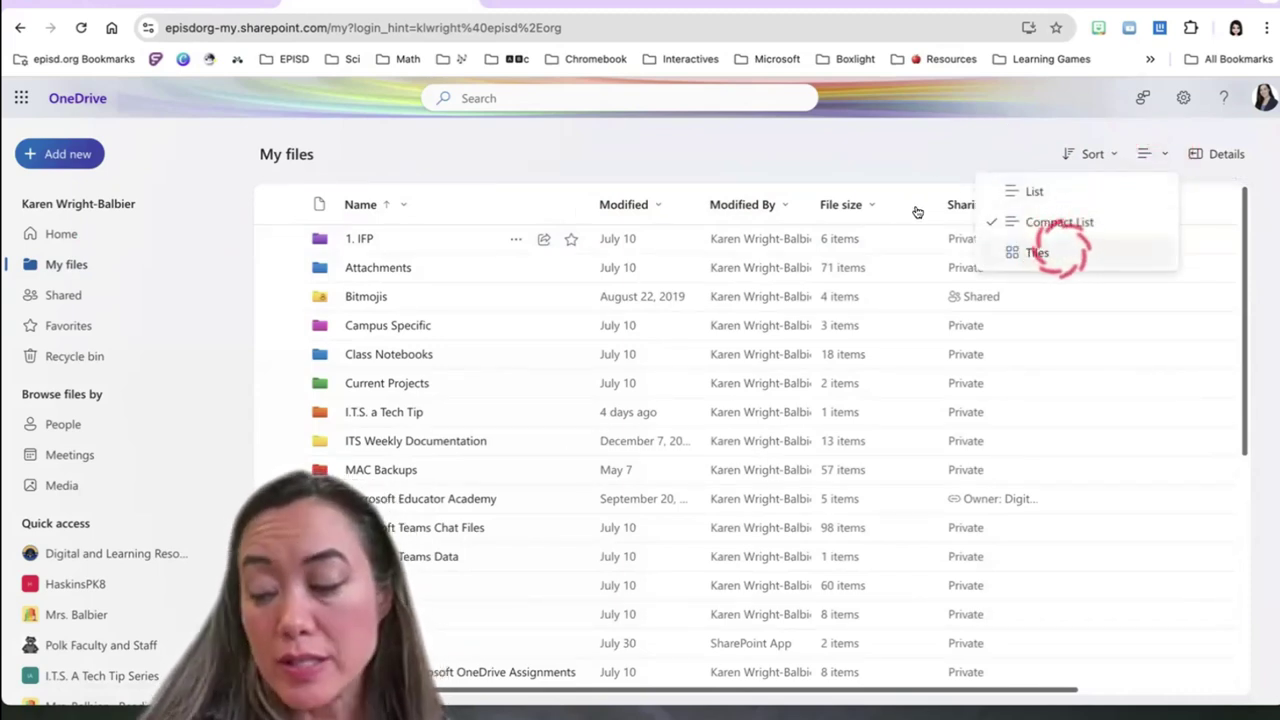
click(1060, 250)
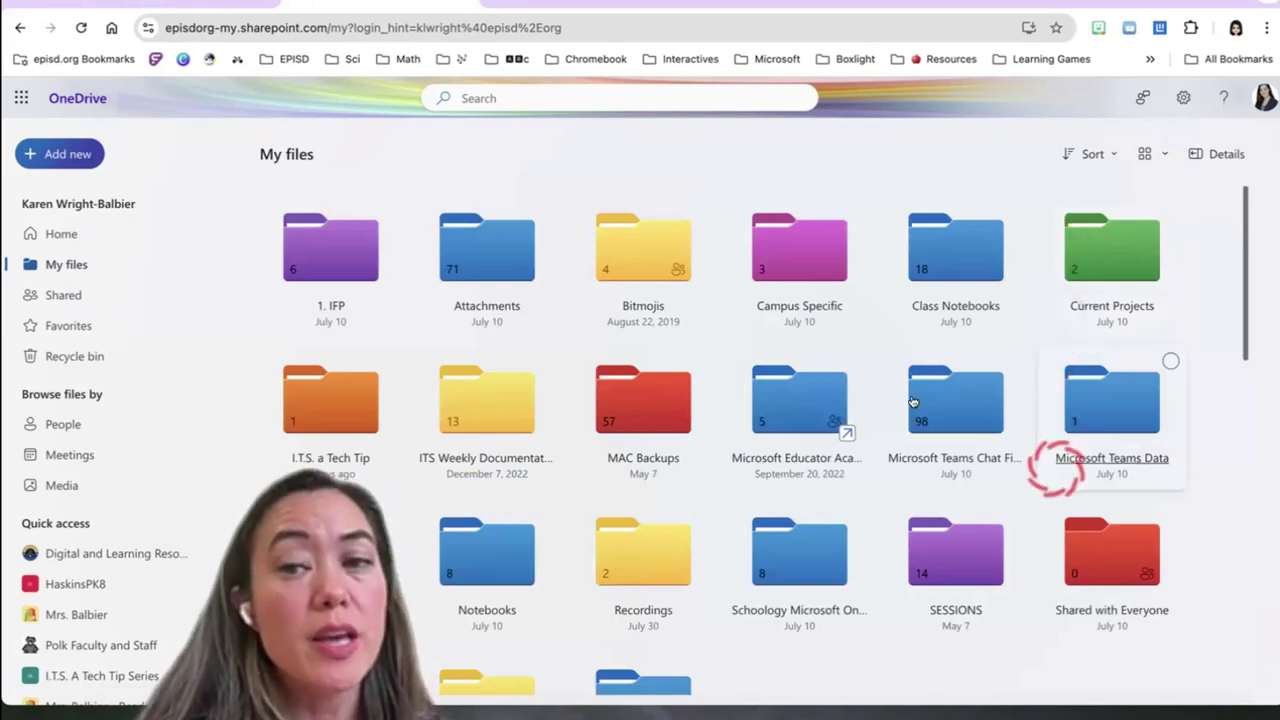
Return My files to the standard List layout and open the Details pane
scroll(1040, 530, down, 1)
scroll(1040, 530, down, 6)
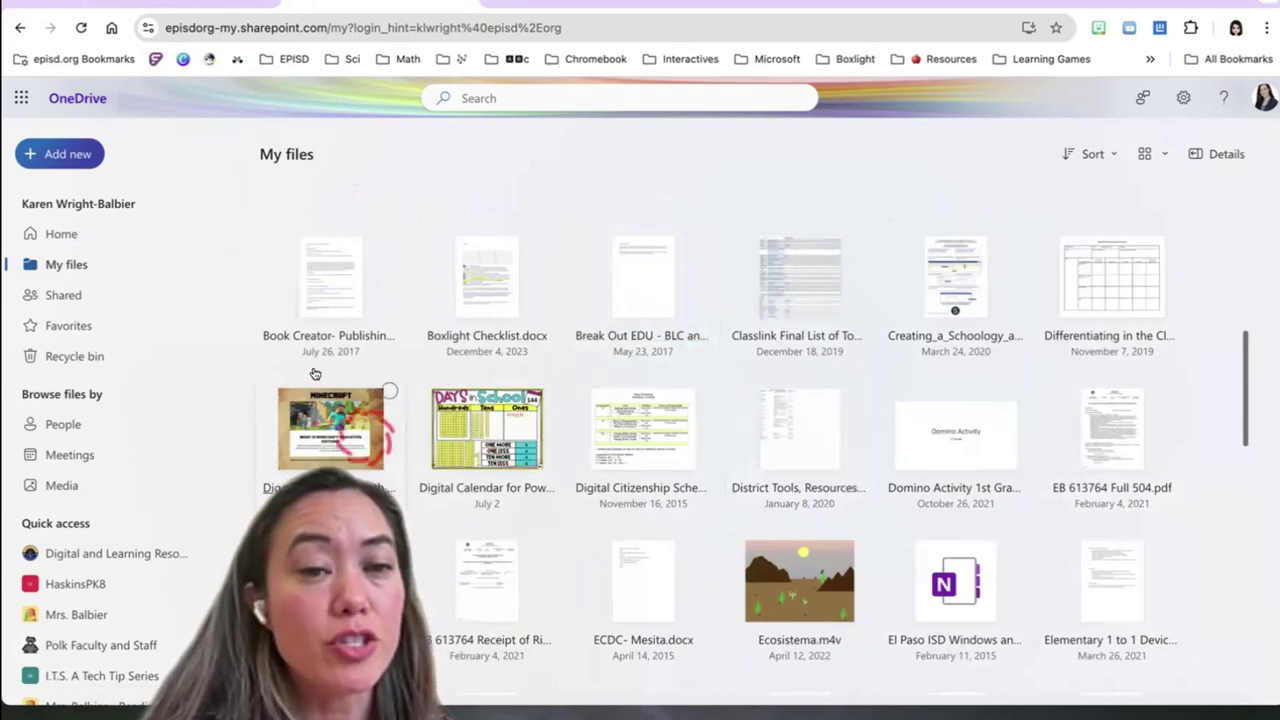
scroll(558, 483, down, 6)
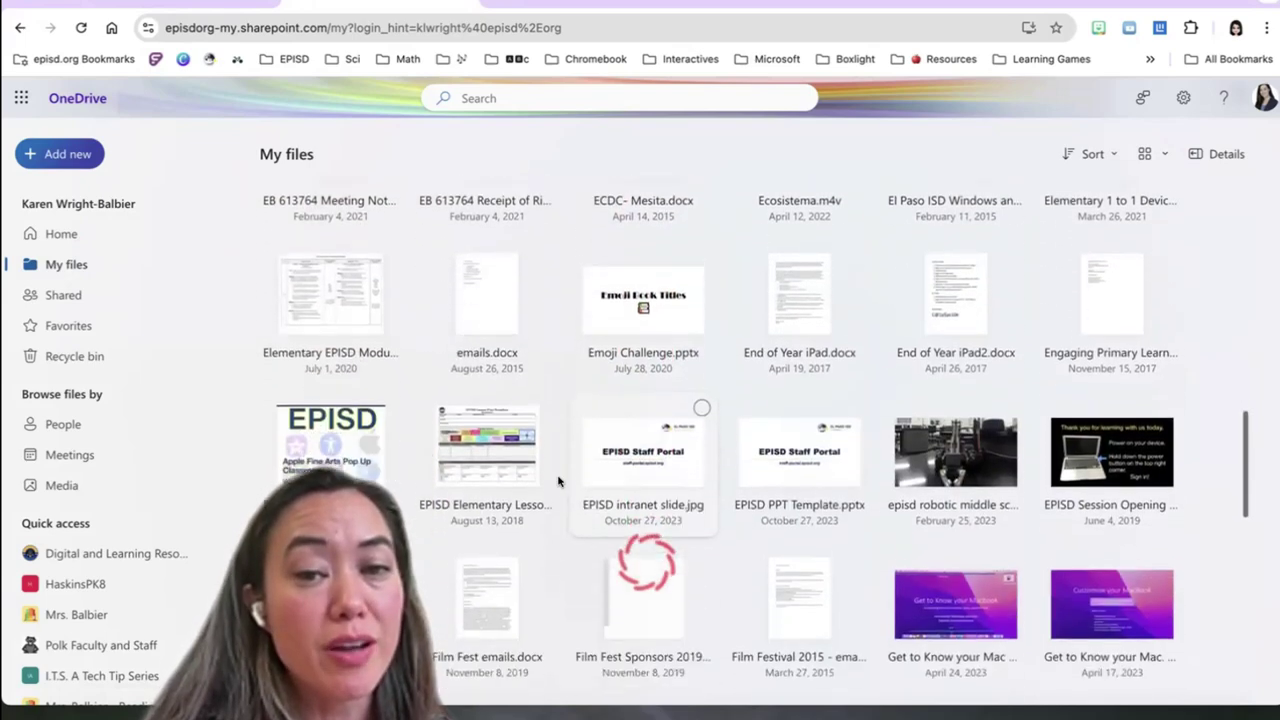
scroll(558, 483, up, 10)
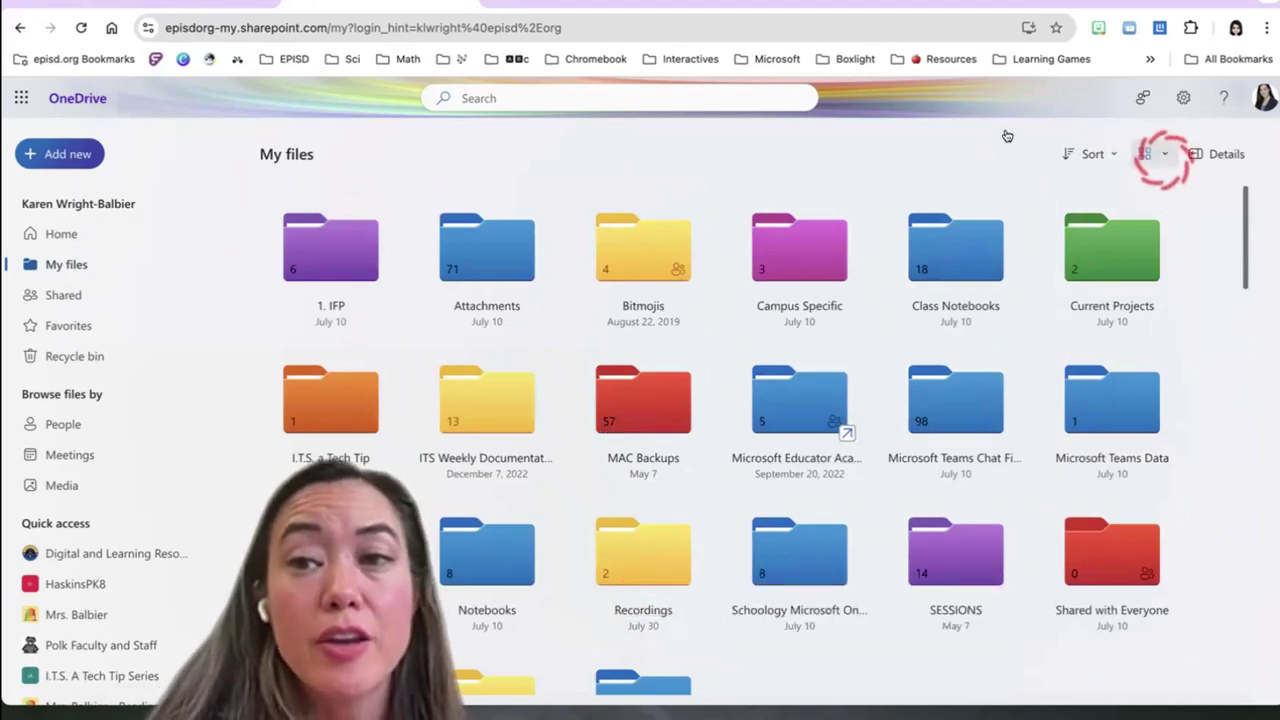
click(1158, 155)
click(1034, 190)
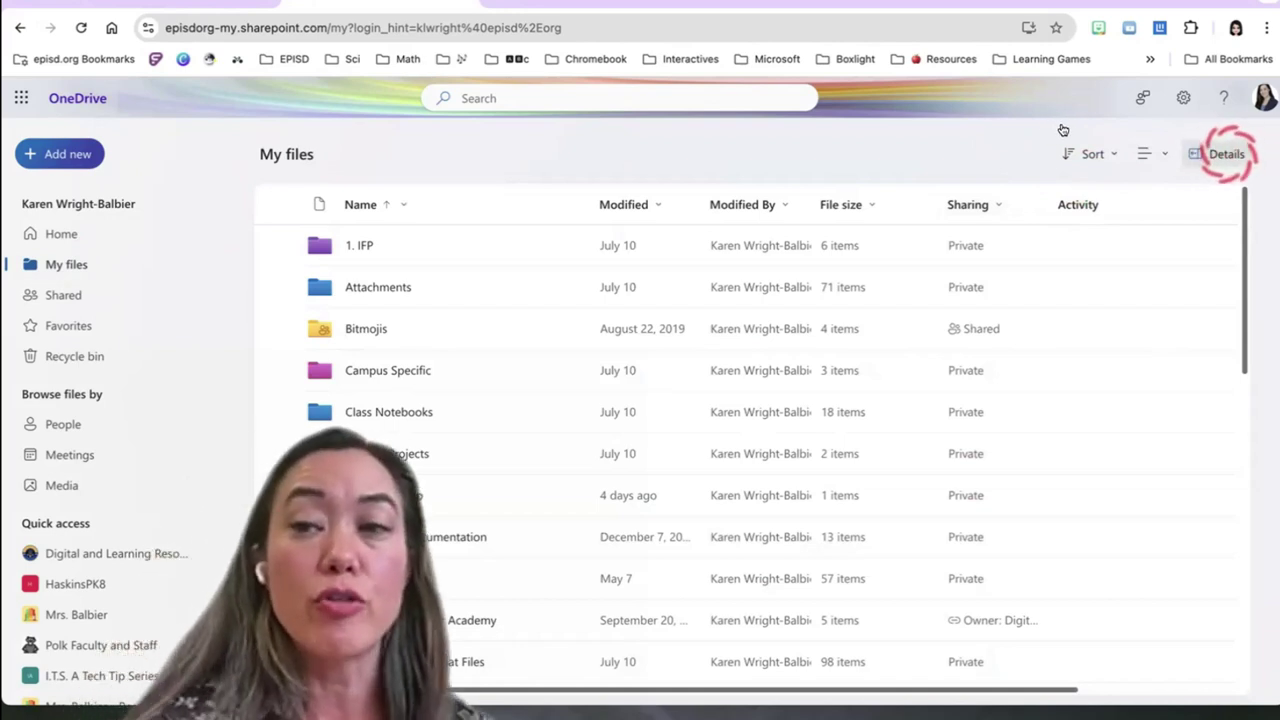
click(1226, 154)
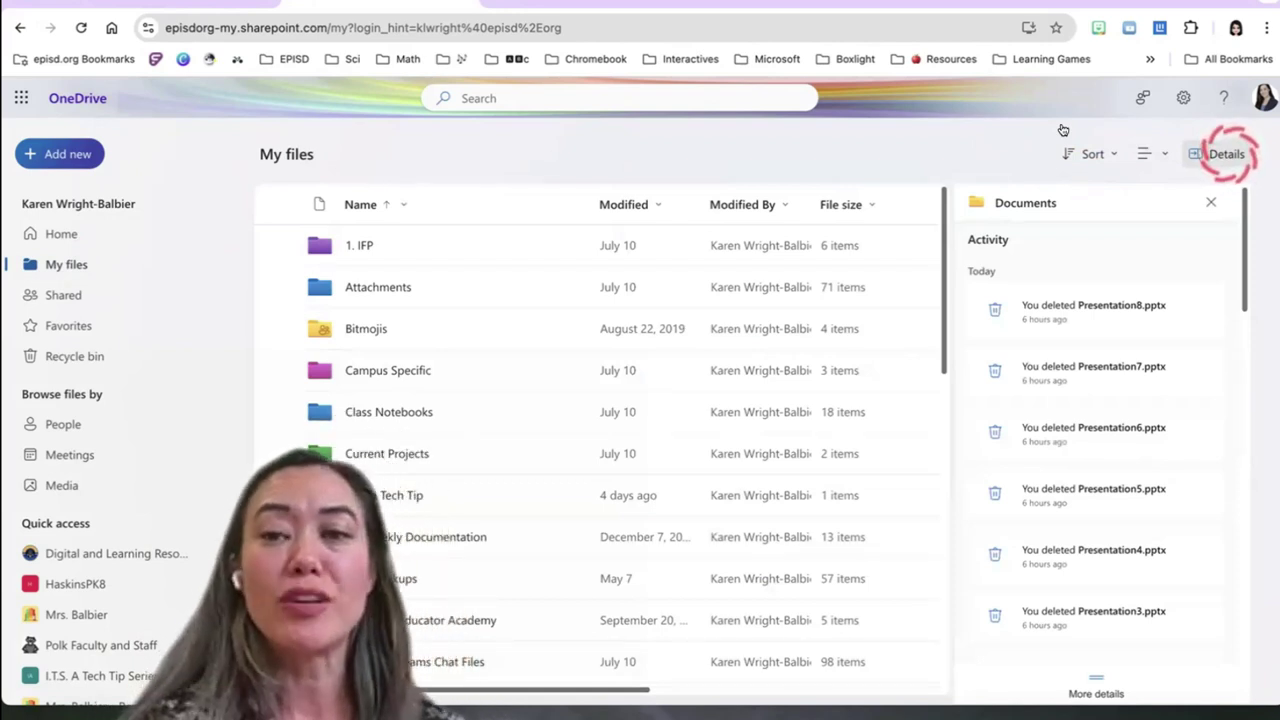
Scroll through the recent Activity list in the Details pane
scroll(1040, 265, down, 1)
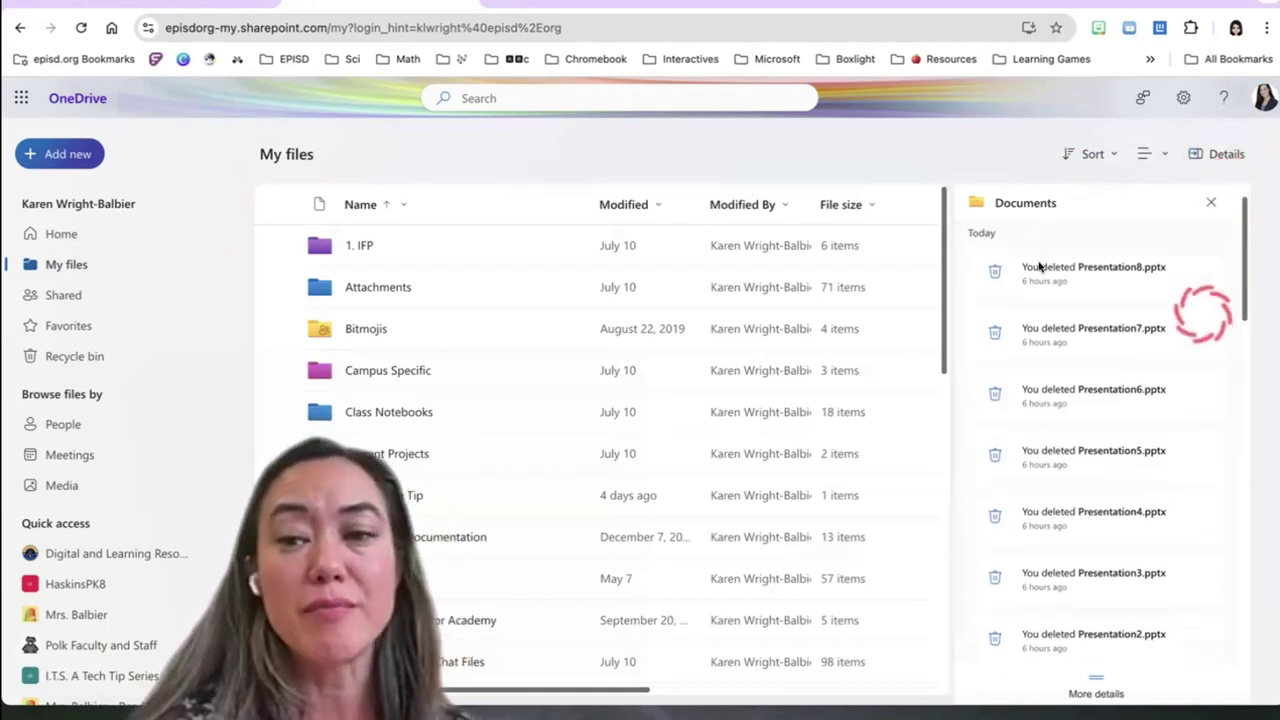
scroll(1040, 266, down, 1)
scroll(1036, 270, up, 1)
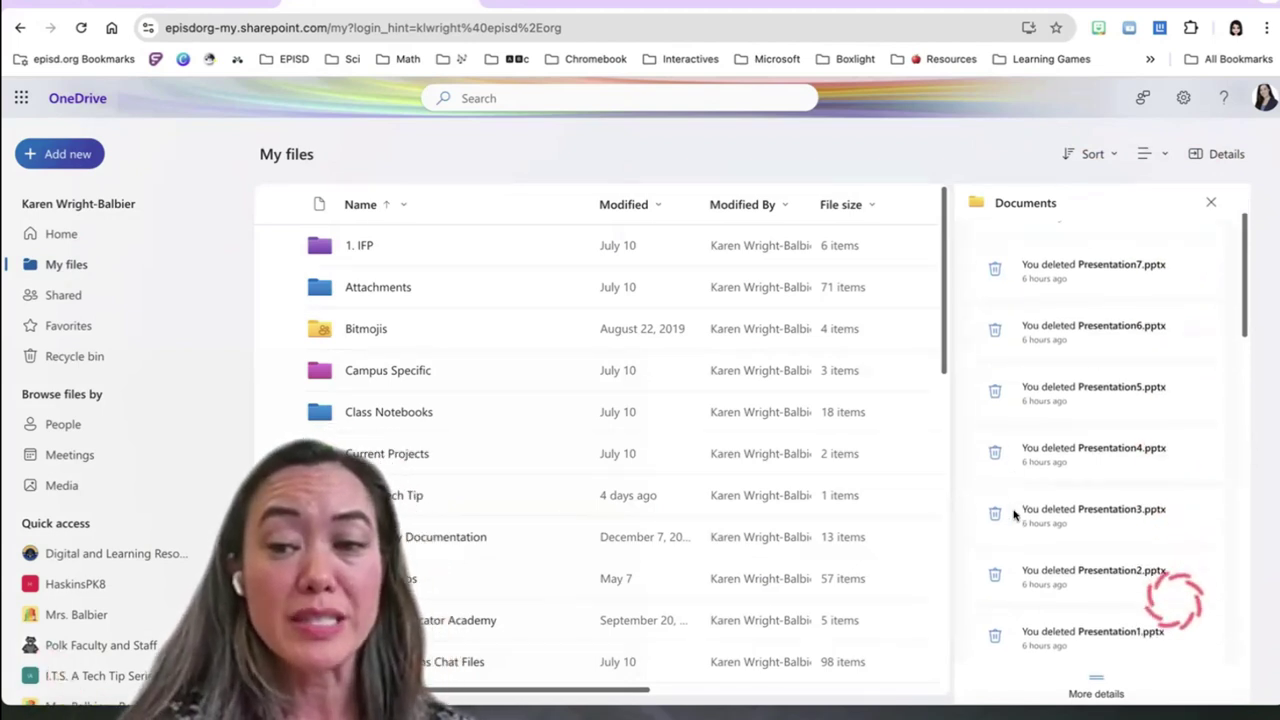
scroll(988, 530, down, 1)
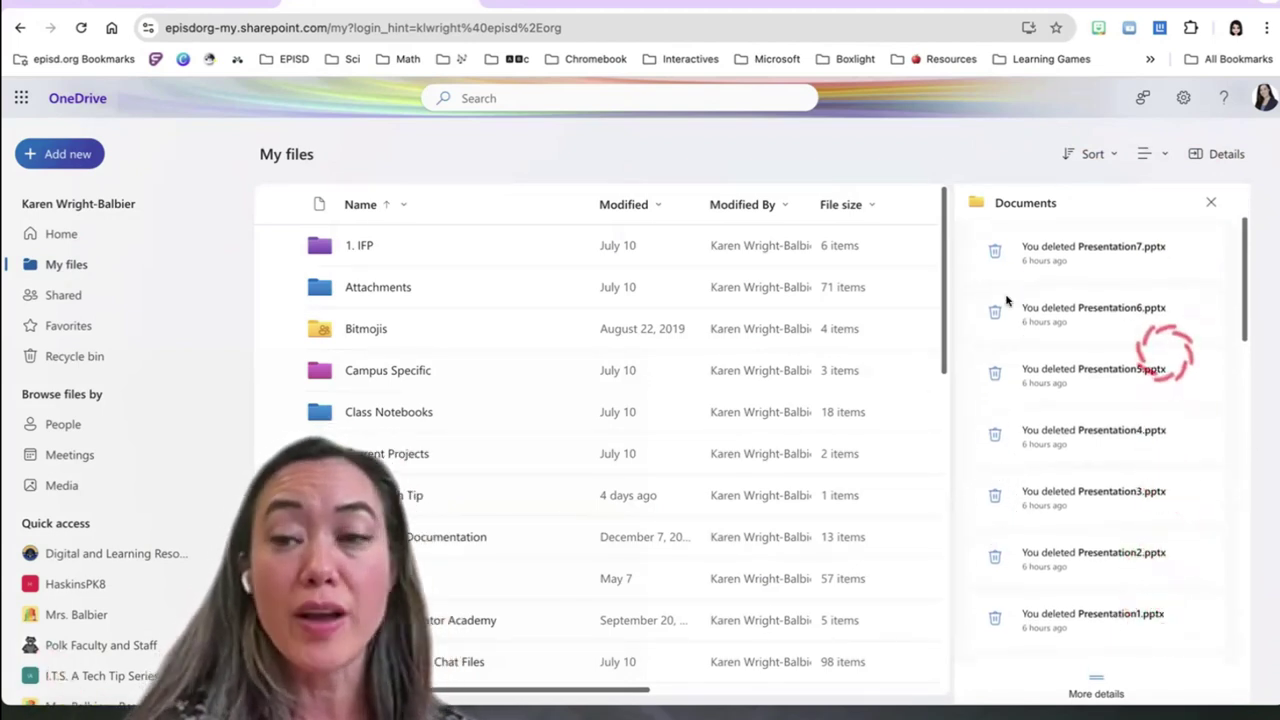
scroll(1006, 298, up, 2)
scroll(1006, 300, down, 3)
scroll(1006, 300, down, 3)
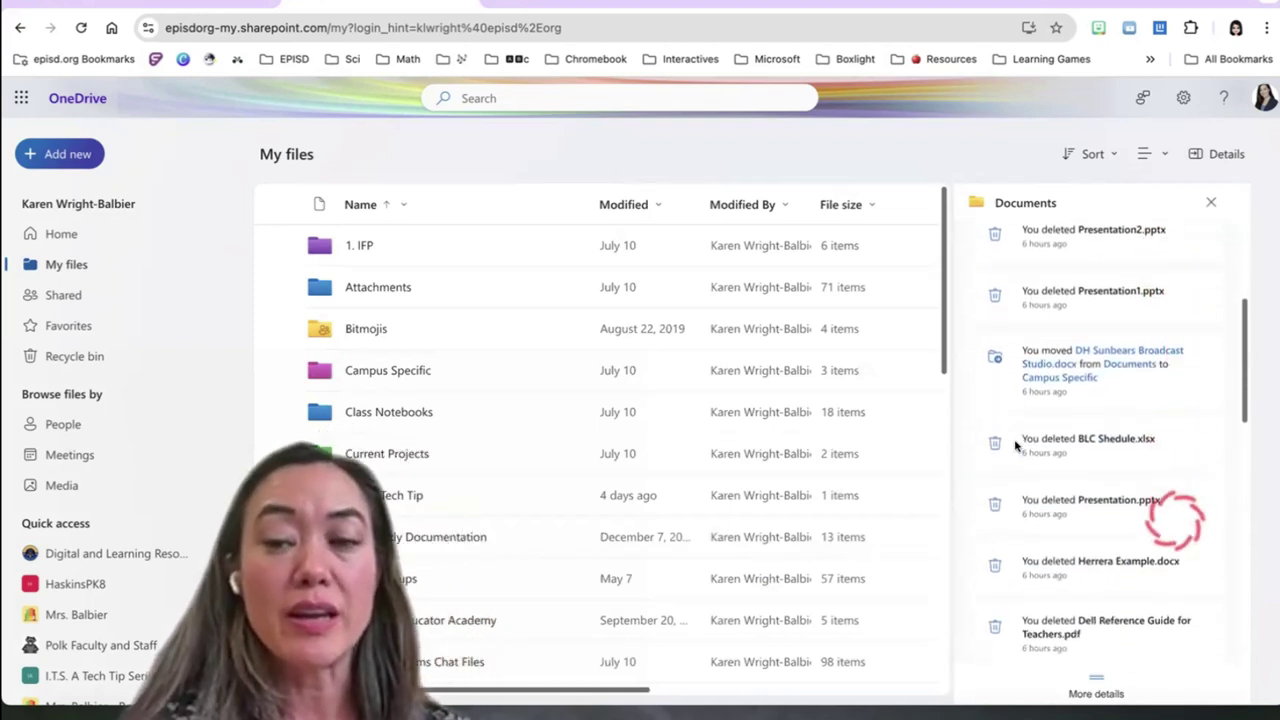
scroll(1016, 442, down, 3)
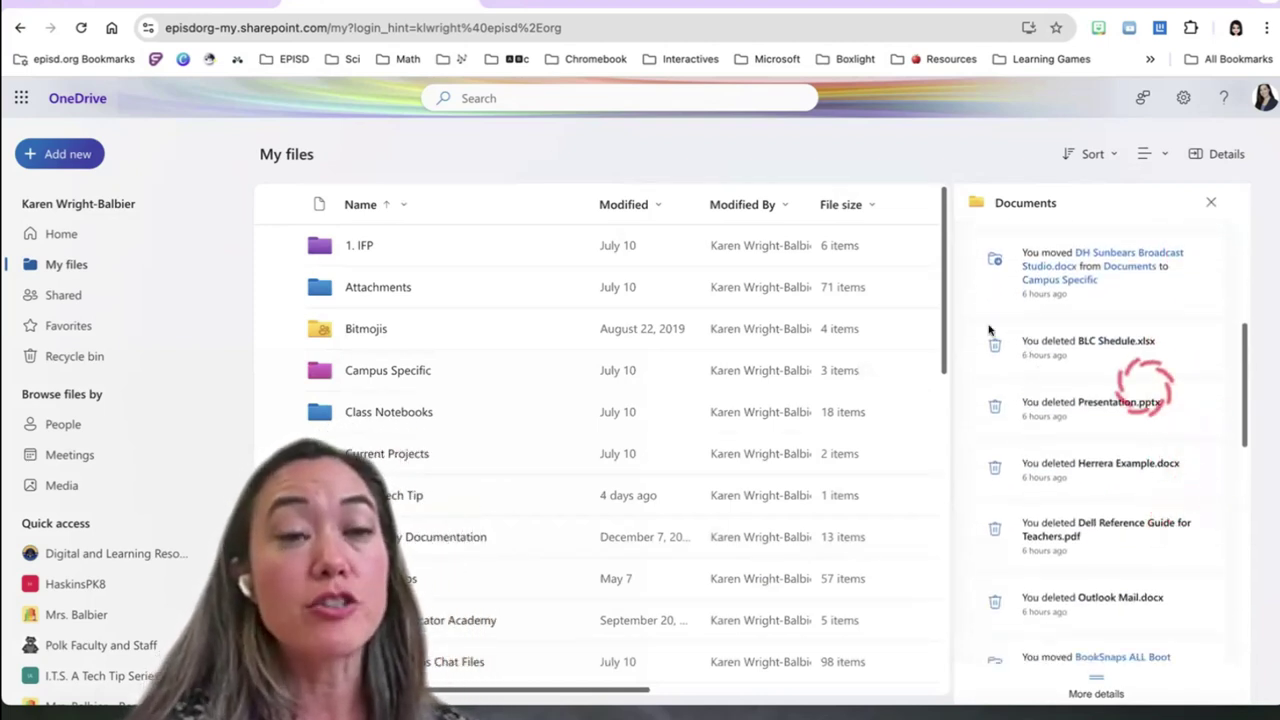
scroll(991, 332, up, 10)
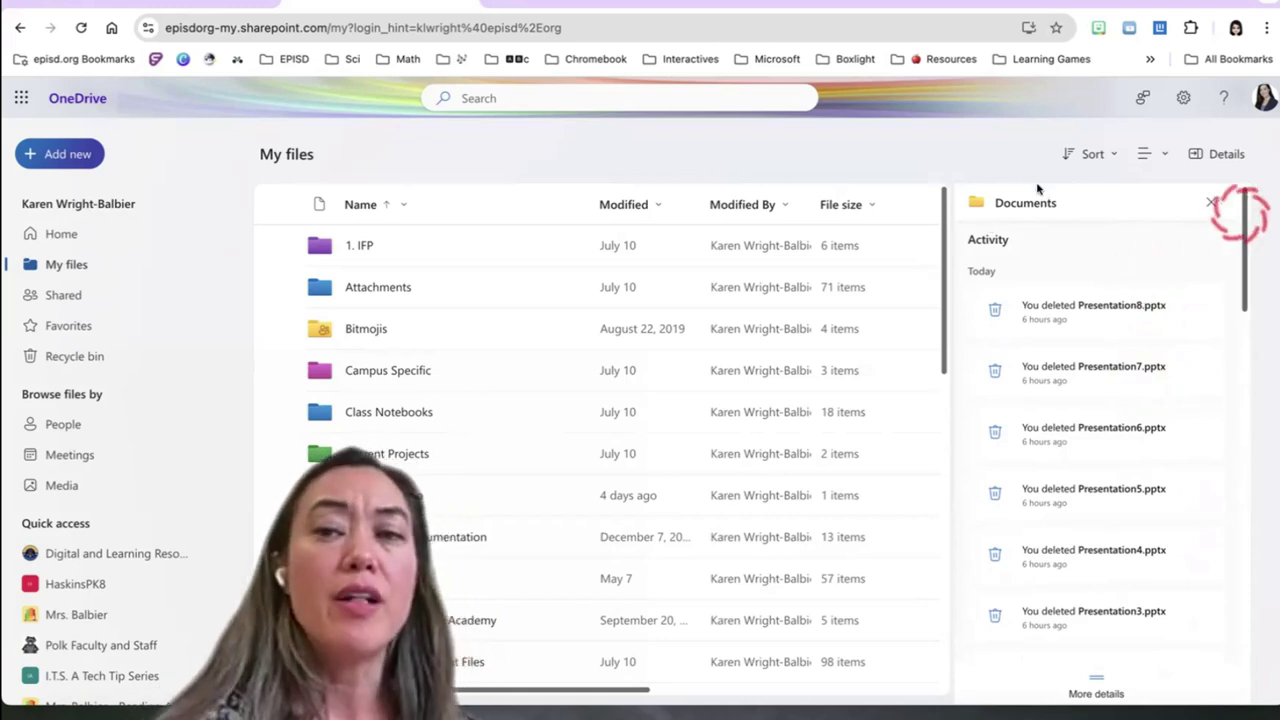
Close the Details pane, reopen it, then close it again
click(1217, 154)
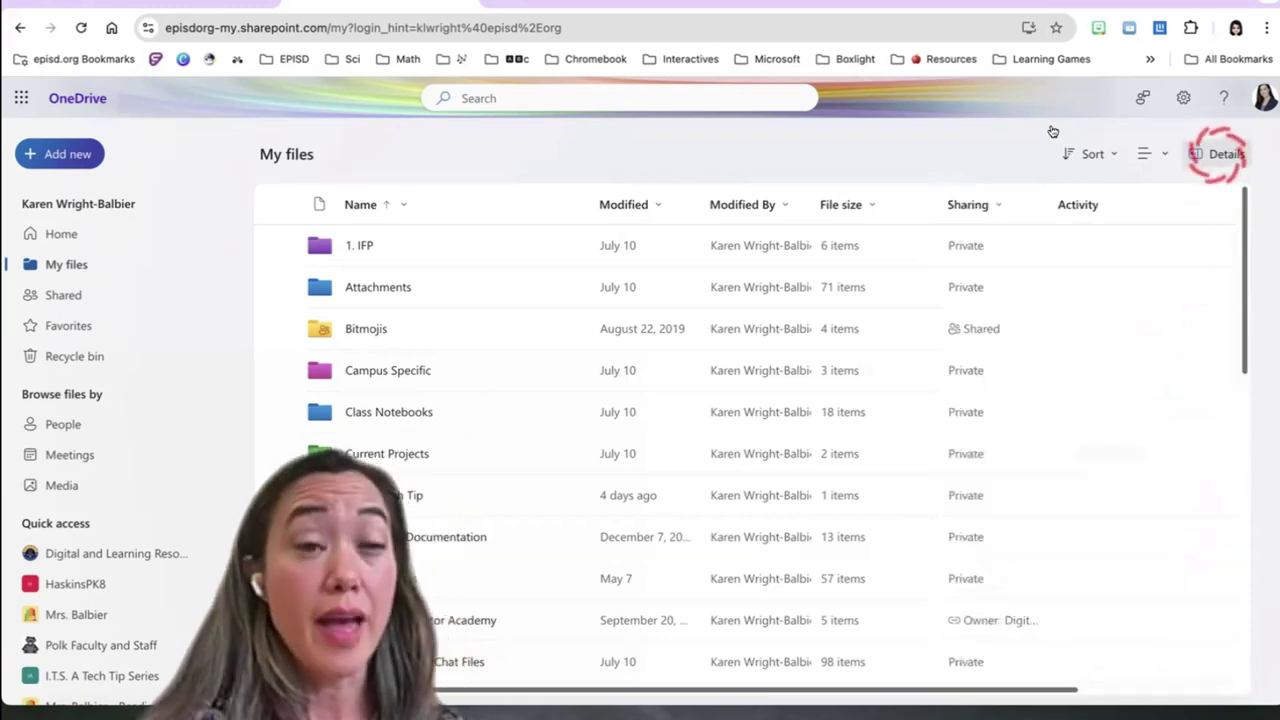
click(1217, 154)
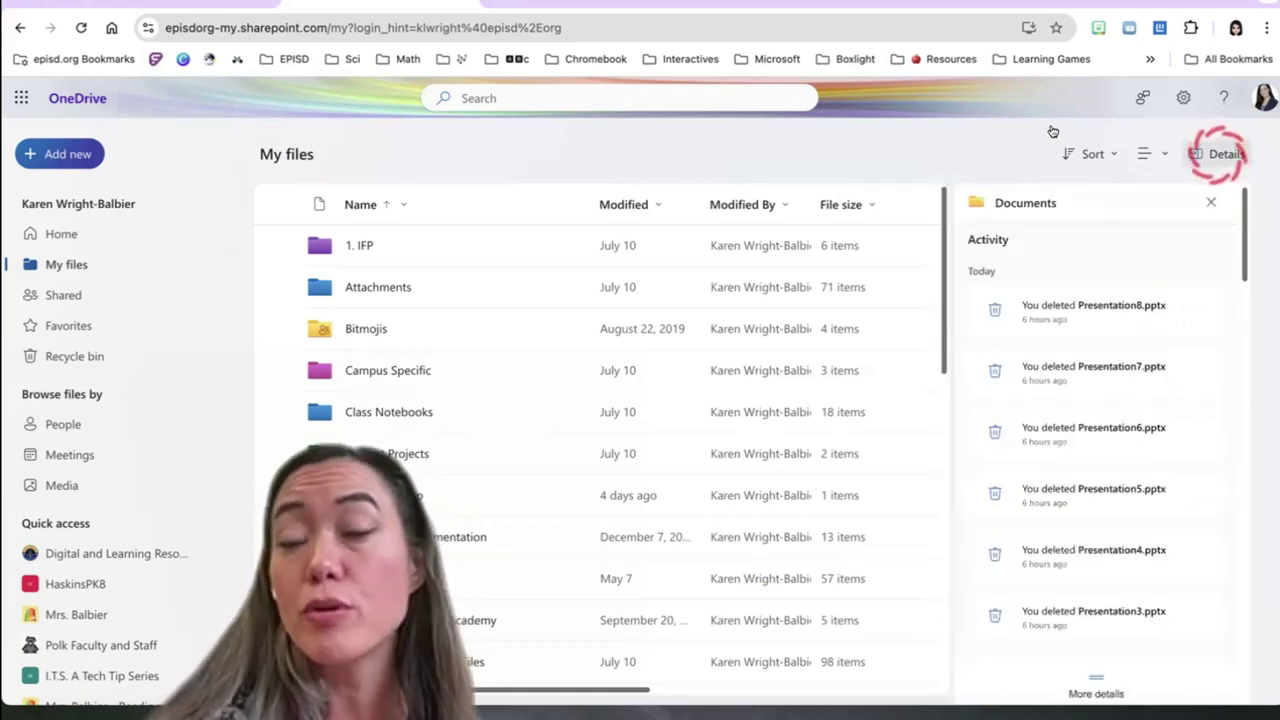
click(1226, 154)
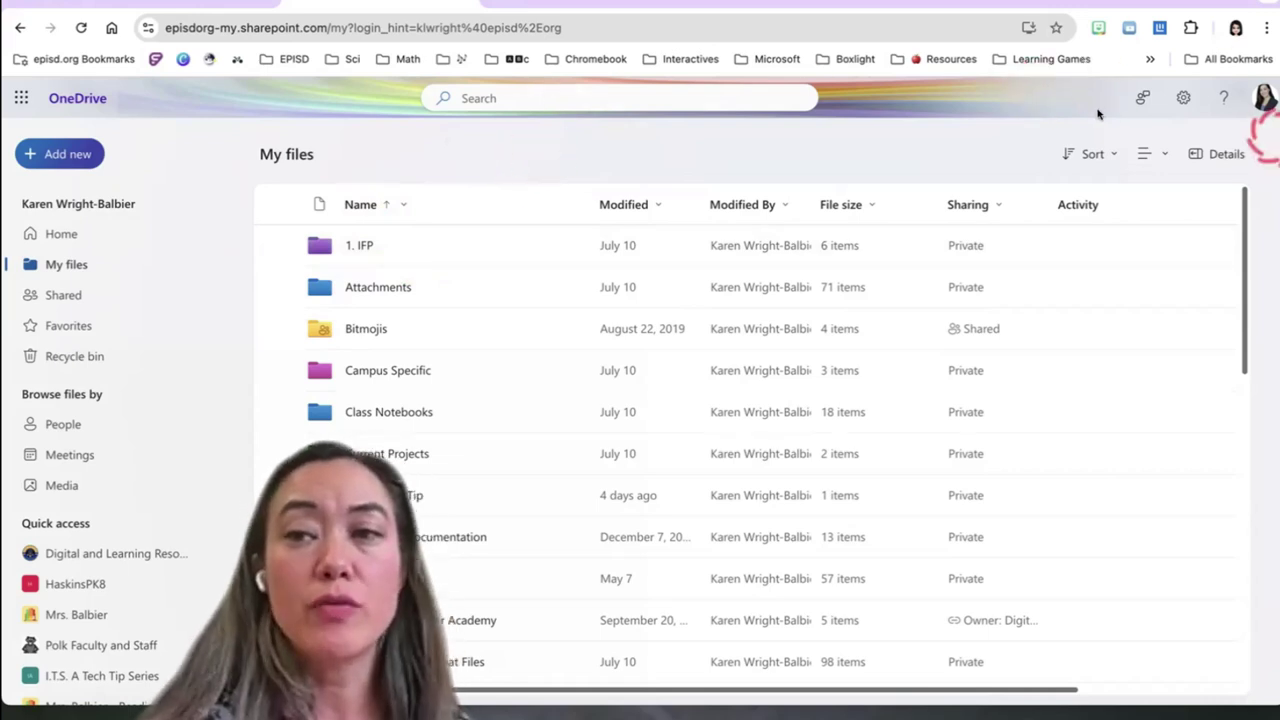
Move the browser aside to reveal desktop files, then open the I.T.S. a Tech Tip folder
drag(1192, 8, 1001, 6)
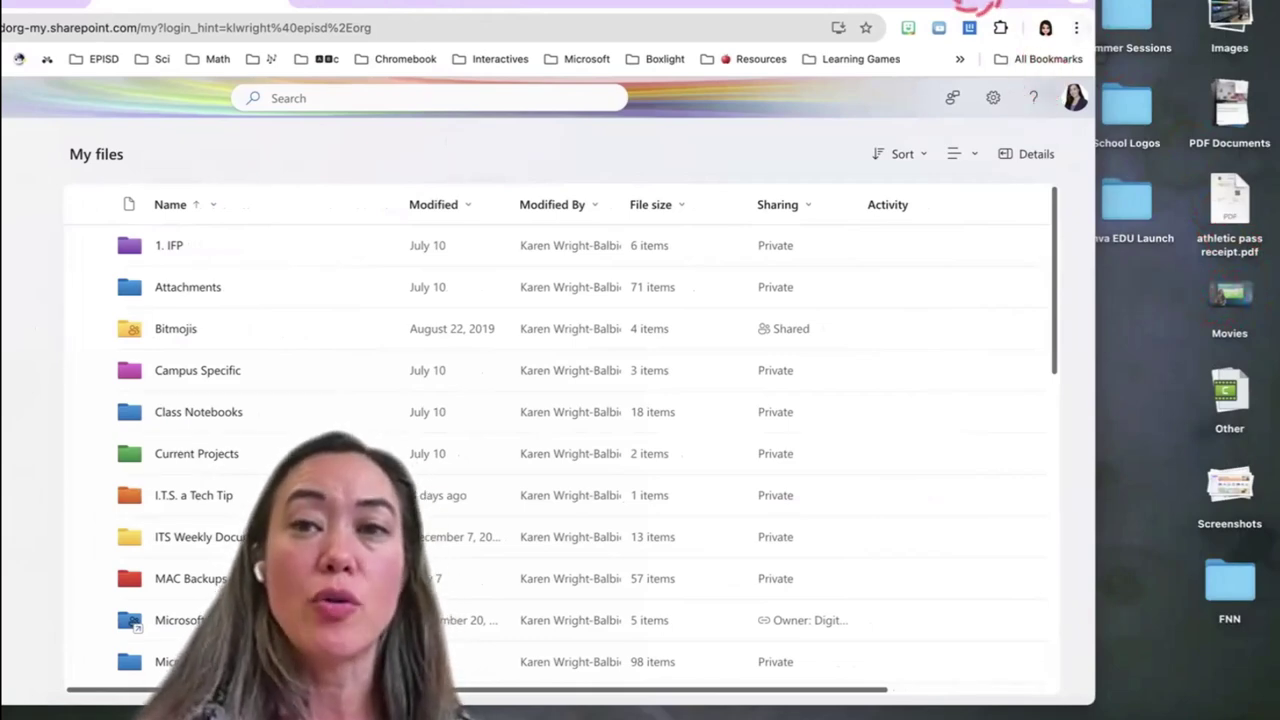
drag(930, 5, 1120, 5)
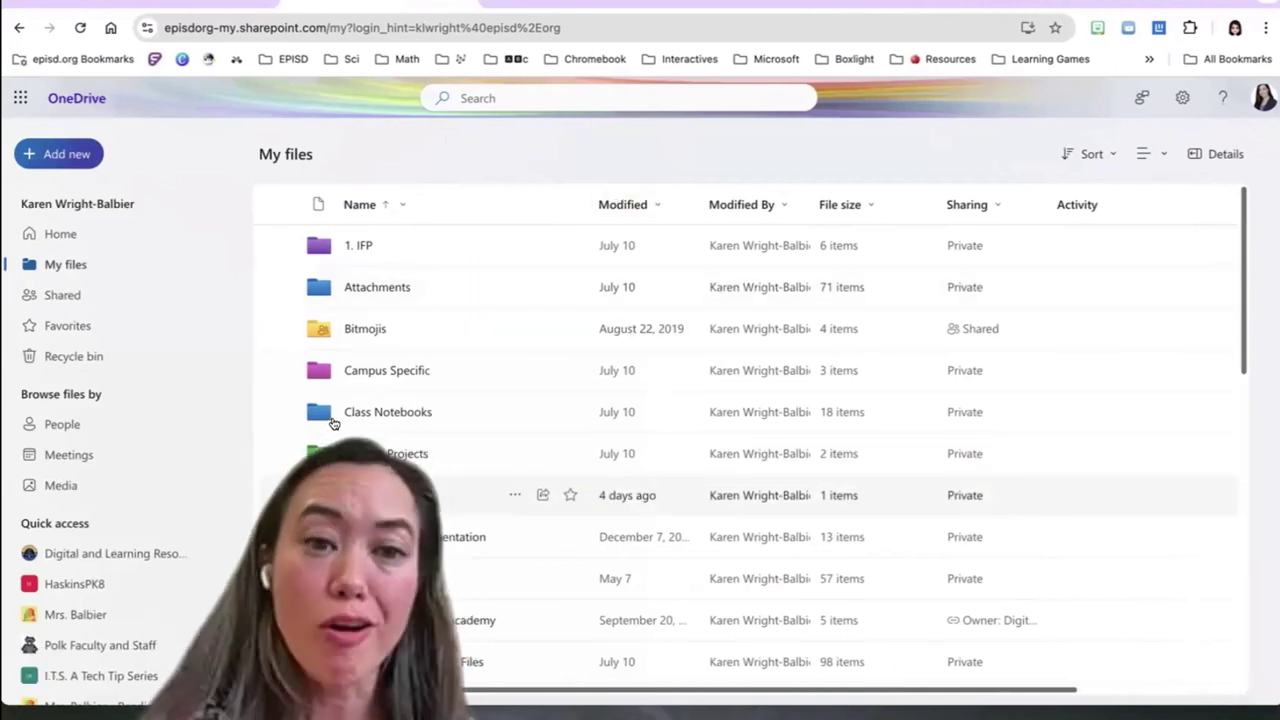
key(Return)
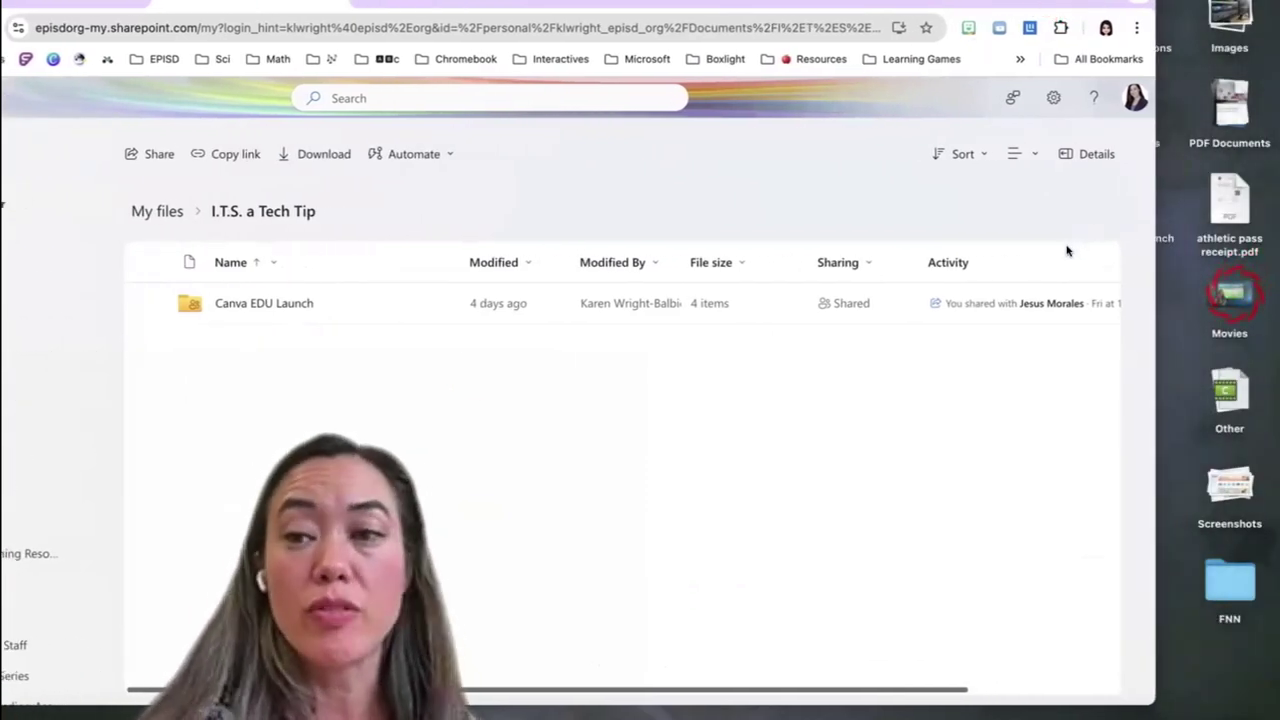
Drag Mimio Customize Wallpaper.mp4 from the Movies stack into I.T.S. a Tech Tip, then widen the browser
click(1230, 293)
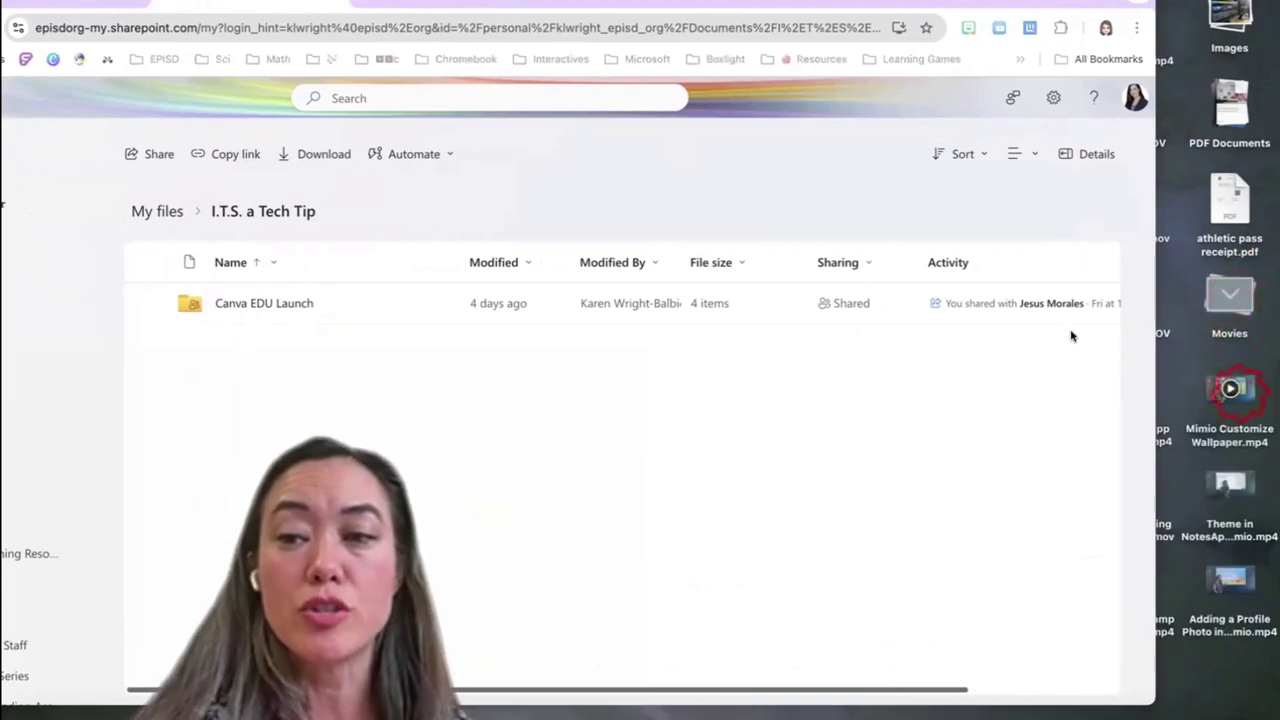
drag(1230, 395, 450, 336)
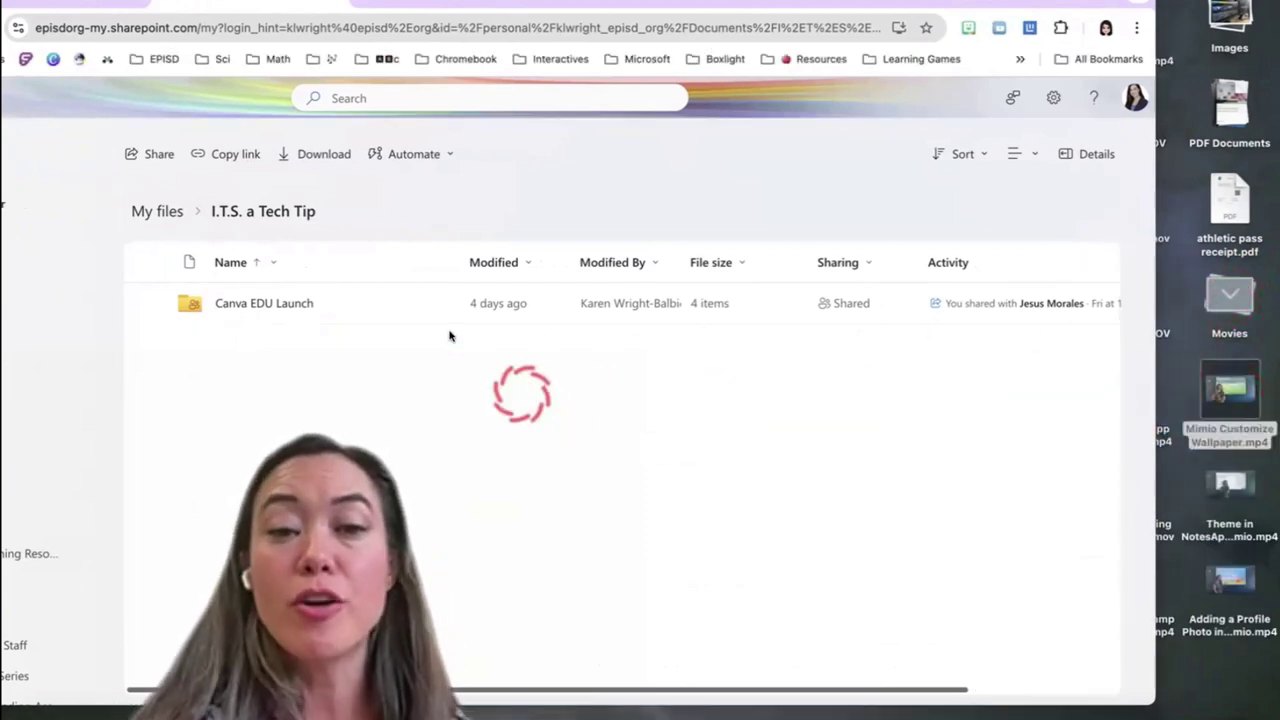
click(1060, 254)
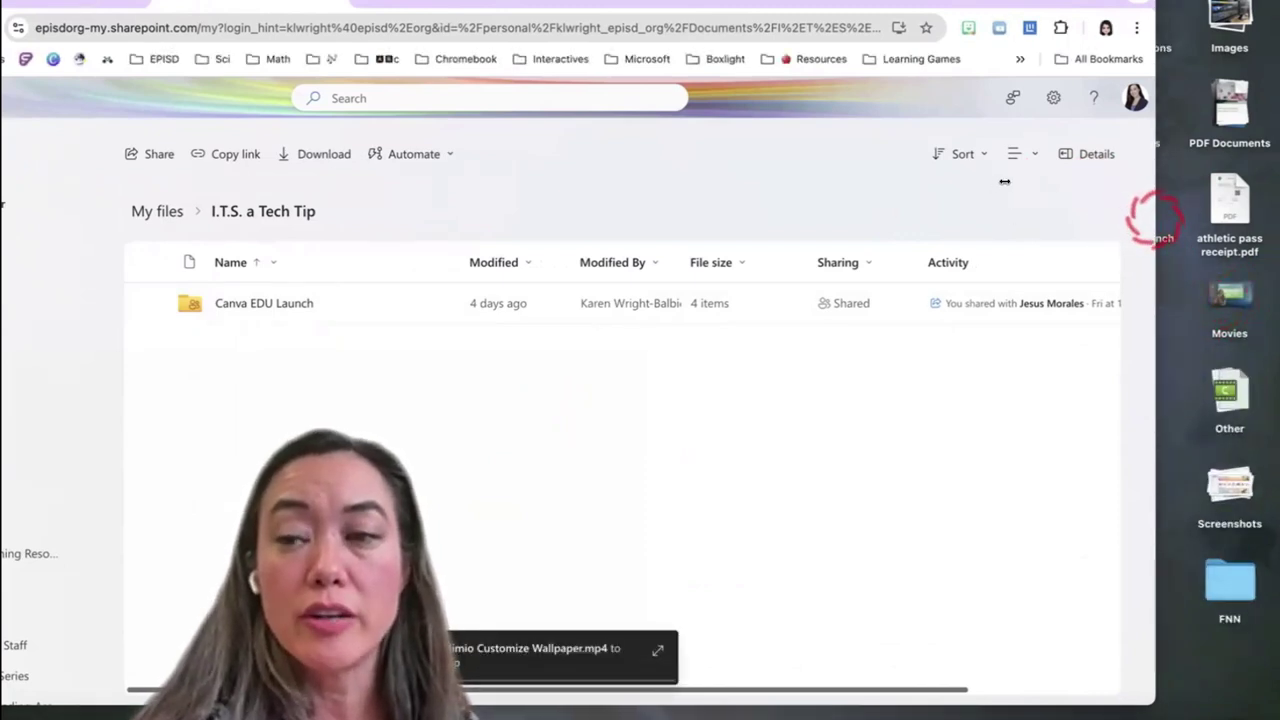
drag(1005, 181, 993, 168)
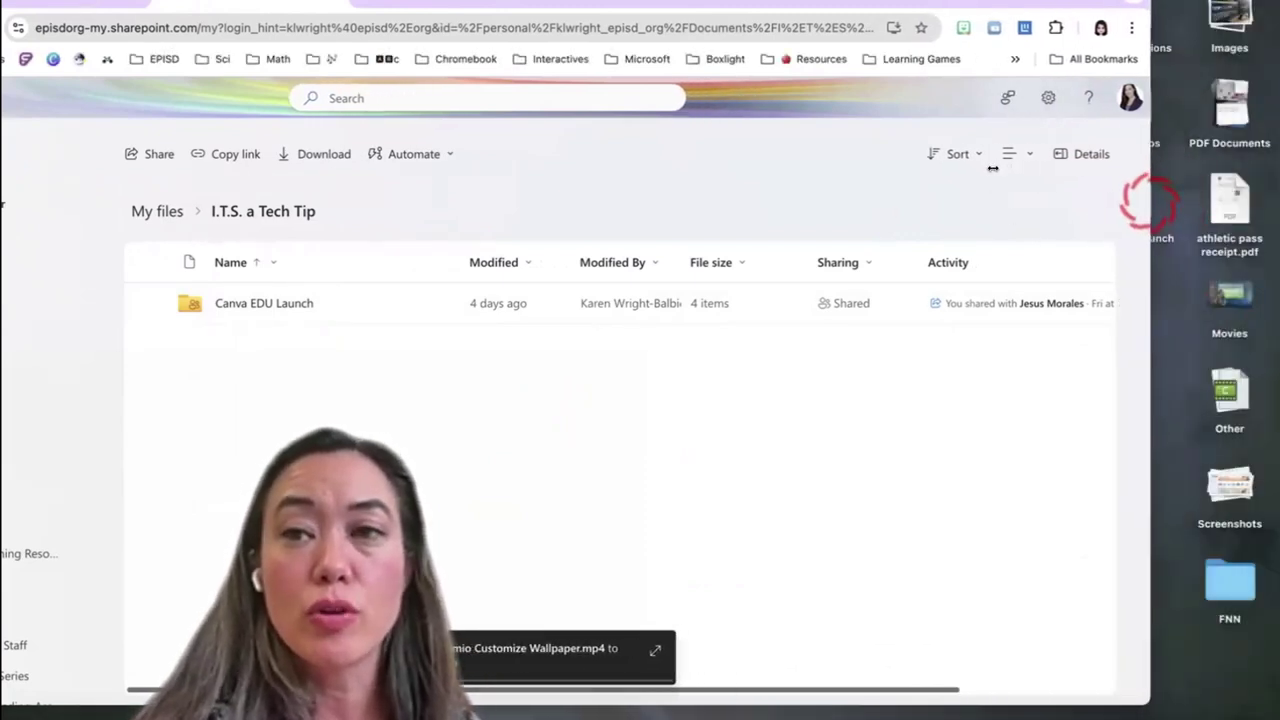
drag(930, 6, 1069, 3)
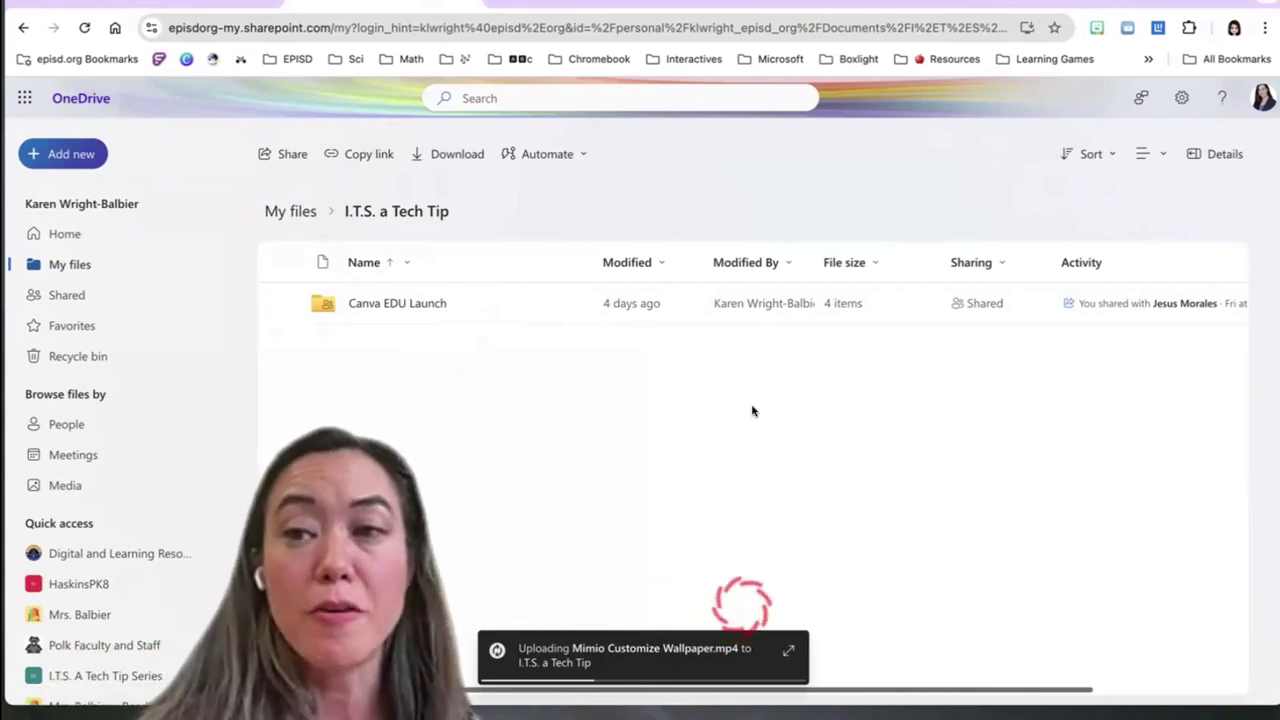
Confirm Mimio Customize Wallpaper.mp4 now appears in I.T.S. a Tech Tip, then go back to My files
click(1220, 154)
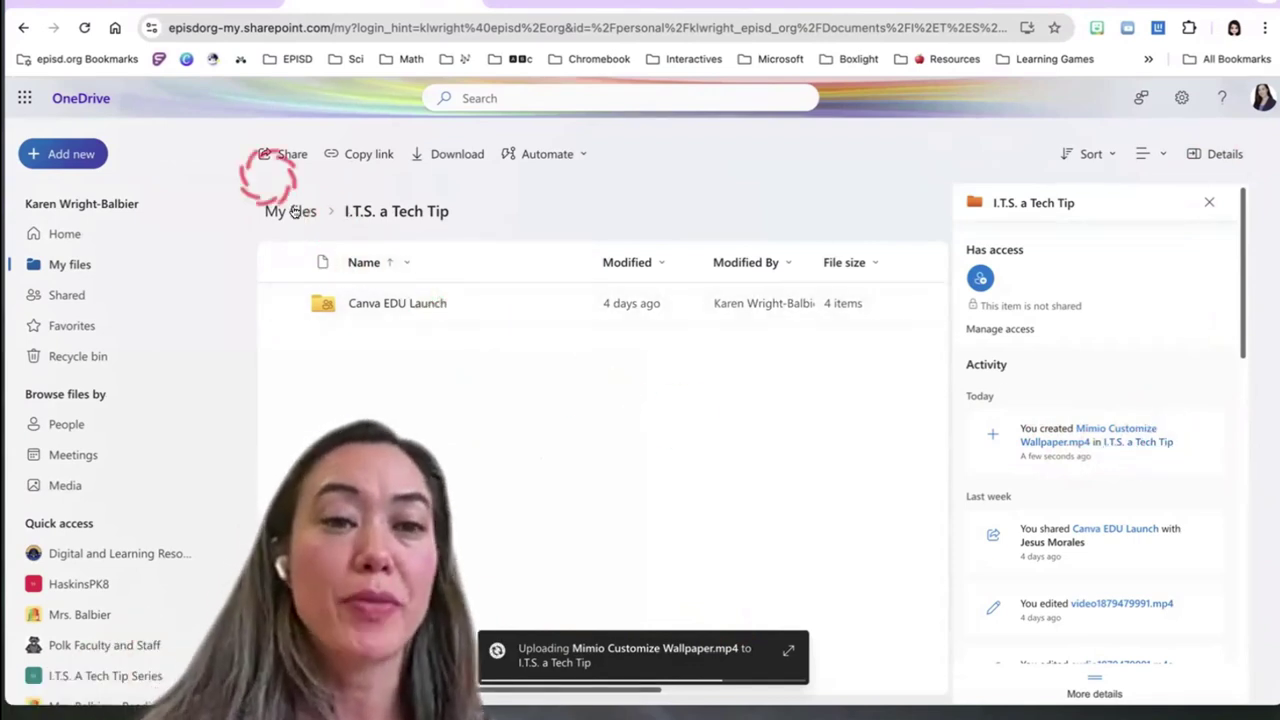
click(71, 263)
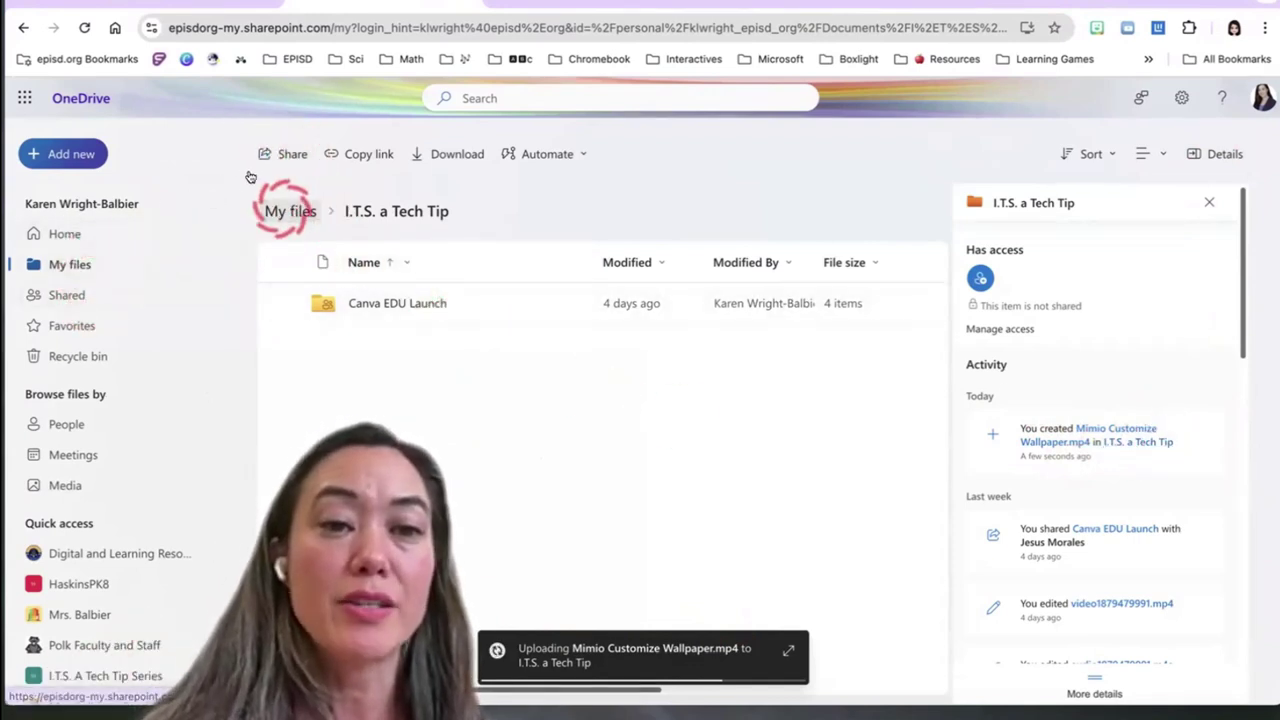
click(1209, 202)
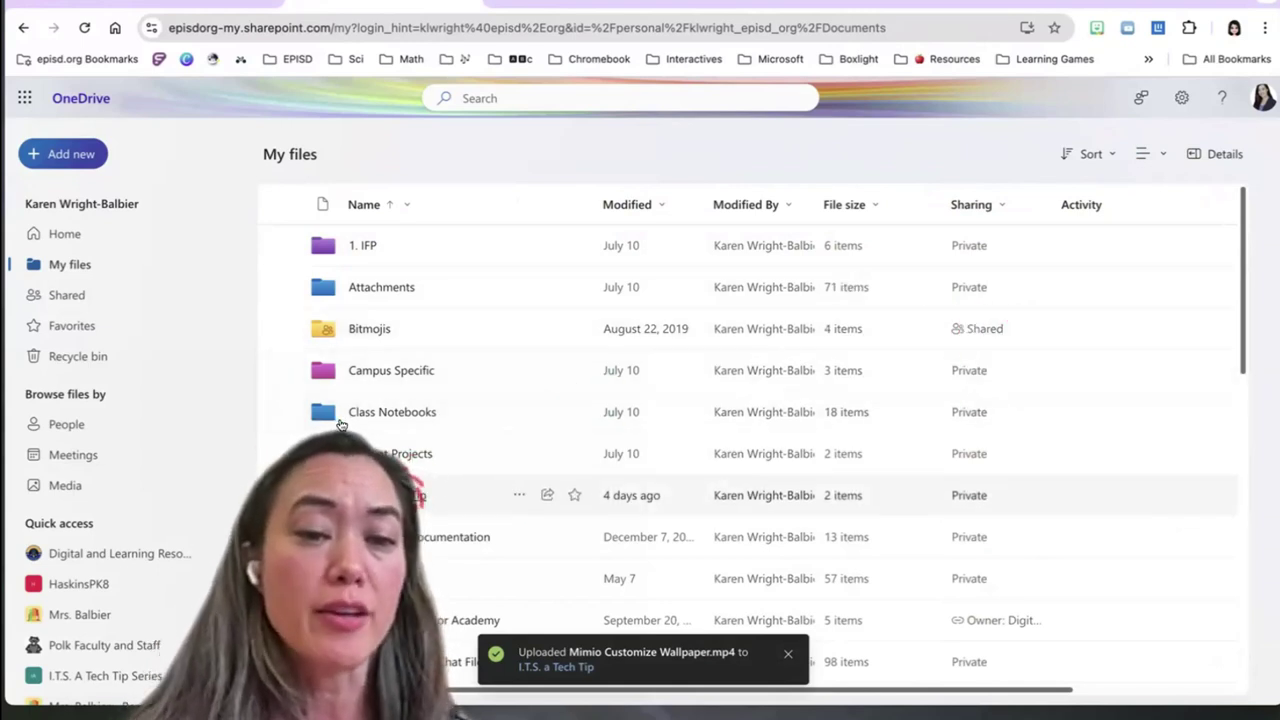
click(400, 495)
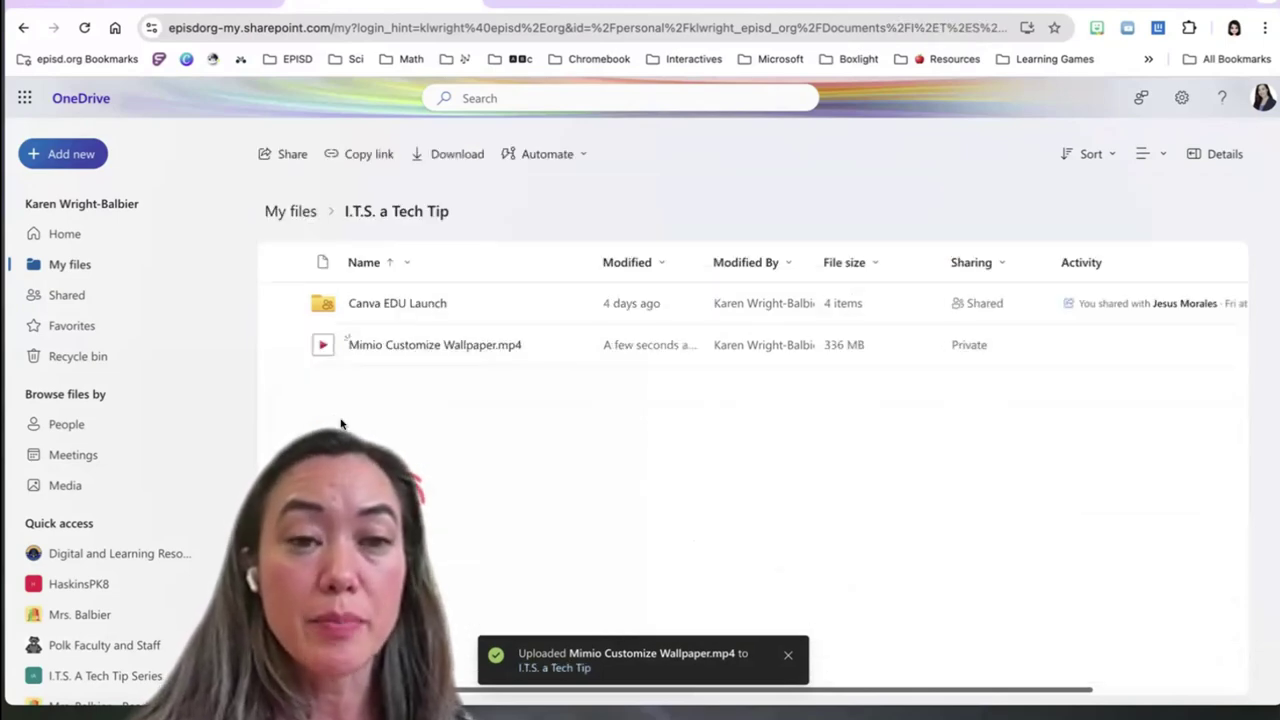
click(290, 211)
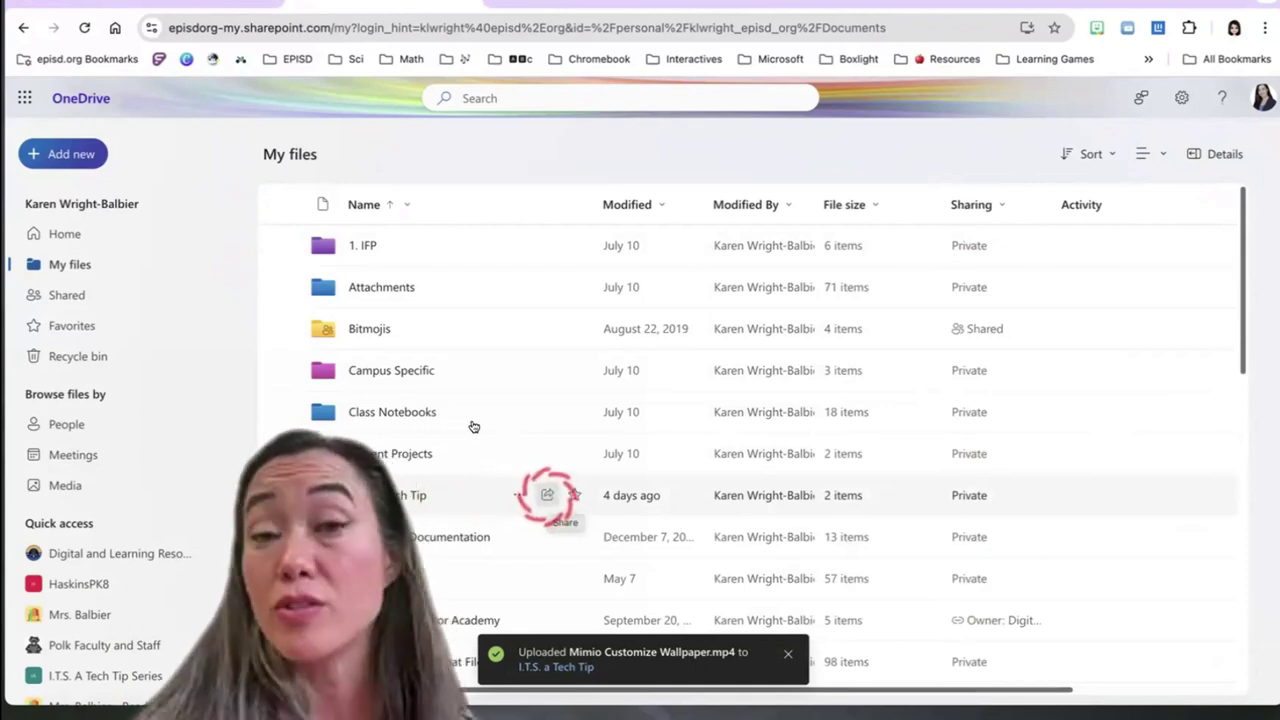
Share I.T.S. a Tech Tip with a colleague found by name, granting Can edit, and send the invite
click(547, 495)
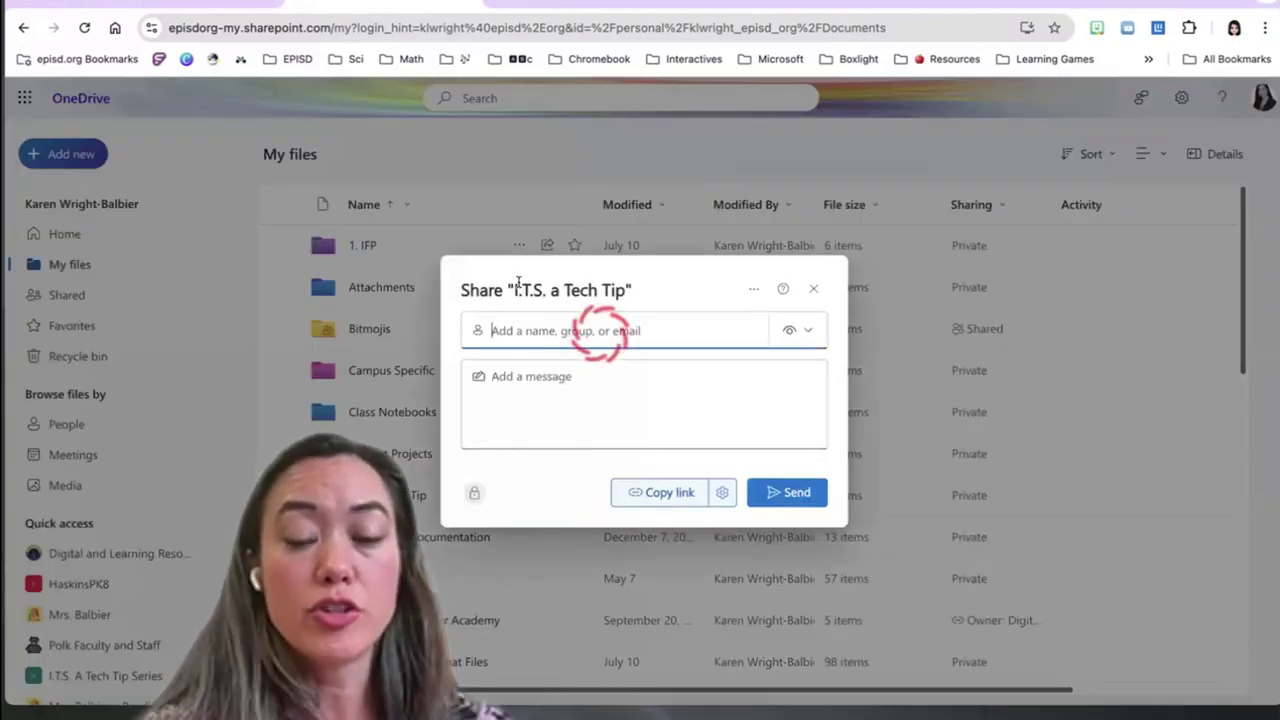
text(chris)
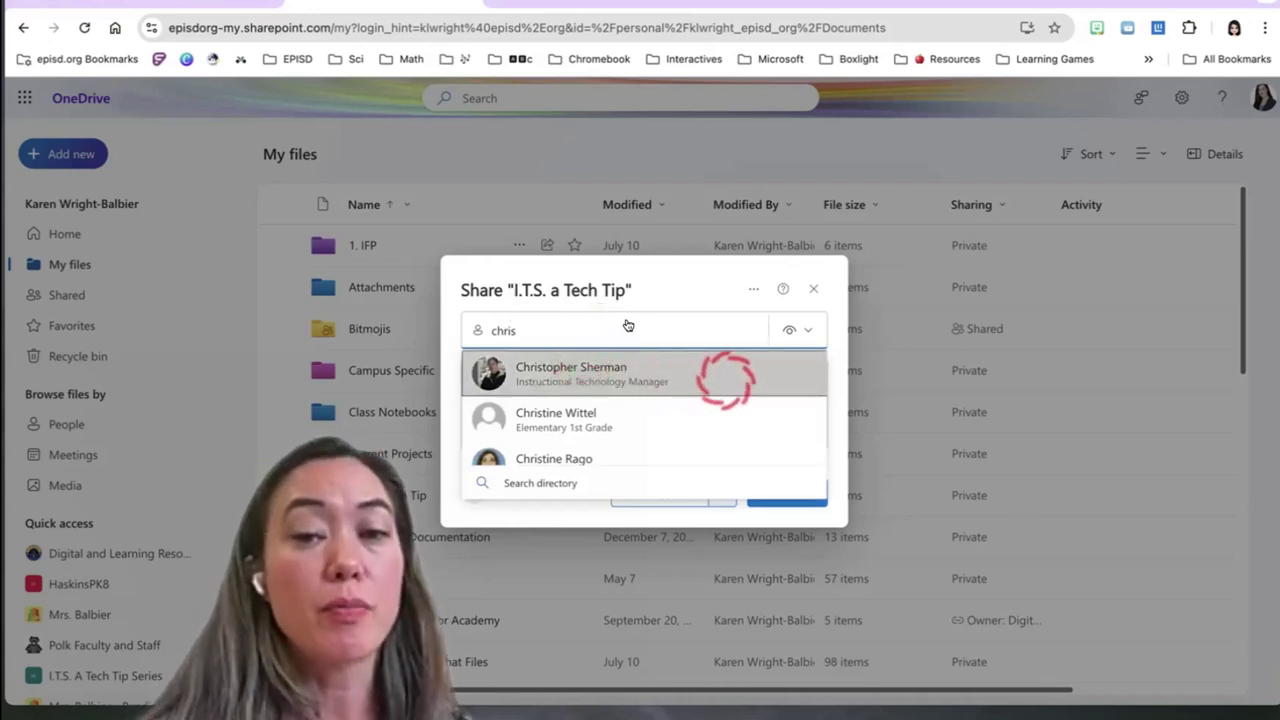
click(725, 380)
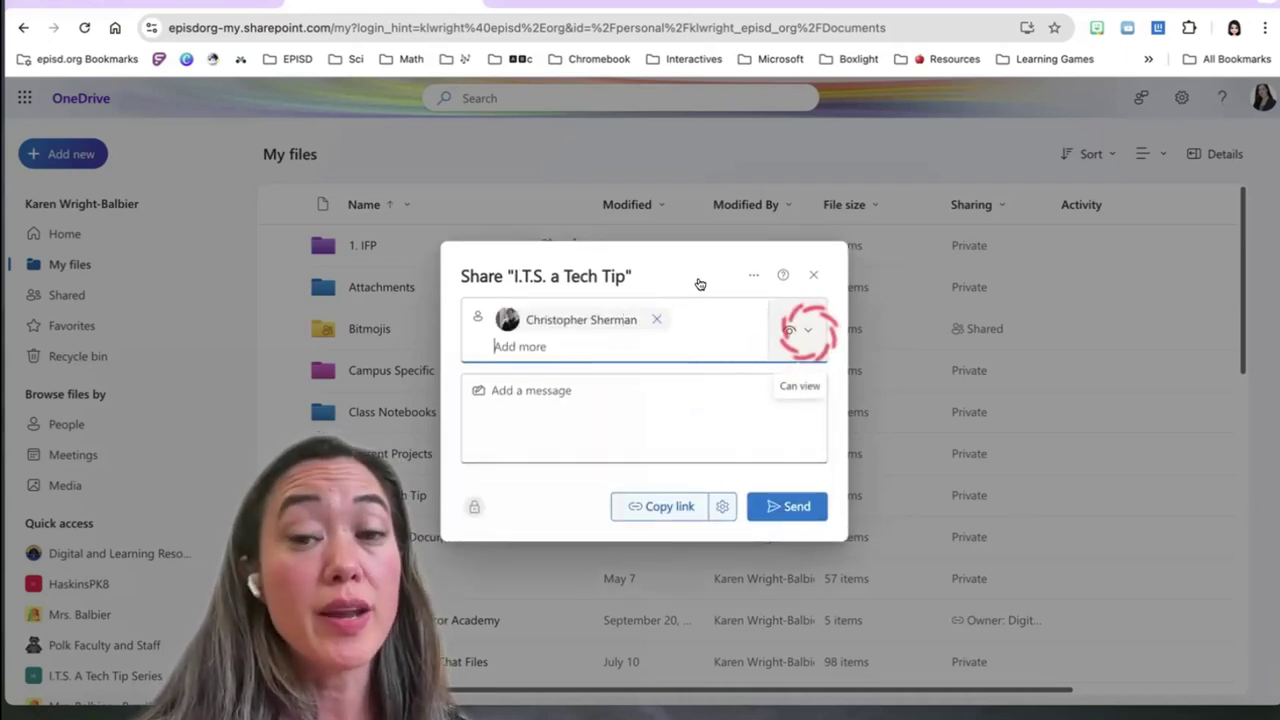
click(805, 330)
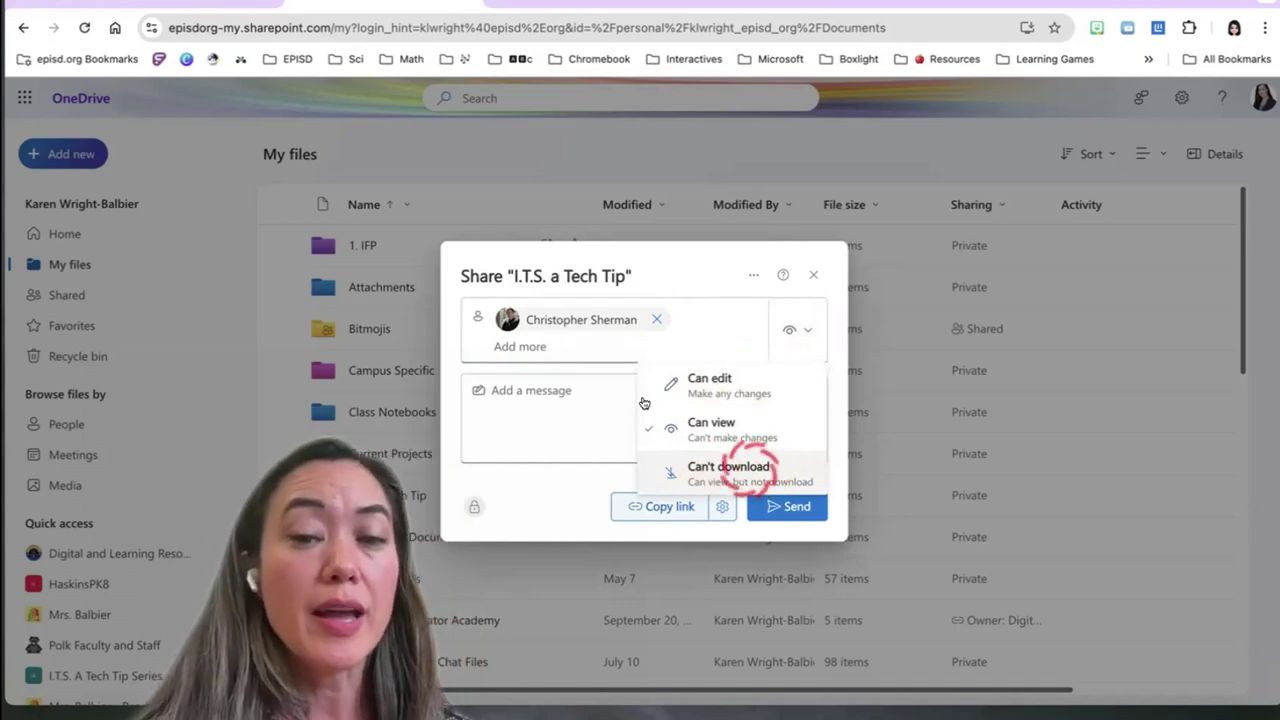
click(745, 380)
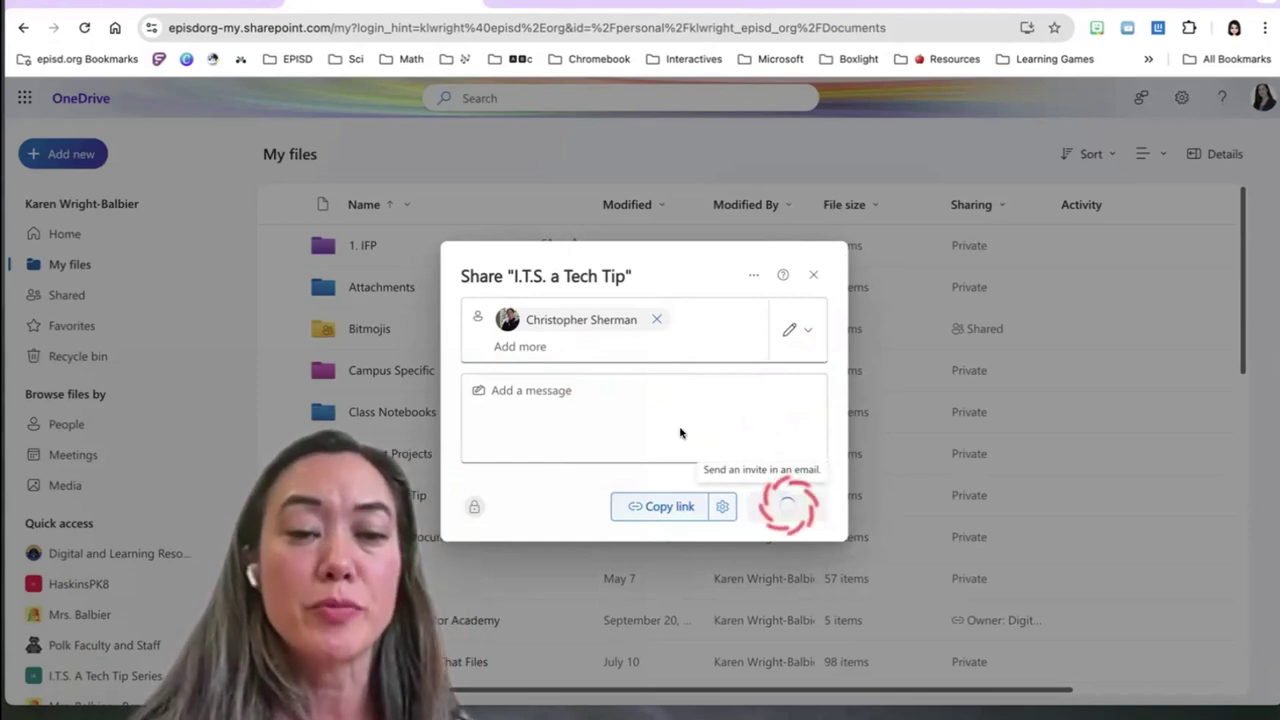
key(Return)
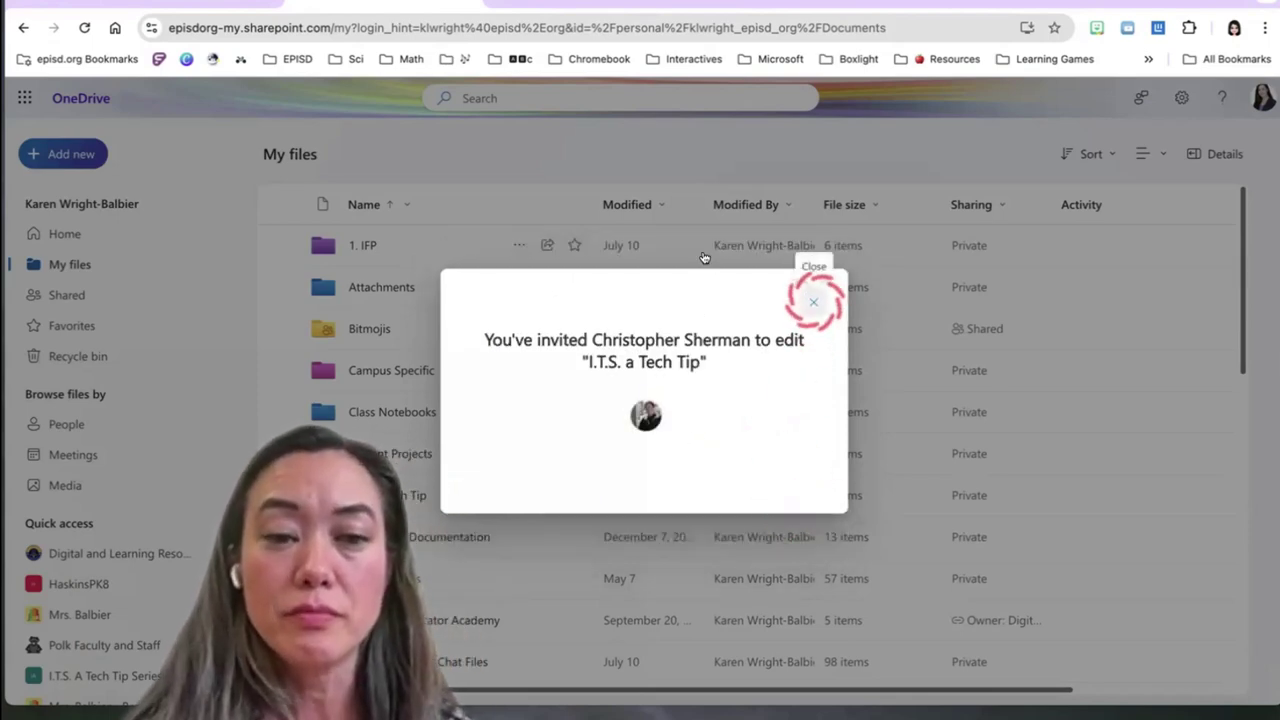
click(813, 301)
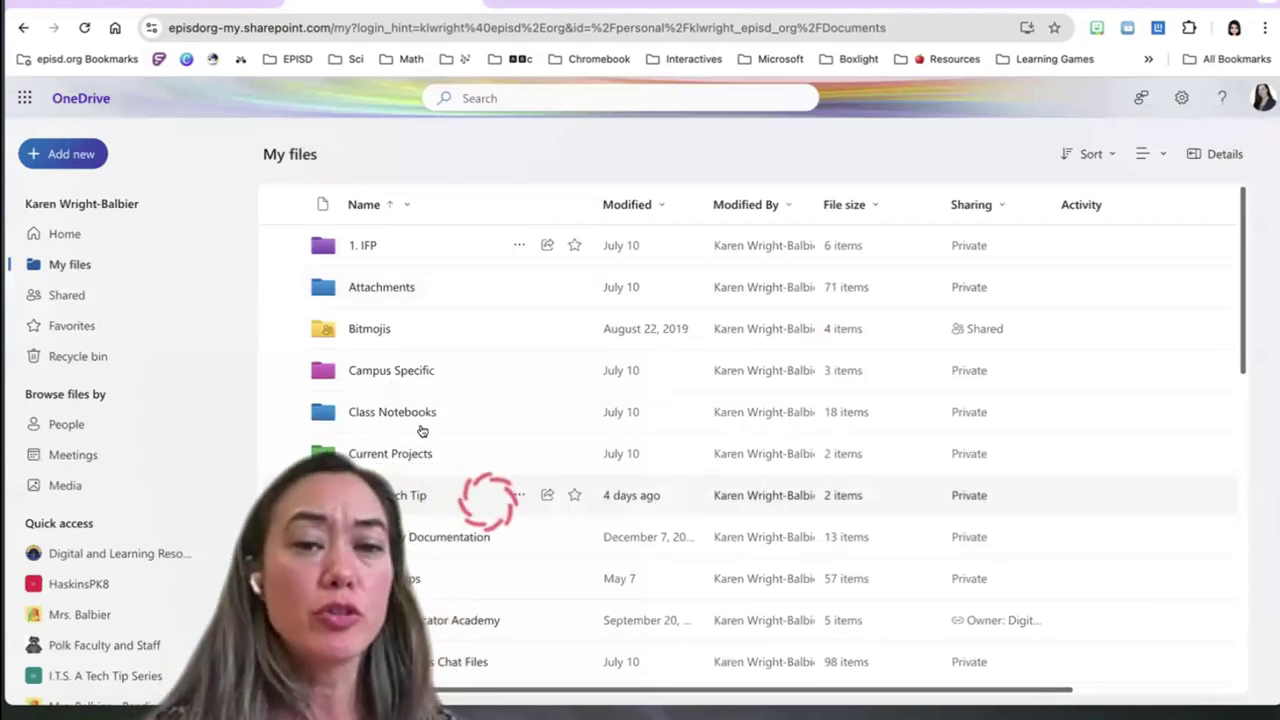
Open the Manage access list for the I.T.S. a Tech Tip folder
click(547, 495)
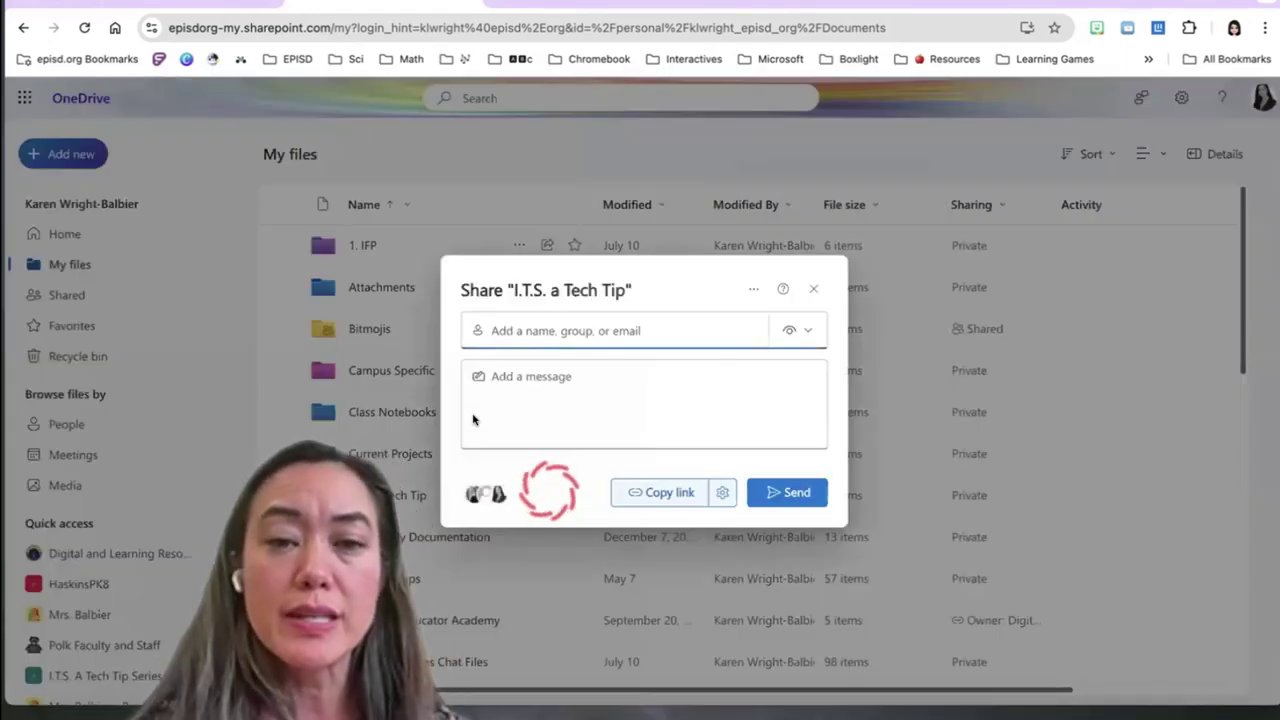
click(813, 289)
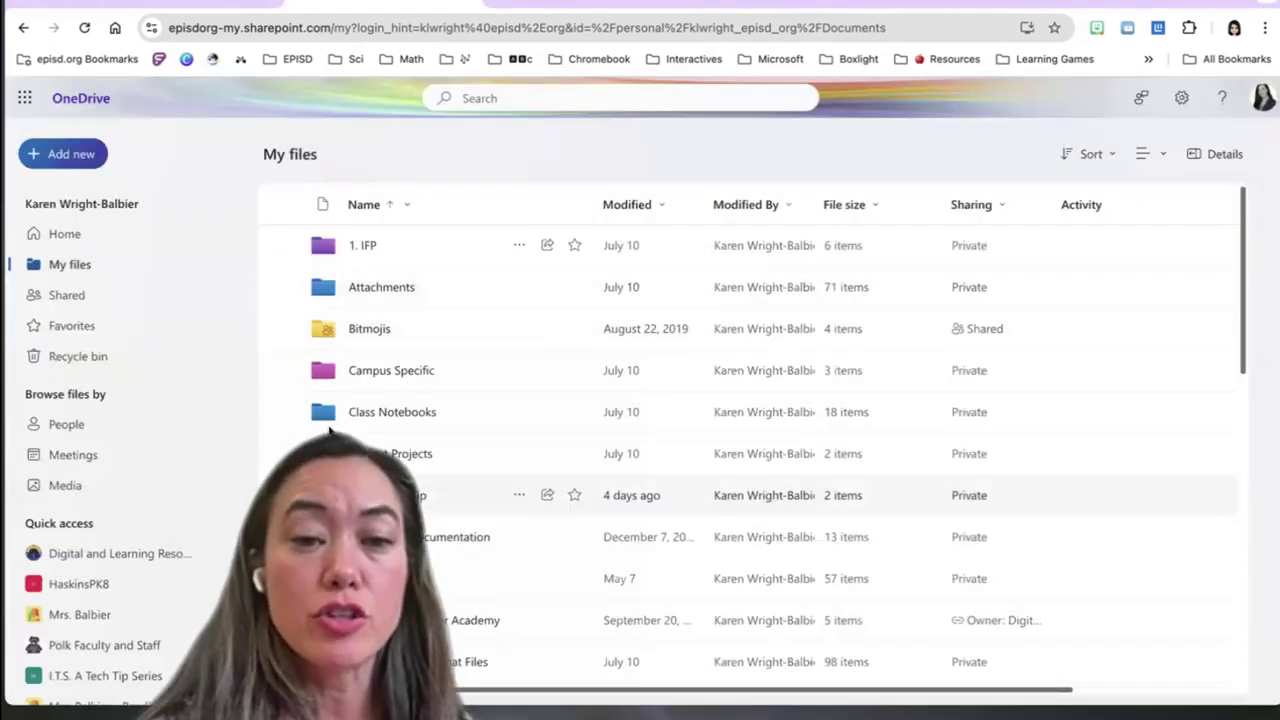
click(547, 495)
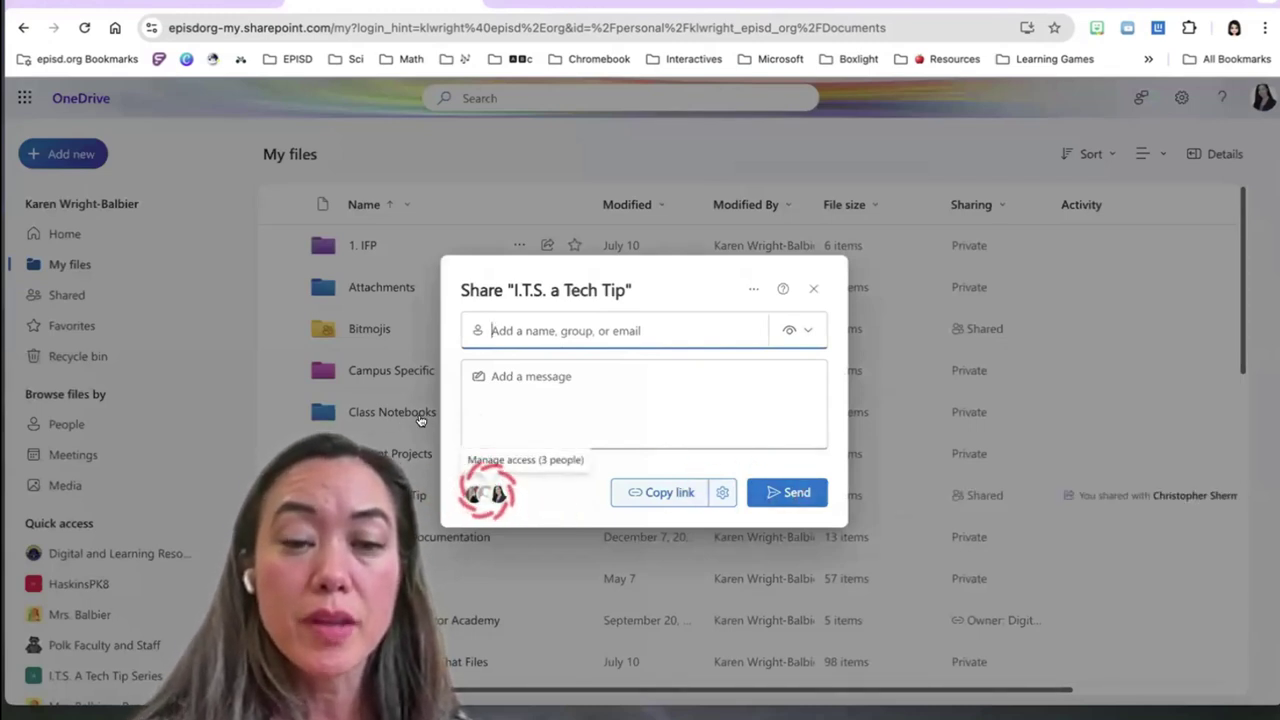
click(488, 492)
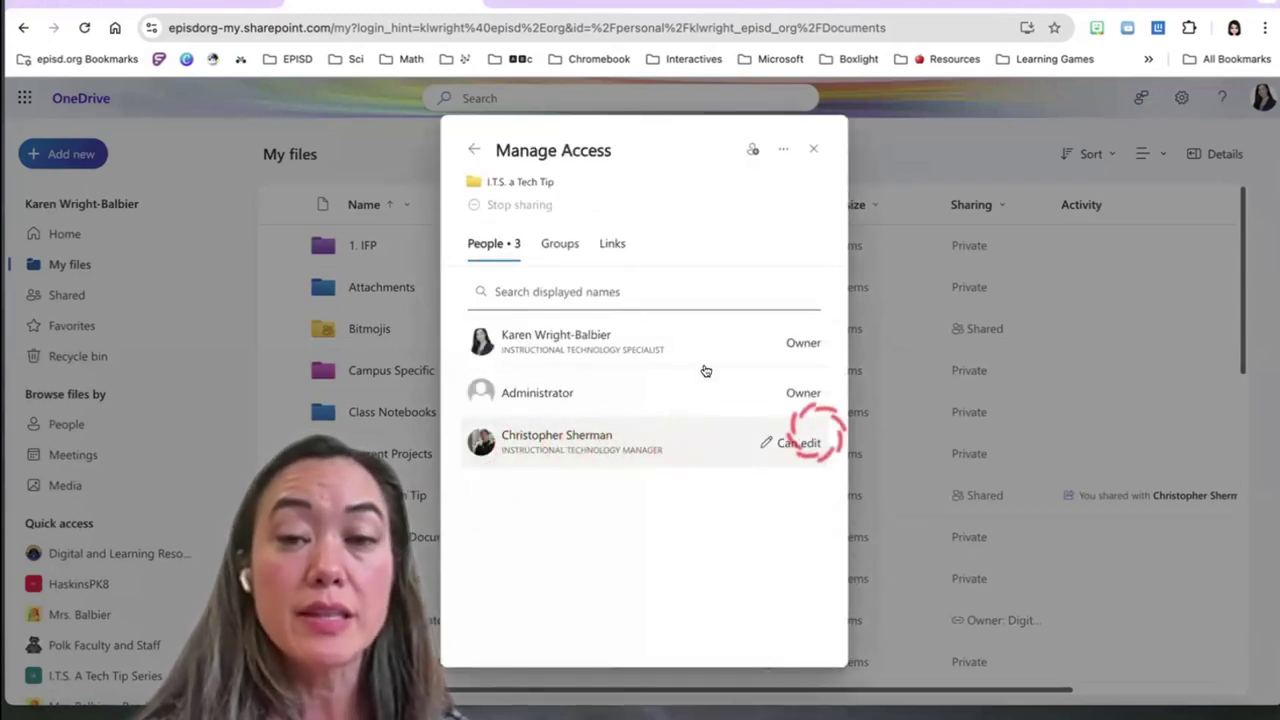
Remove the colleague's Can edit direct access to the folder and close the access panel
click(802, 442)
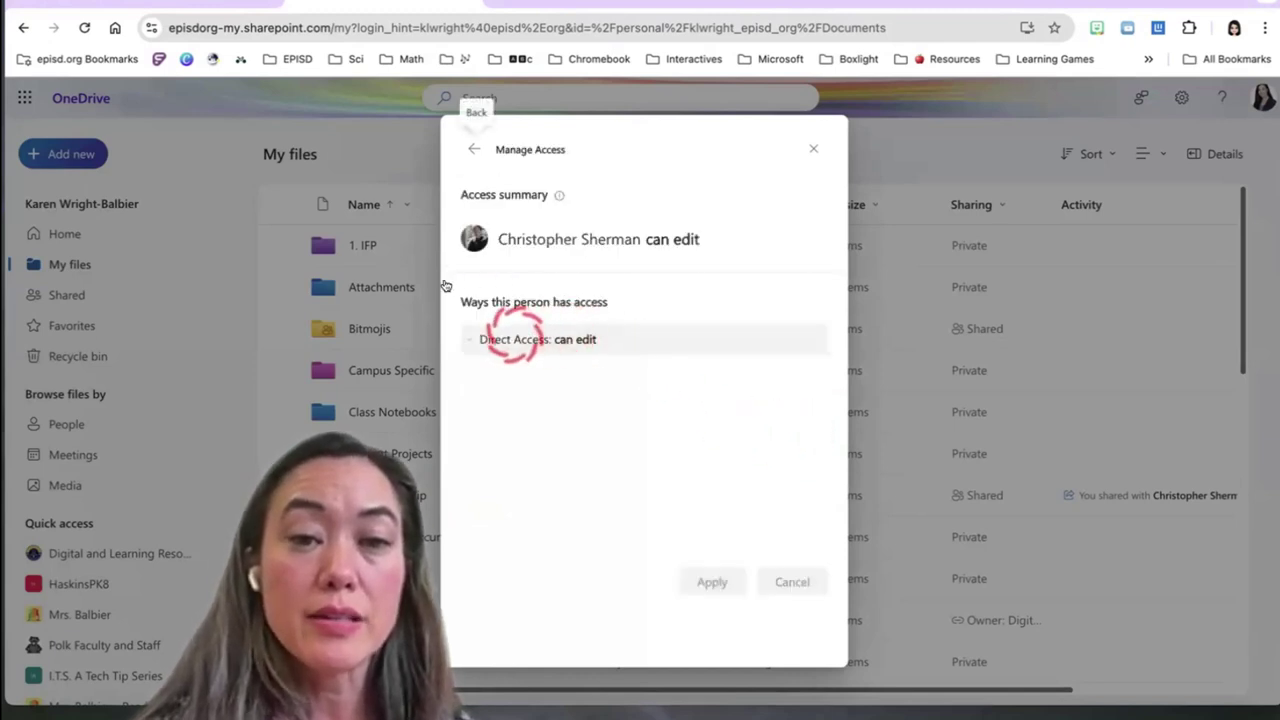
click(513, 338)
click(585, 398)
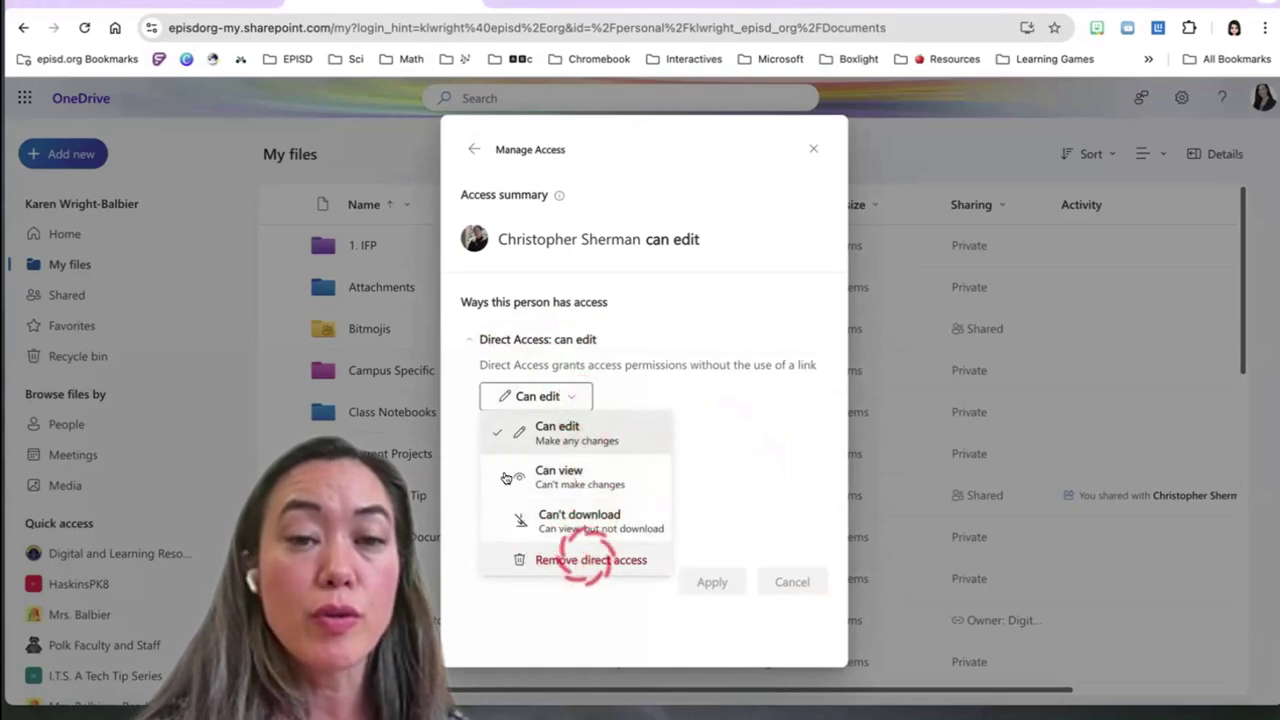
click(590, 560)
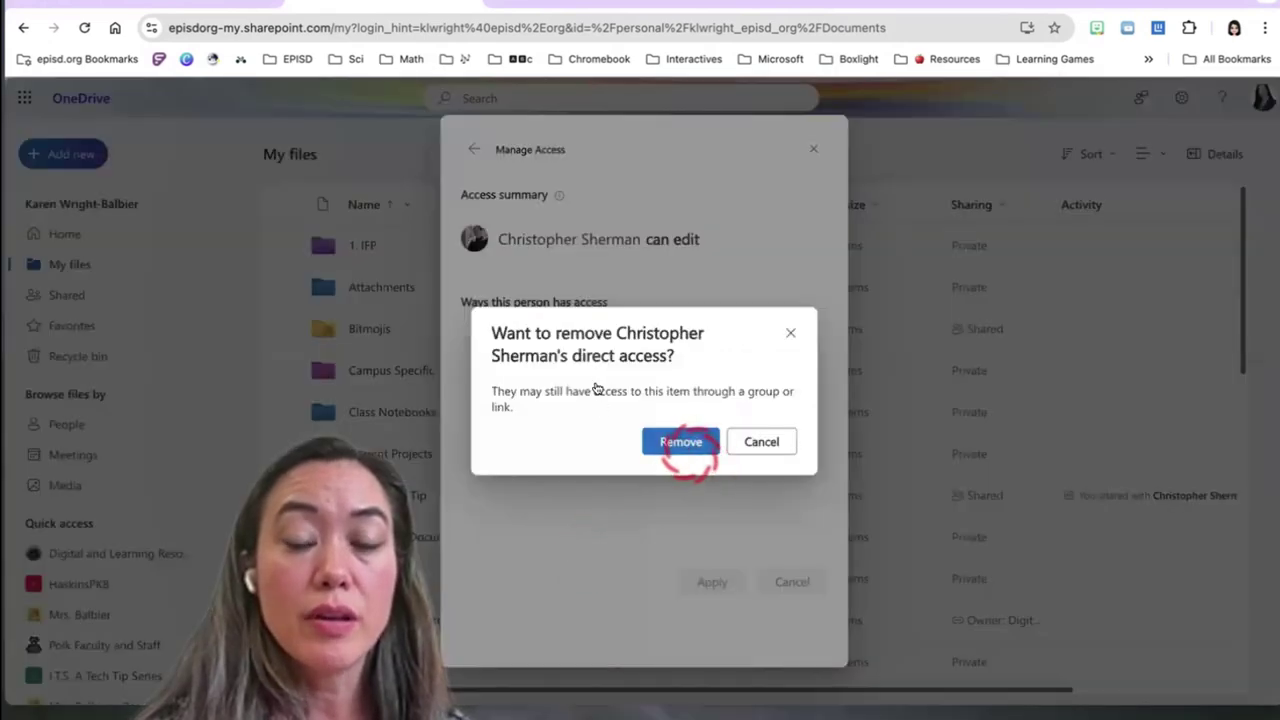
click(689, 447)
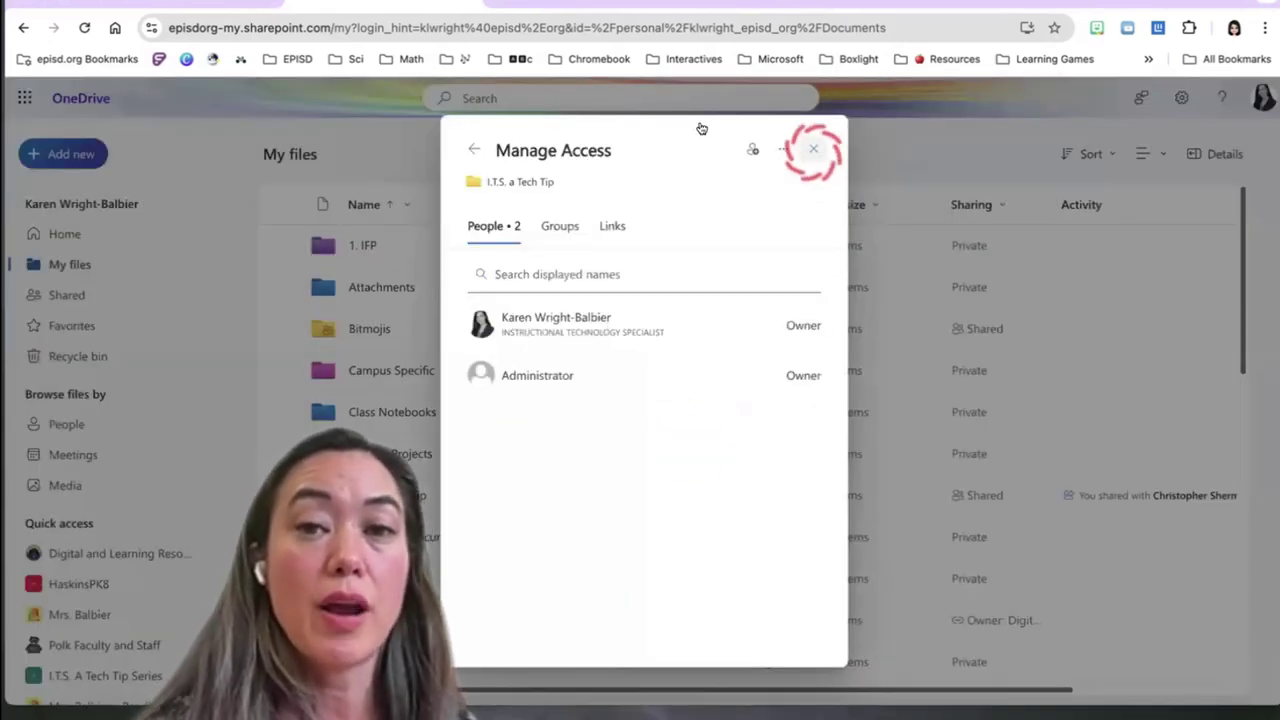
click(813, 149)
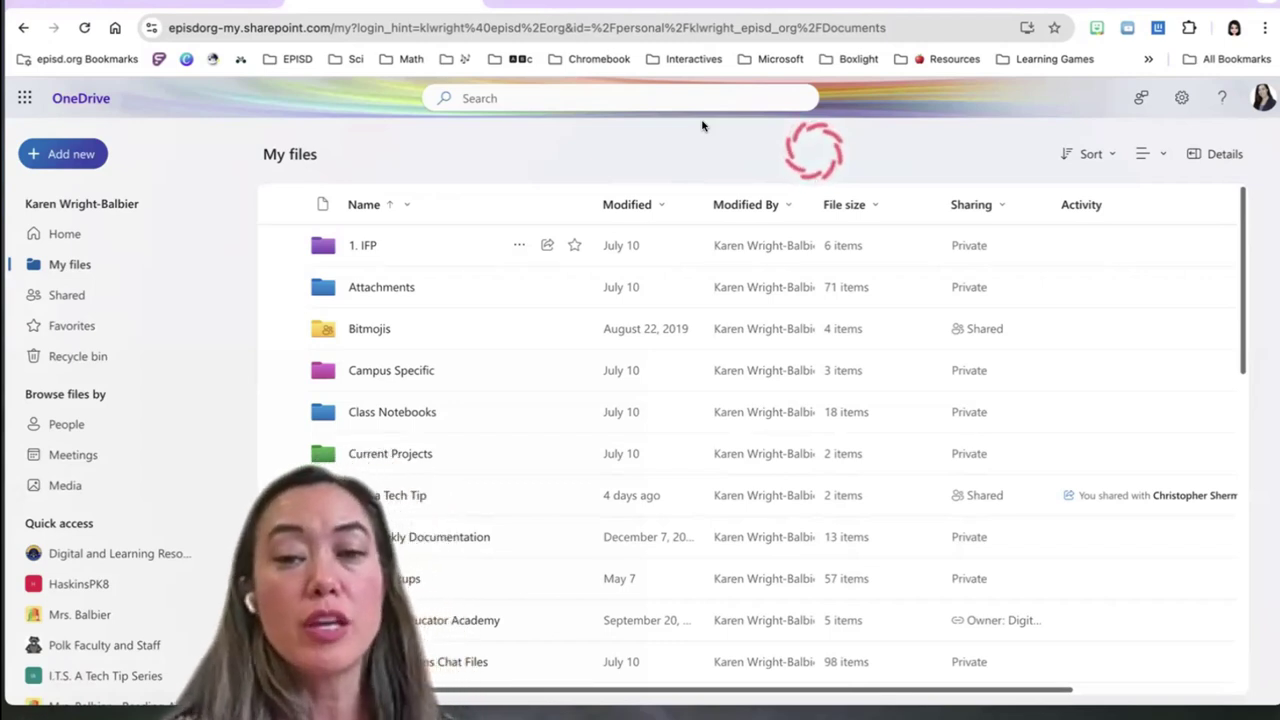
scroll(846, 404, down, 2)
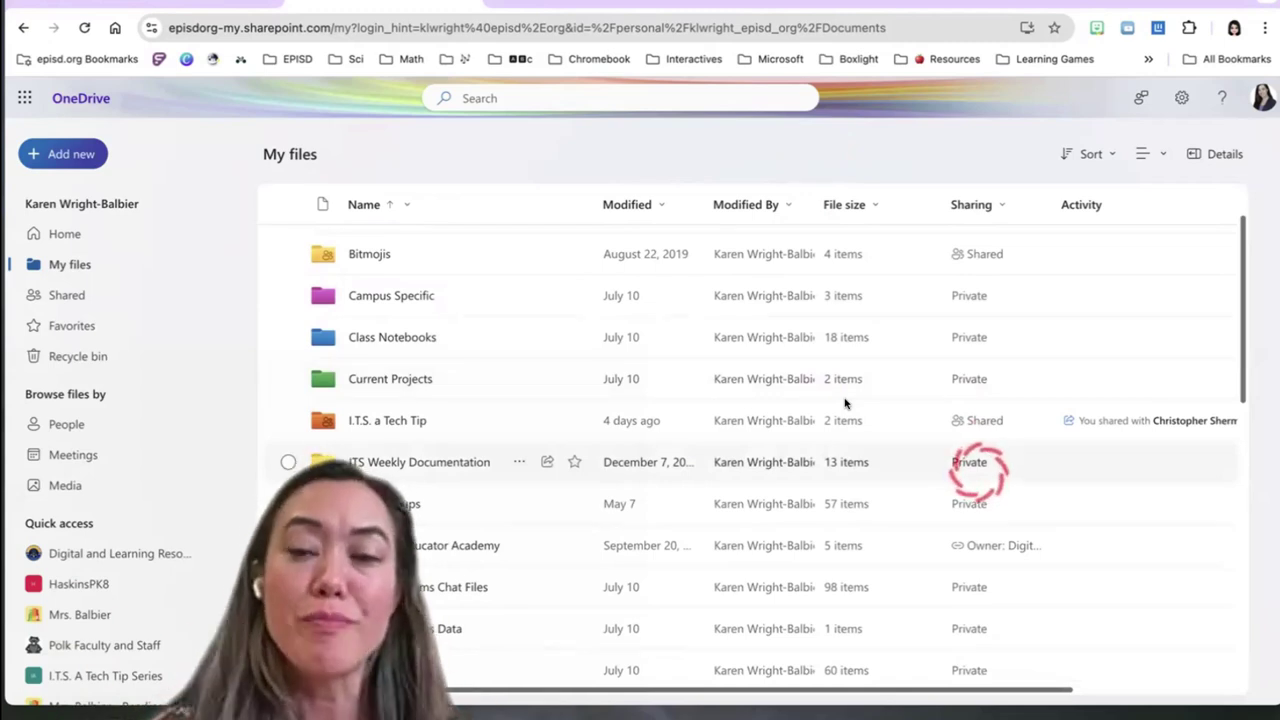
scroll(694, 337, up, 2)
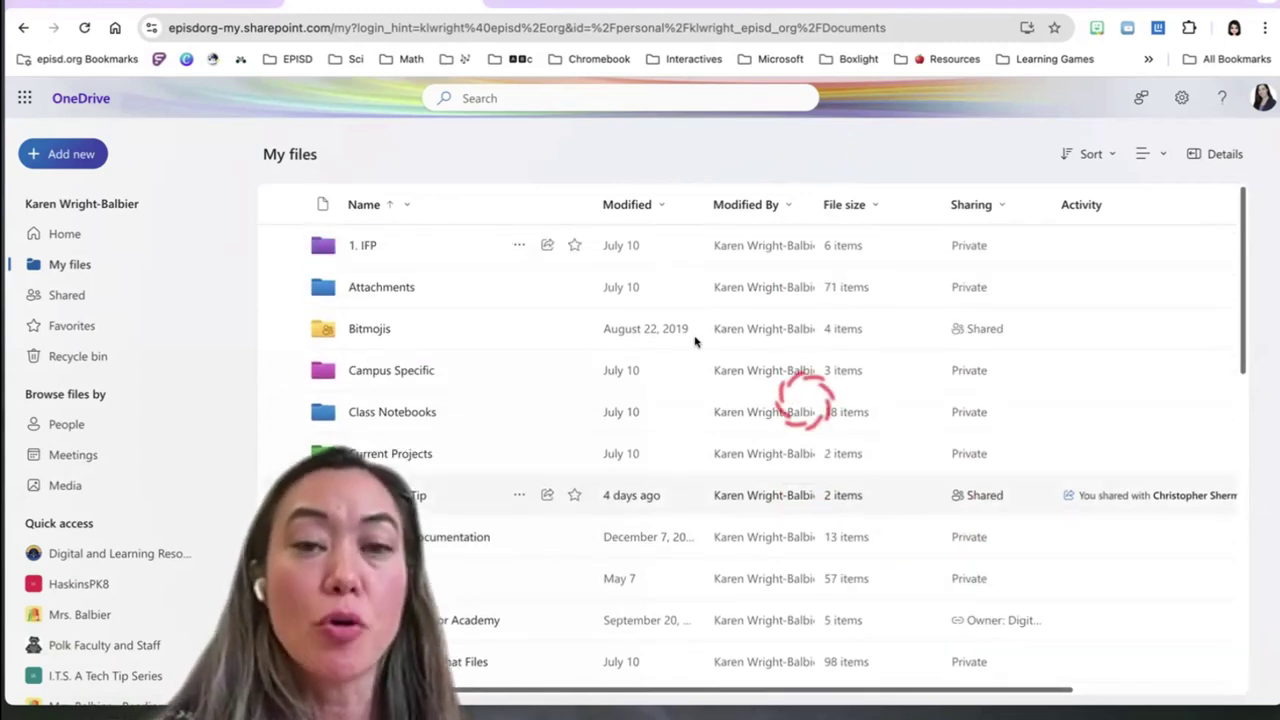
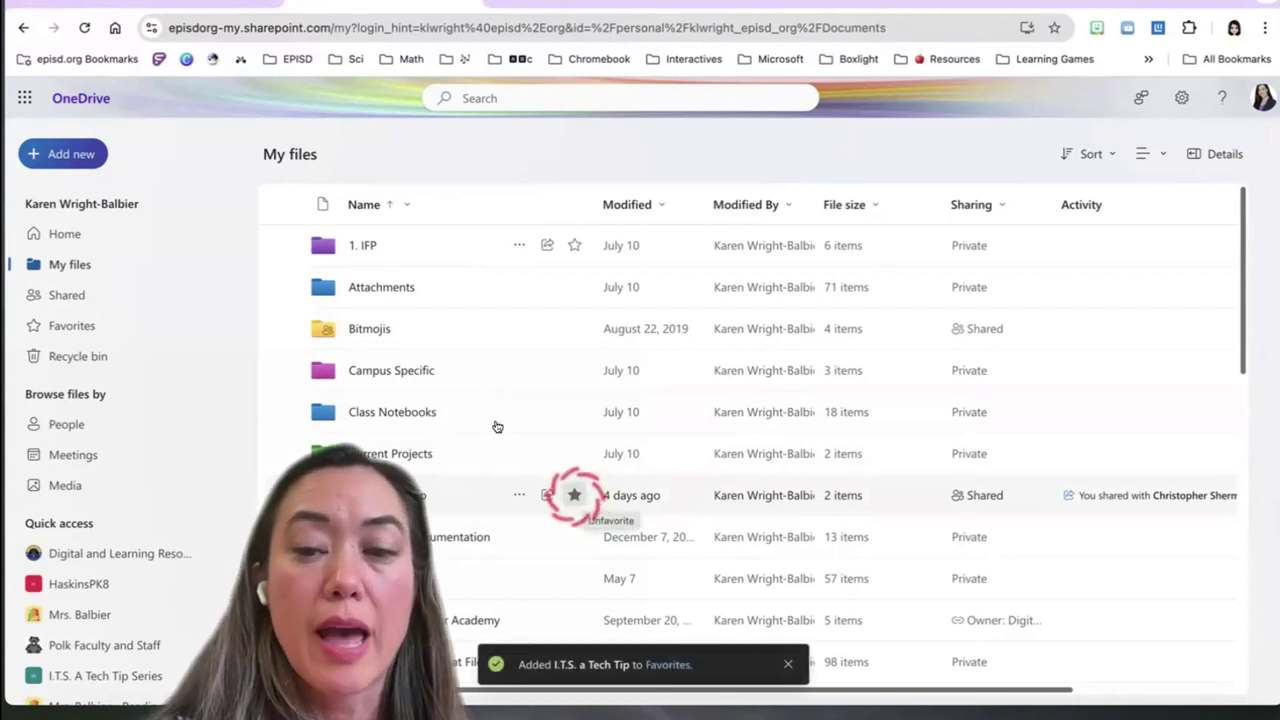
click(519, 495)
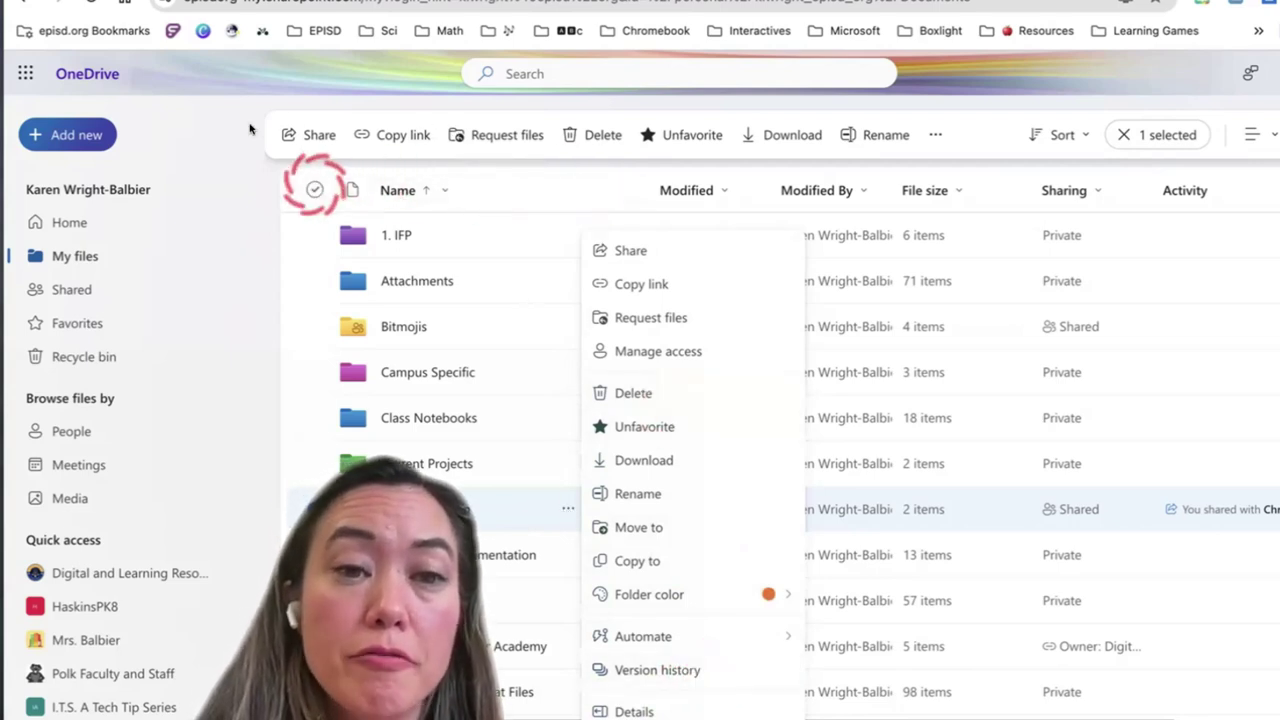
key(Escape)
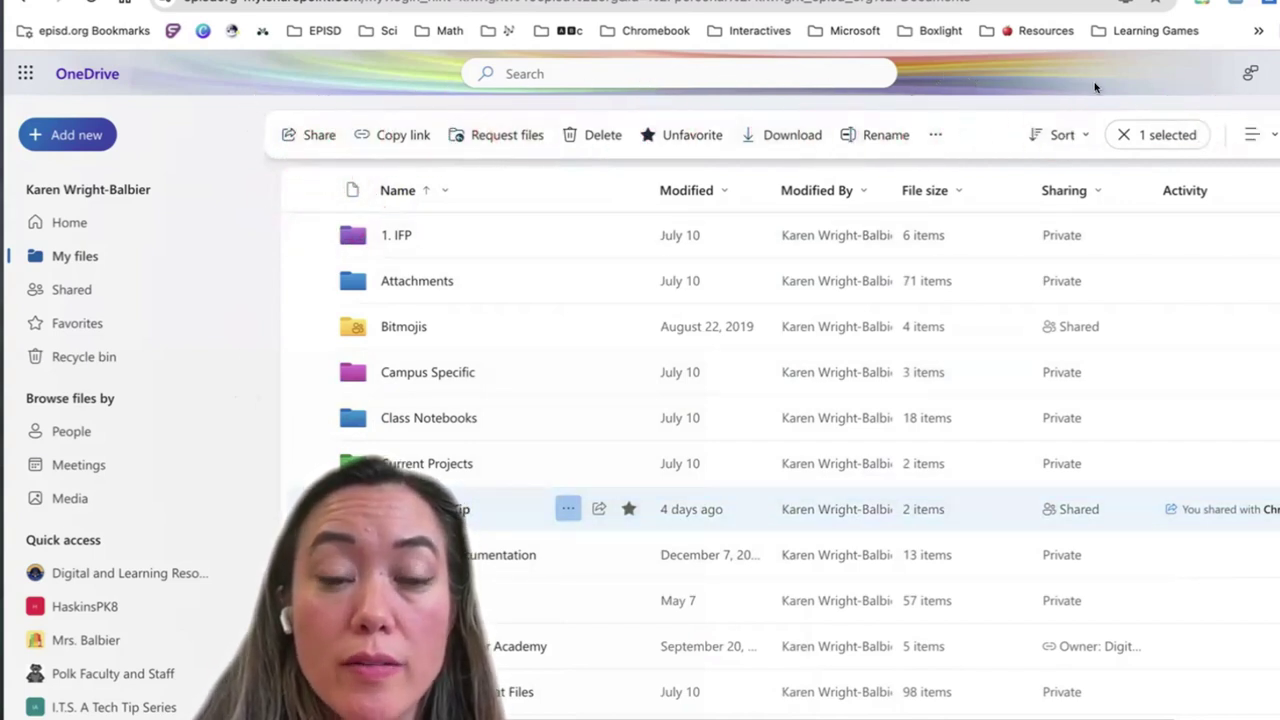
click(251, 381)
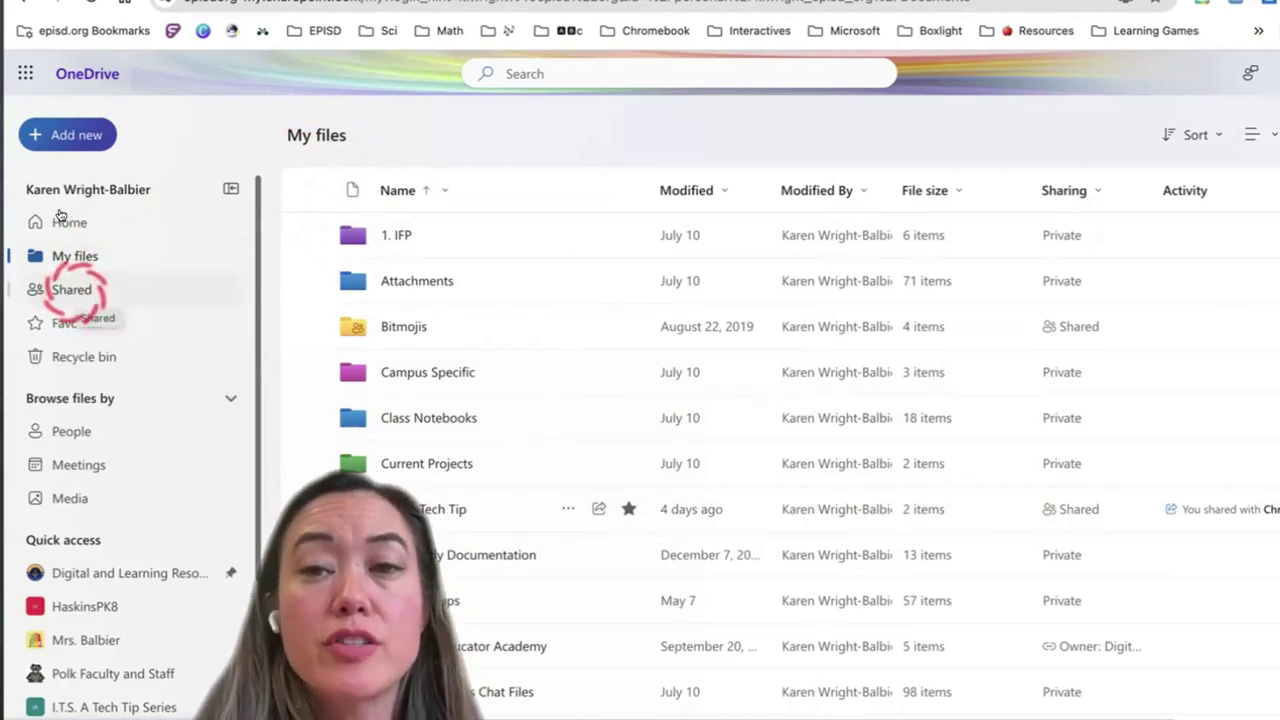
Browse the Shared files and their file-type filters, then open the Favorites list
click(72, 290)
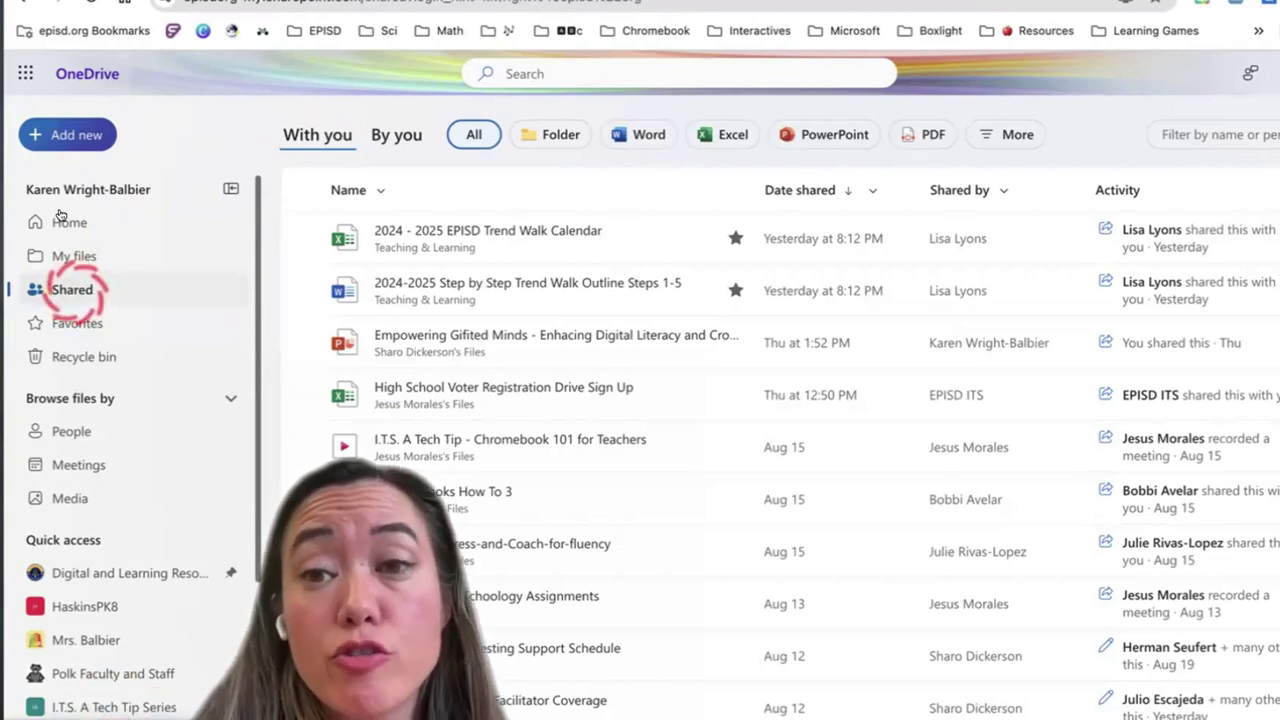
click(310, 240)
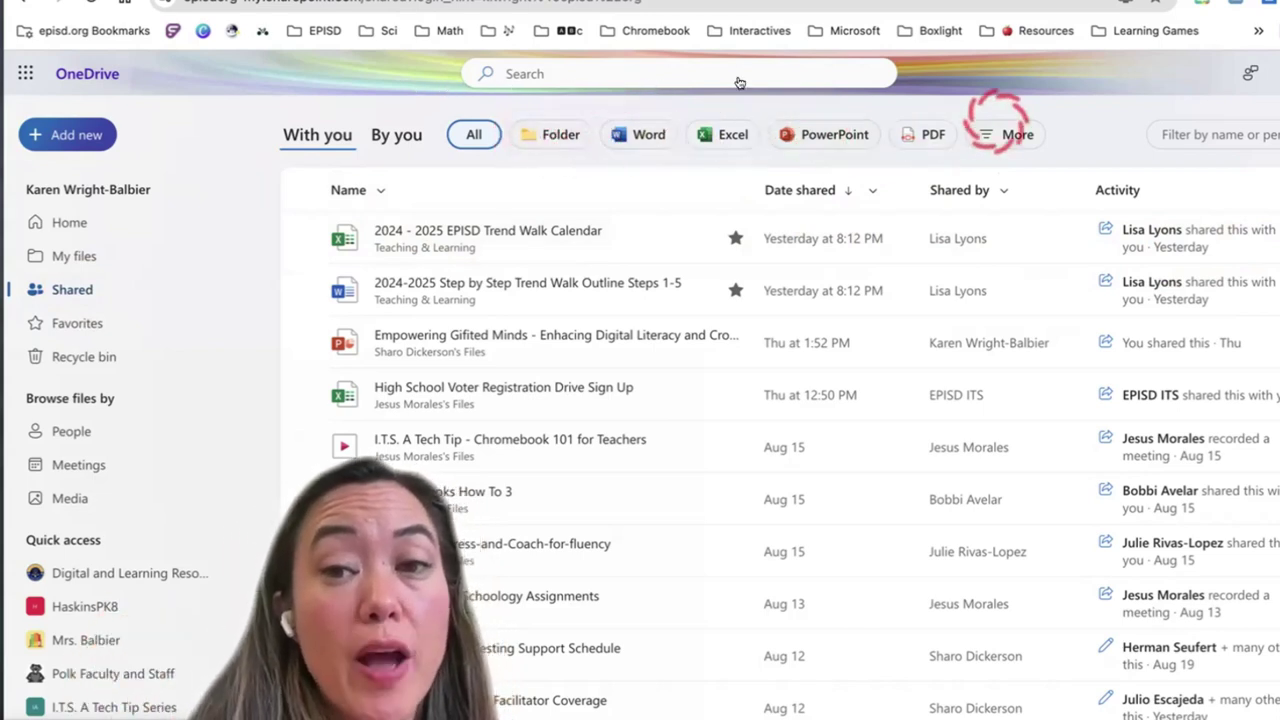
click(1018, 134)
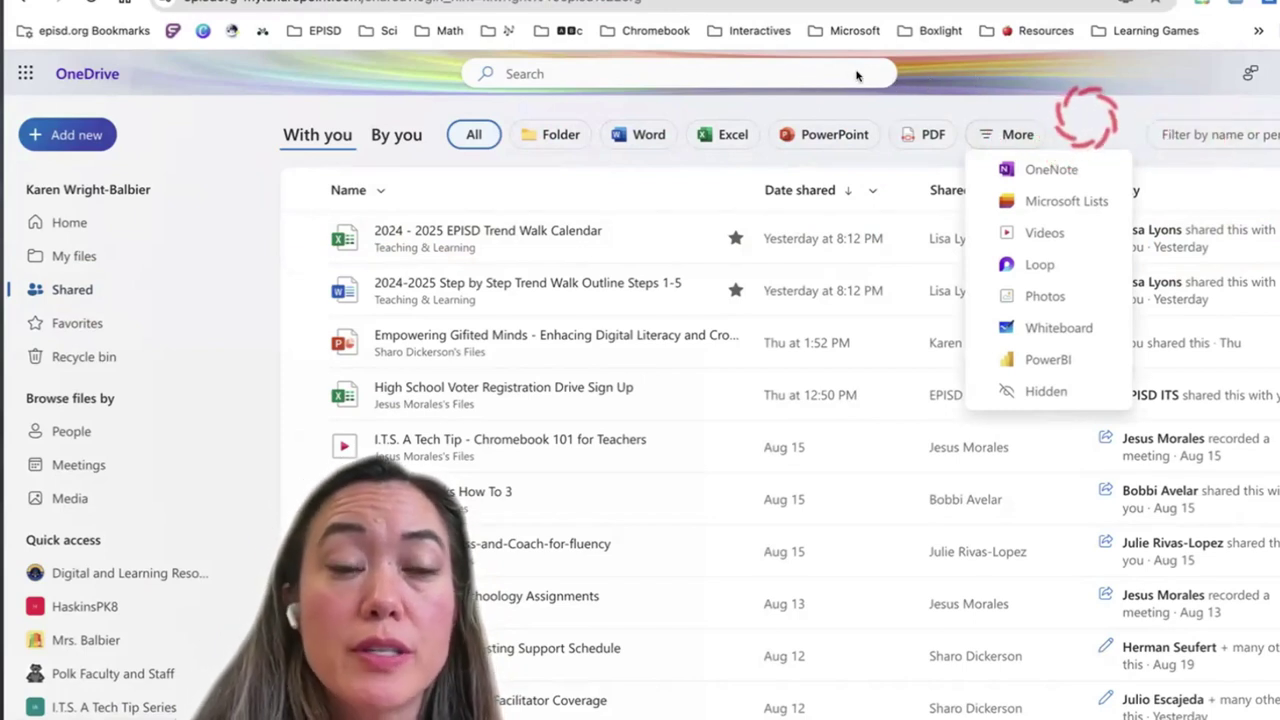
click(307, 238)
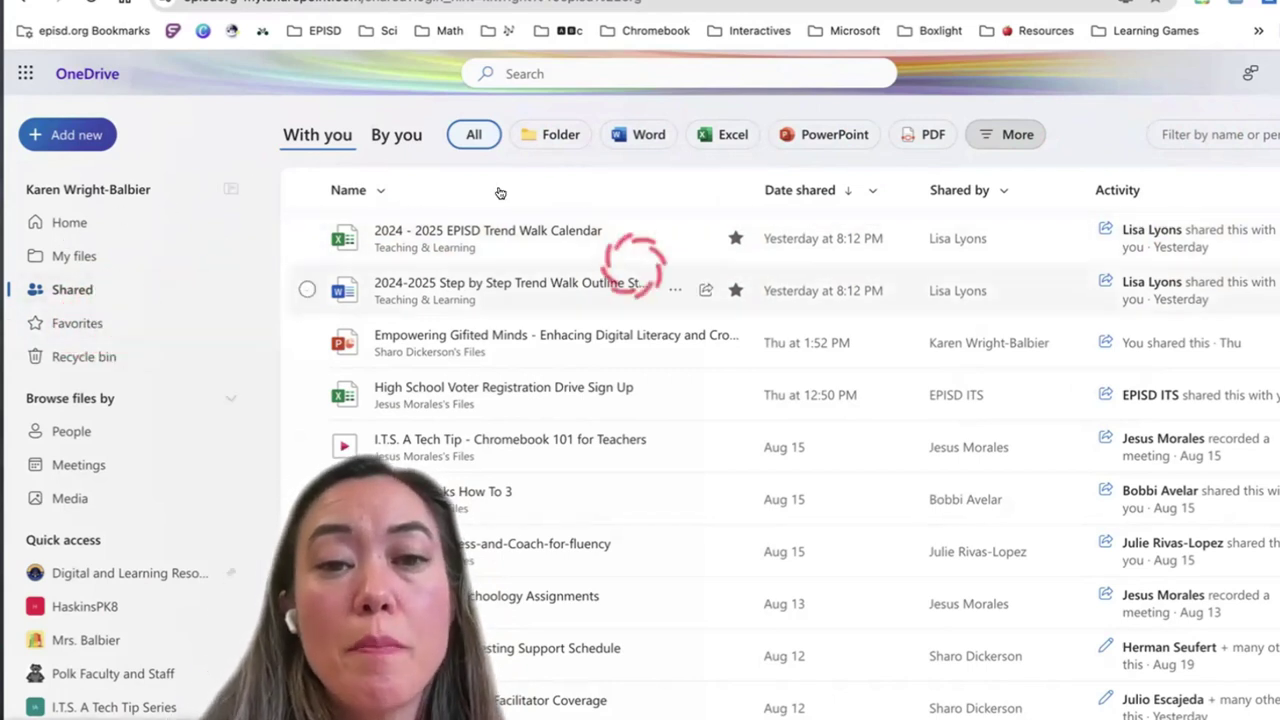
click(78, 323)
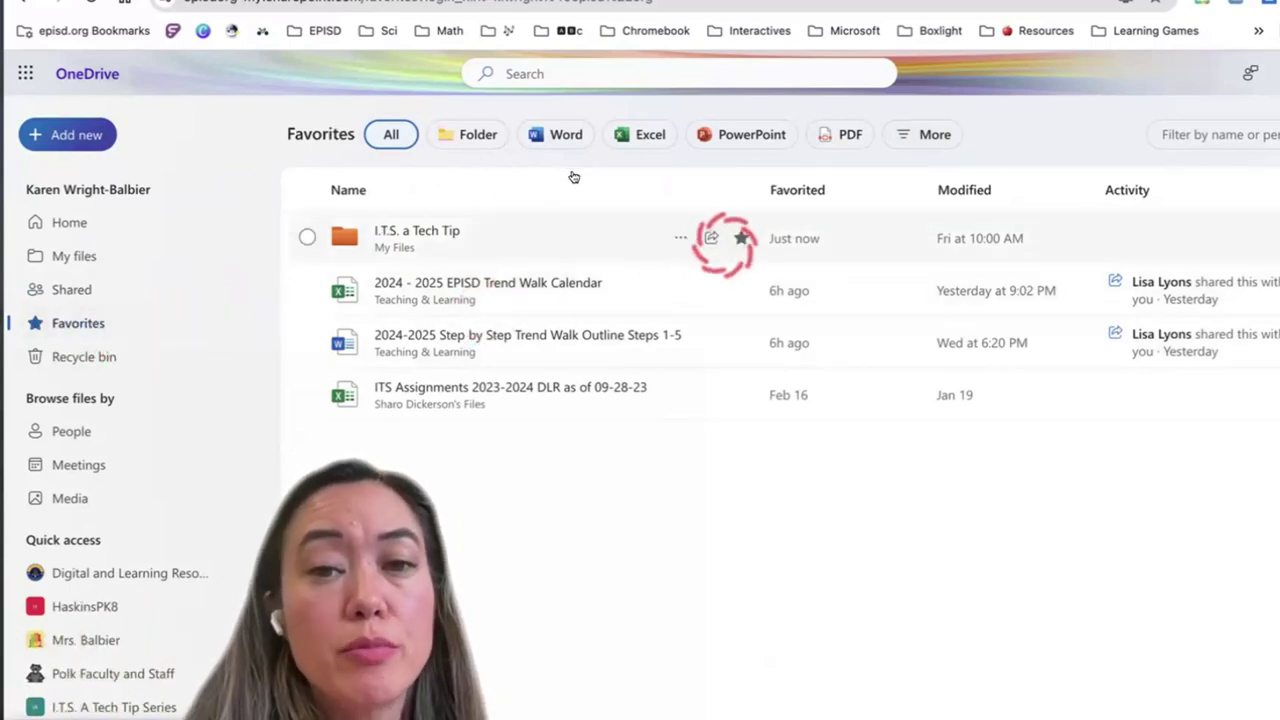
Unstar the I.T.S. a Tech Tip folder to remove it from Favorites
click(741, 238)
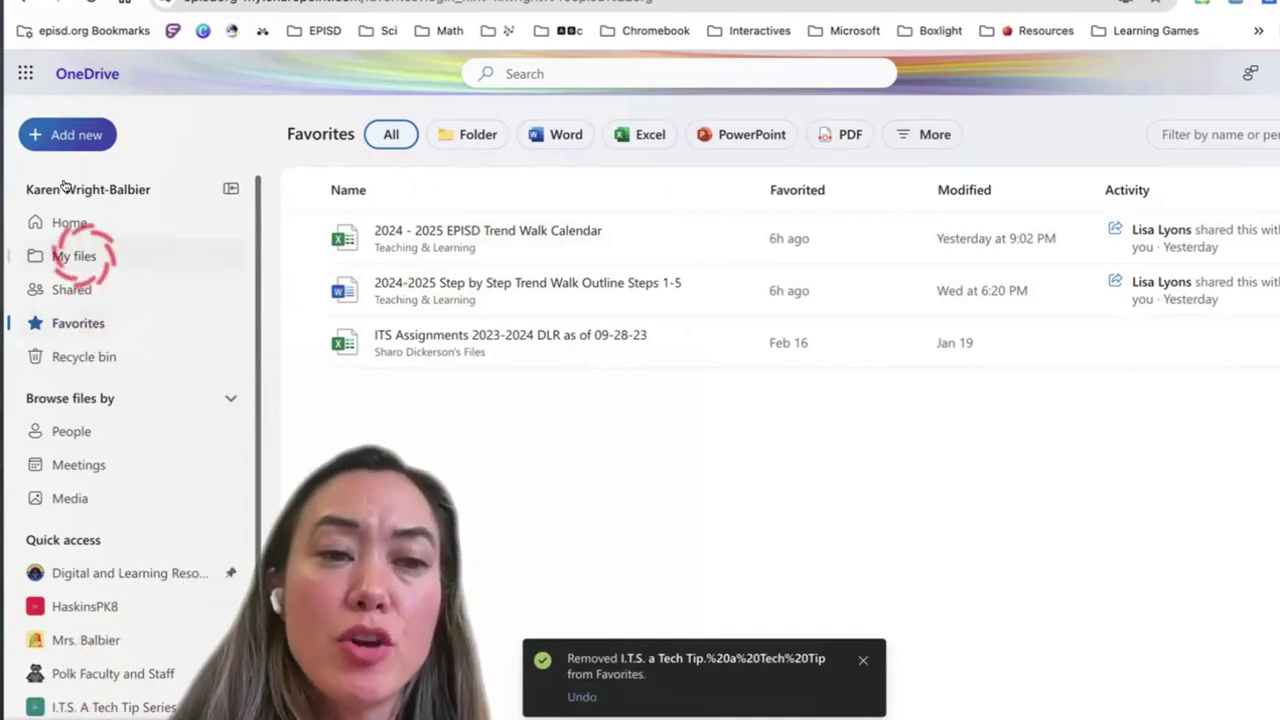
Delete Break Out EDU - BLC and Maker.docx from My files and open the Recycle bin
click(70, 256)
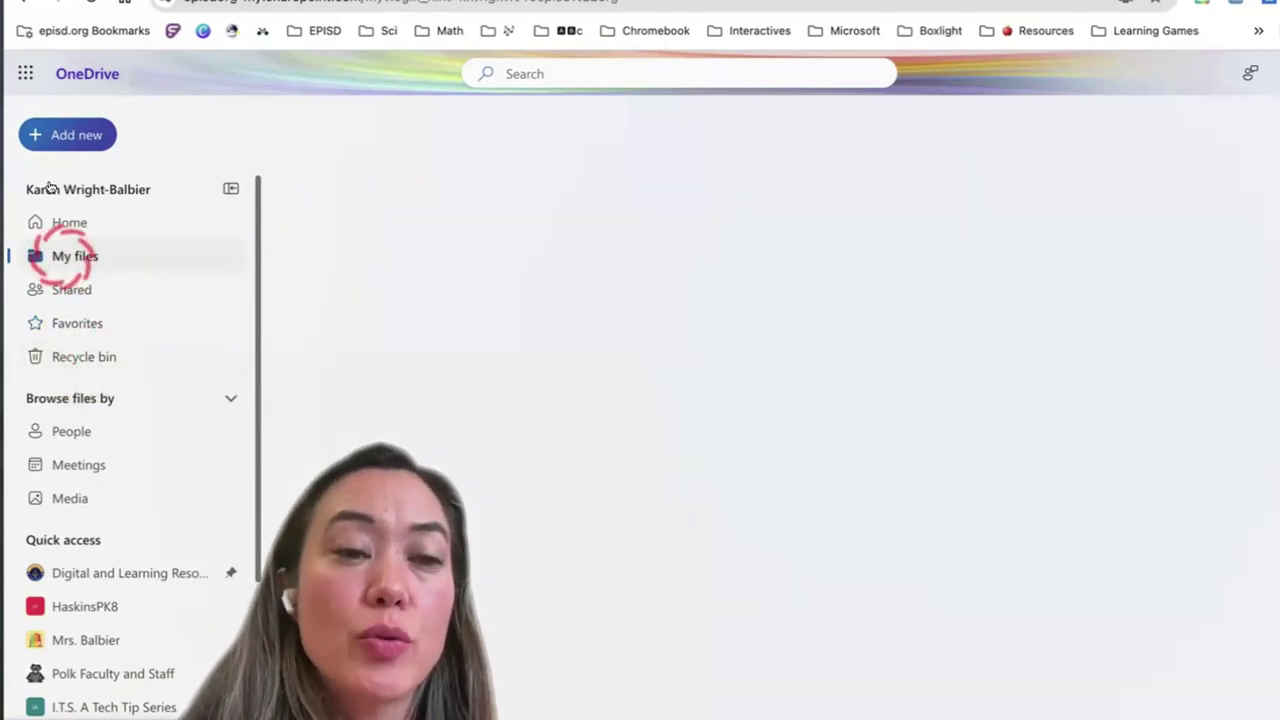
scroll(445, 414, down, 10)
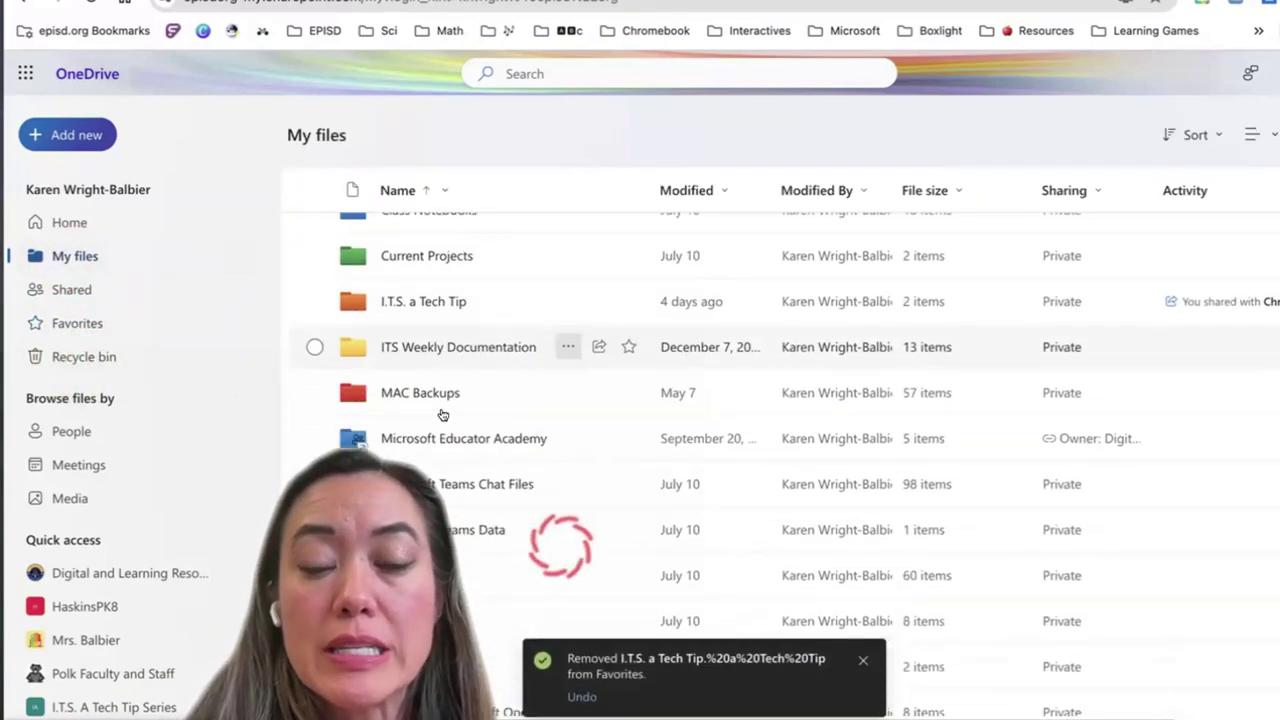
scroll(443, 413, down, 3)
scroll(443, 414, up, 2)
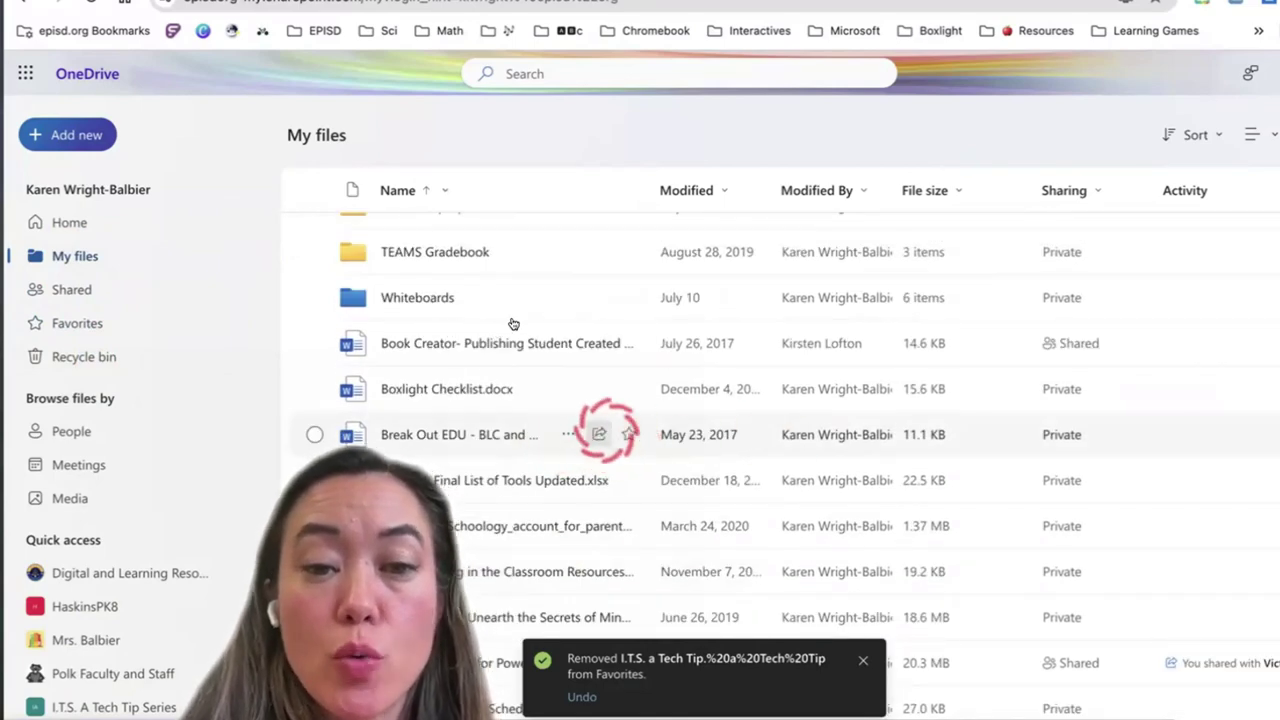
click(567, 434)
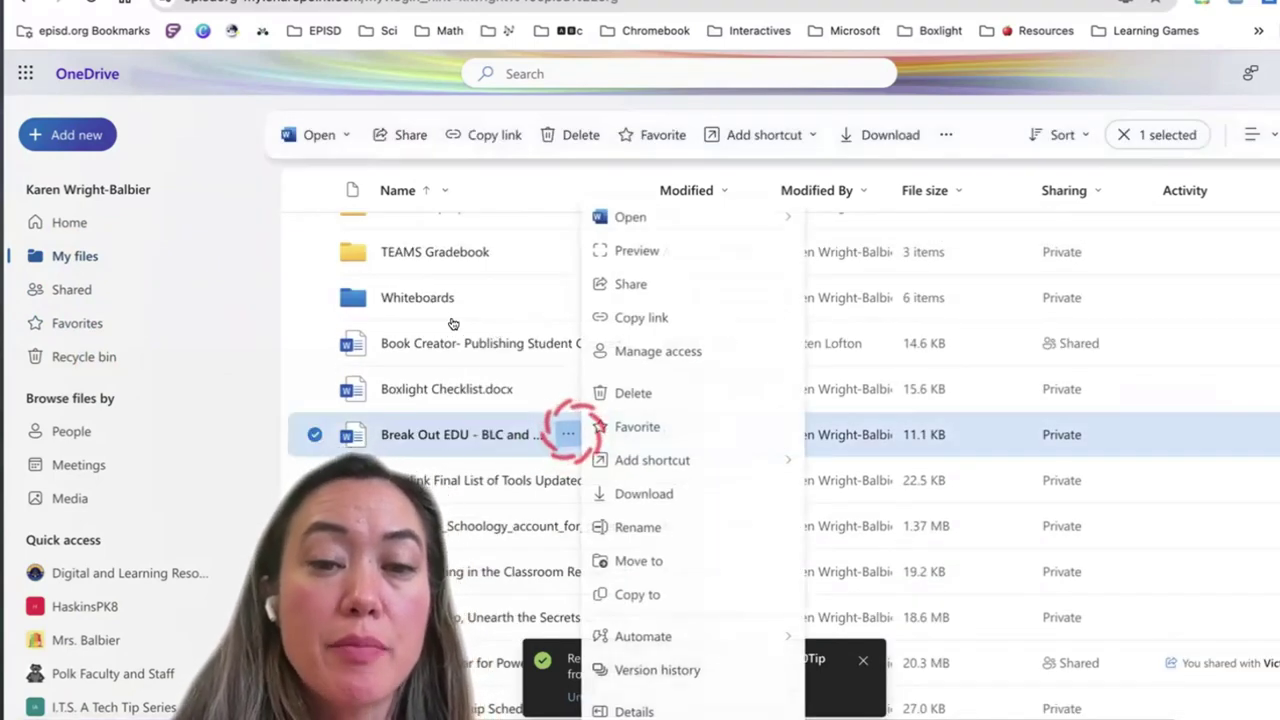
click(633, 393)
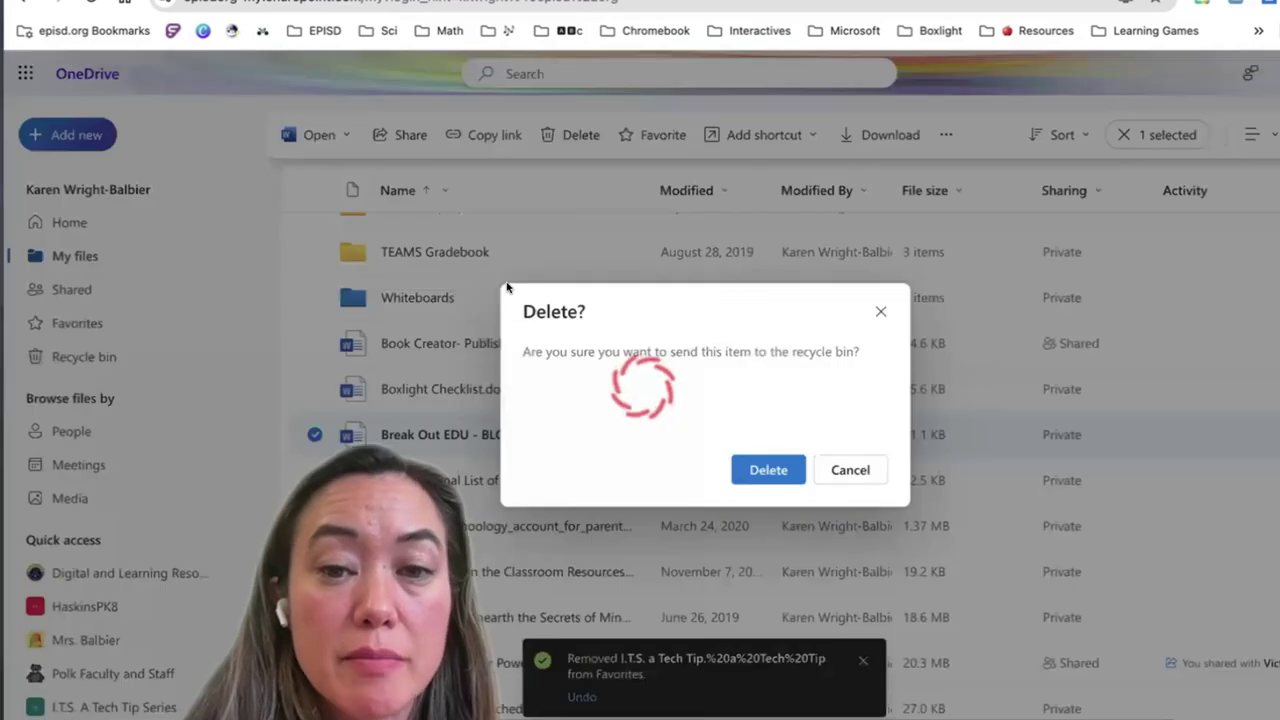
click(768, 470)
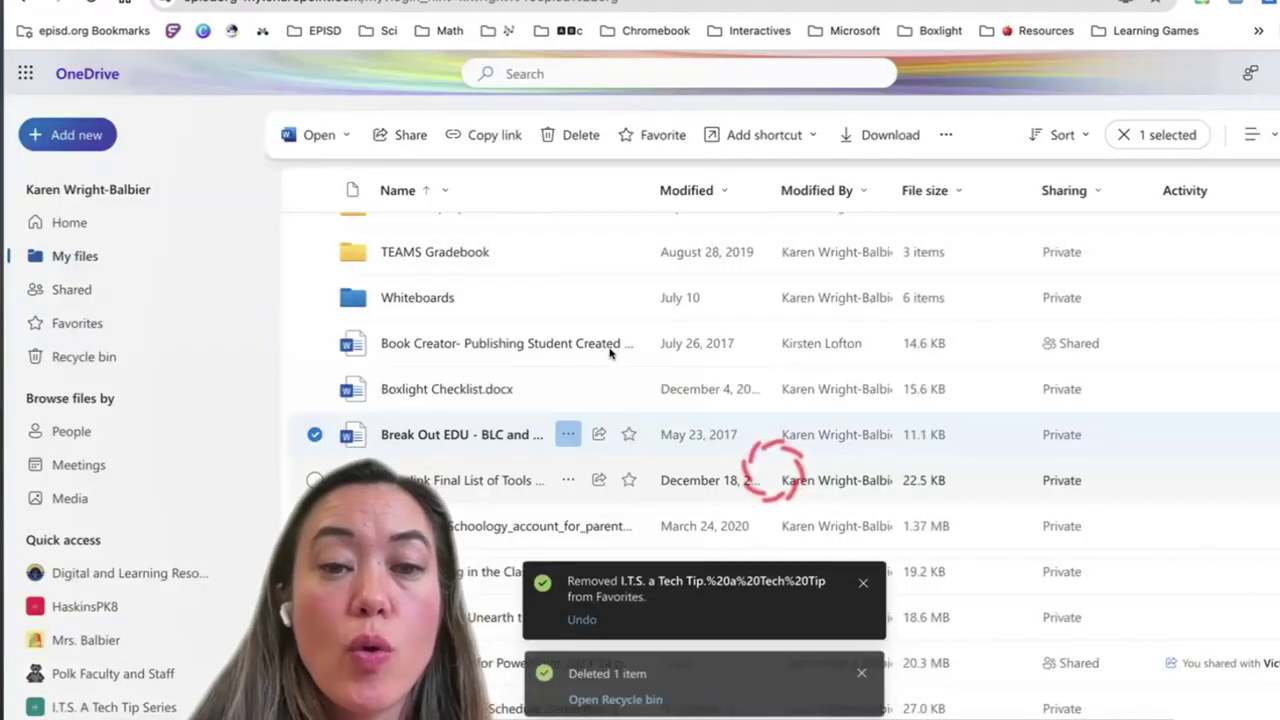
scroll(401, 293, up, 10)
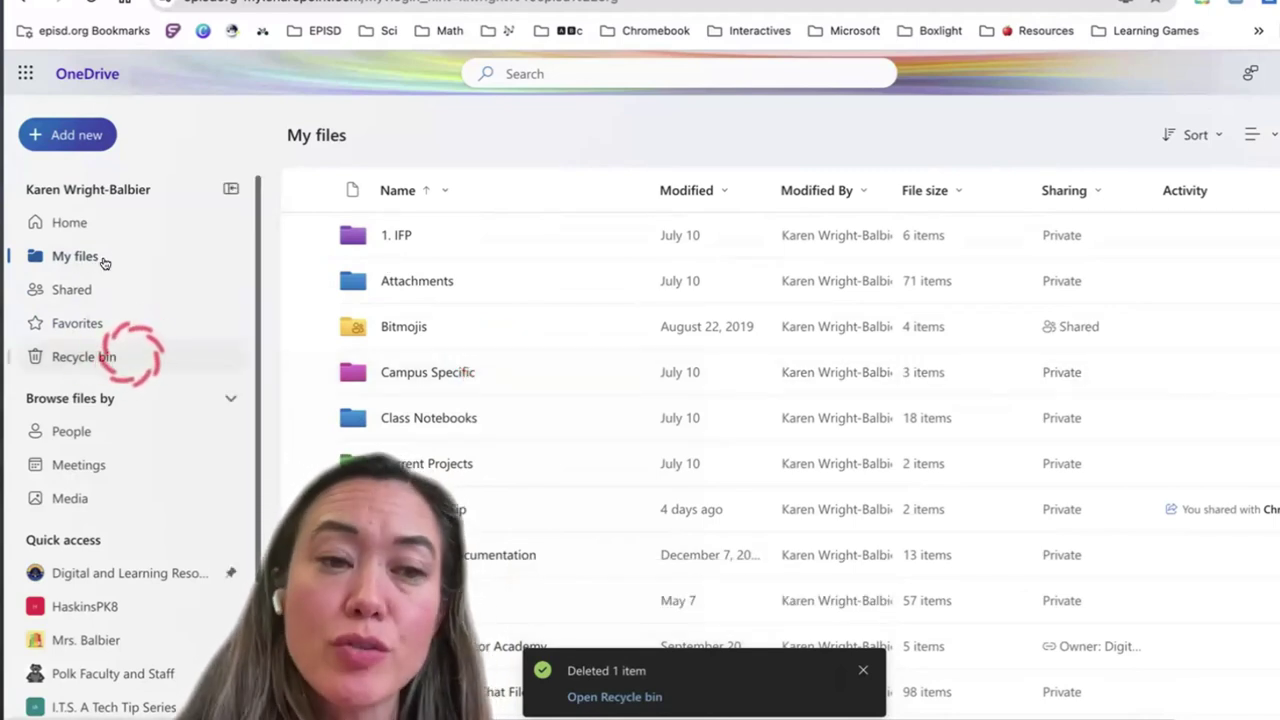
click(128, 356)
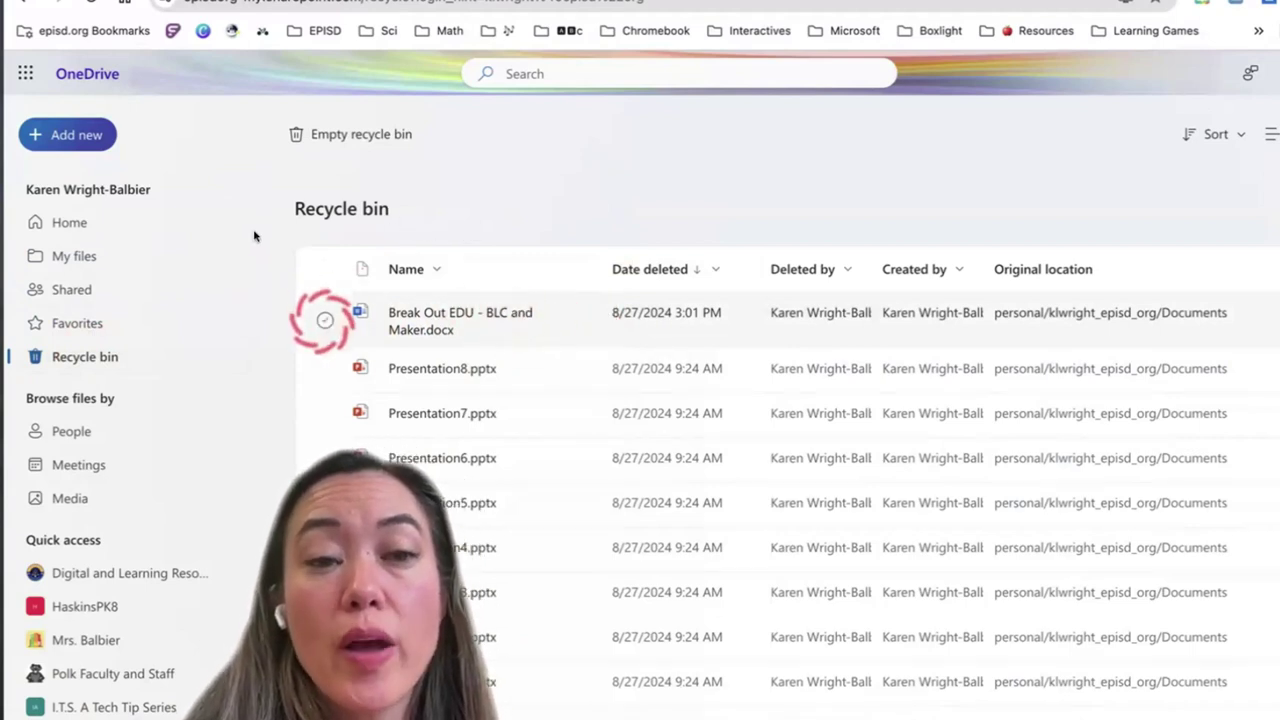
Select Break Out EDU - BLC and Maker.docx in the Recycle bin and restore it
click(325, 320)
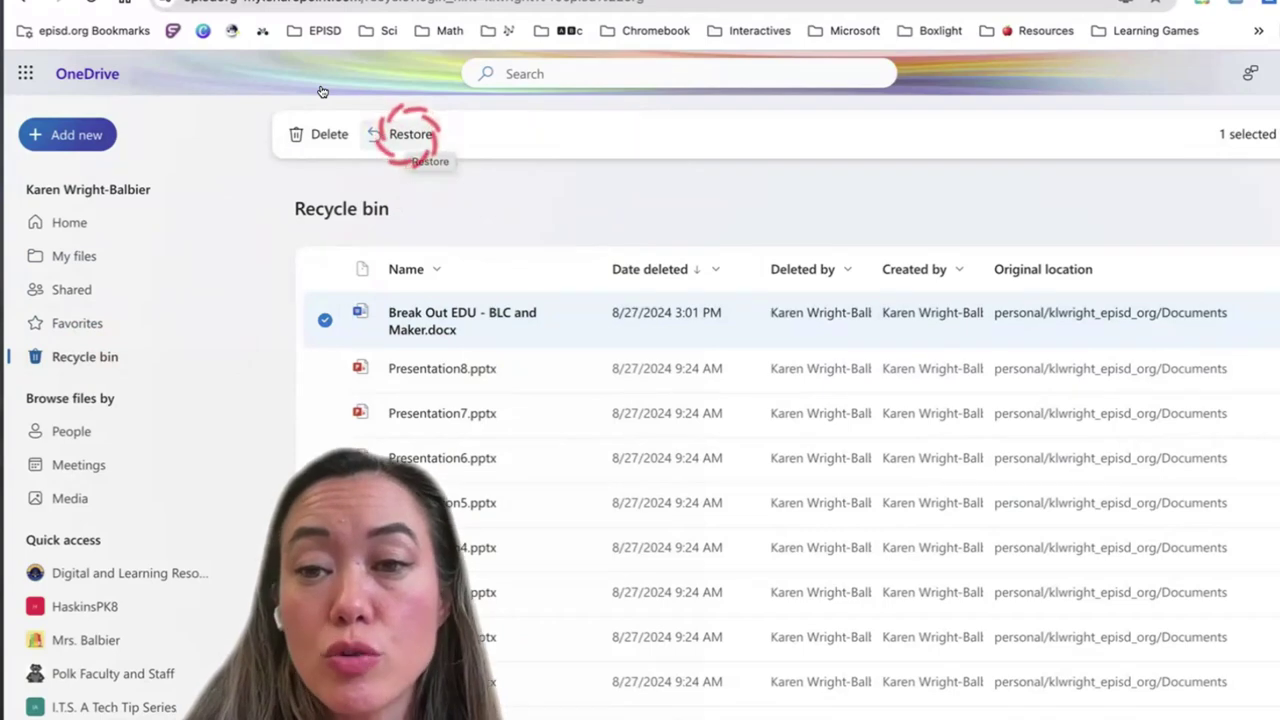
click(410, 134)
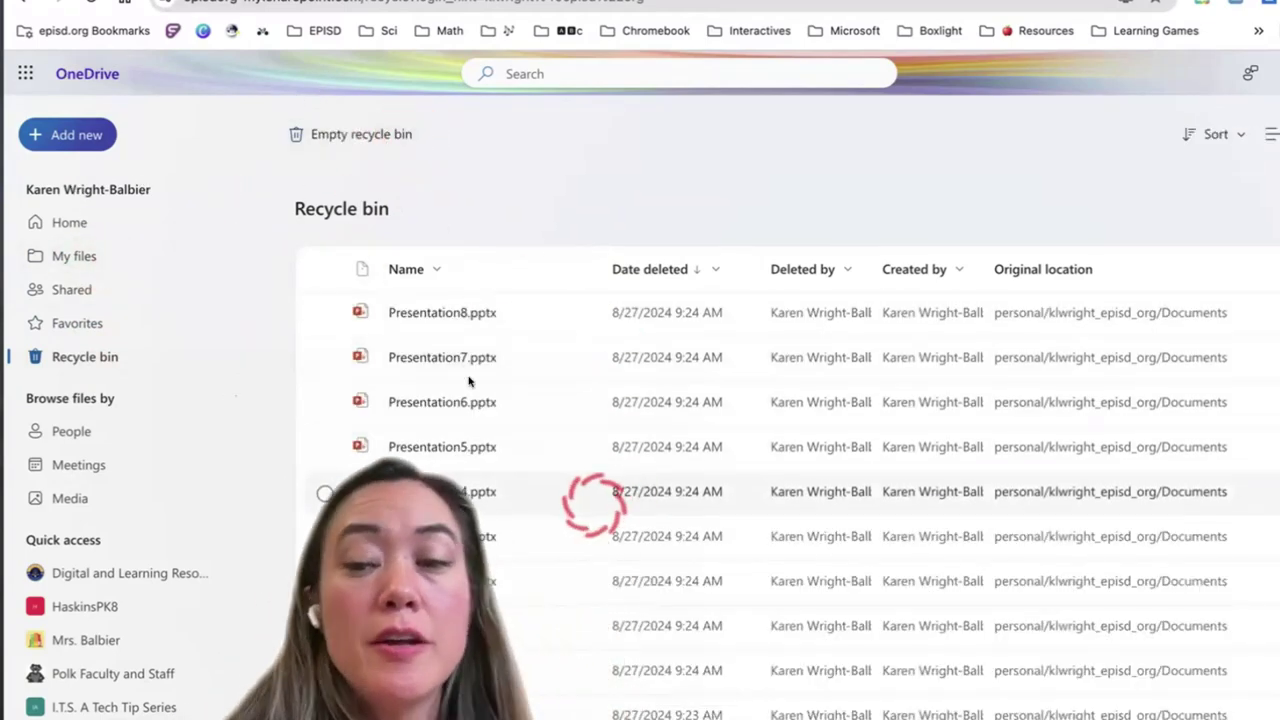
scroll(469, 380, down, 10)
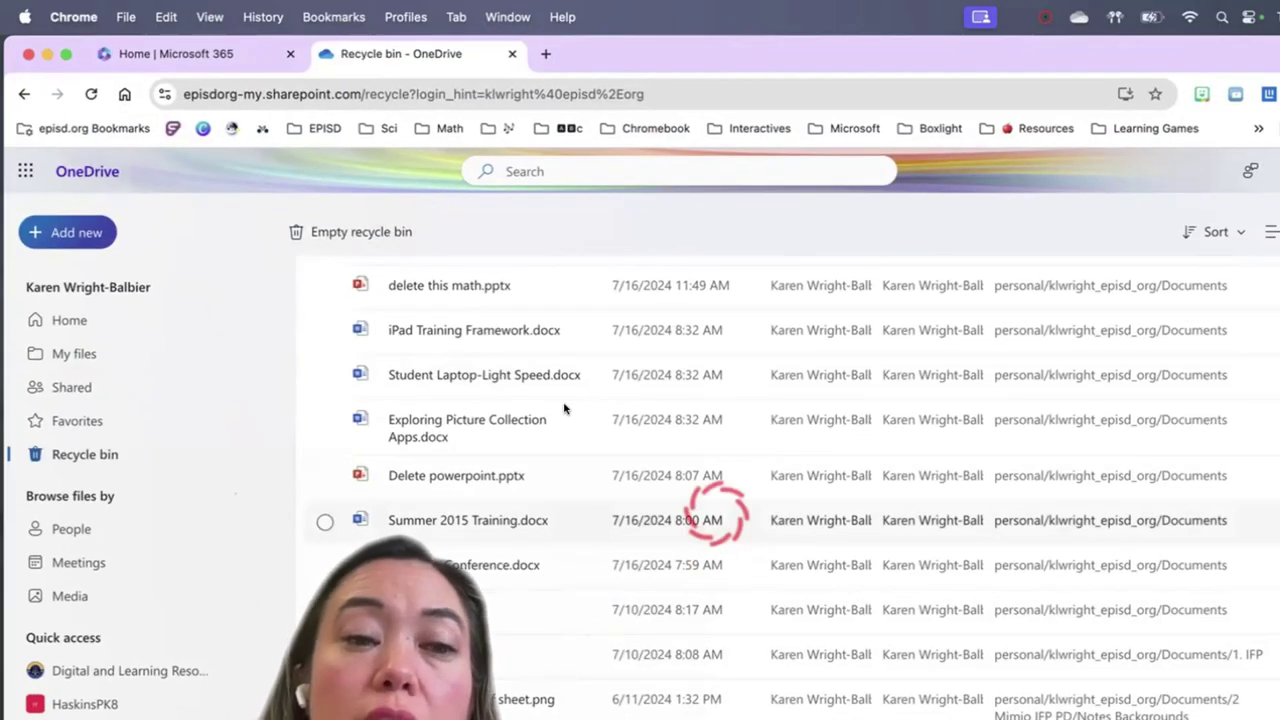
scroll(564, 408, up, 10)
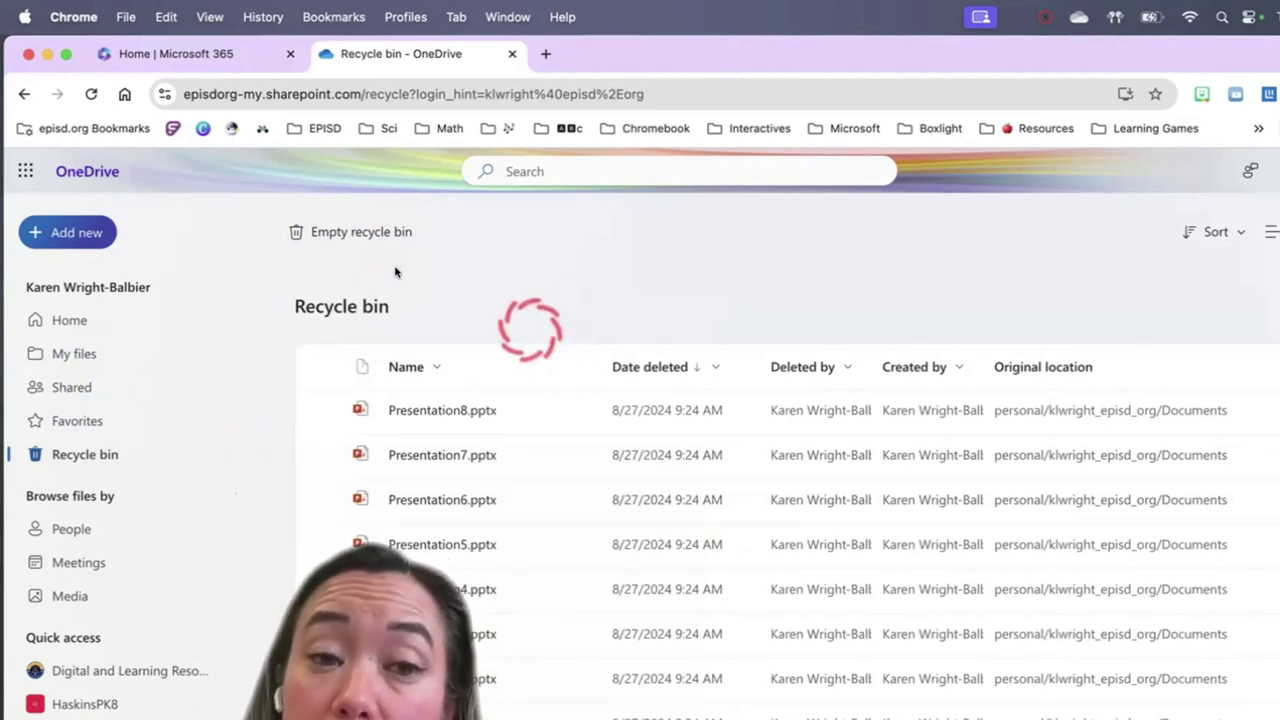
Permanently delete Presentation8, Presentation7 and Presentation6 from the Recycle bin
click(325, 411)
click(325, 455)
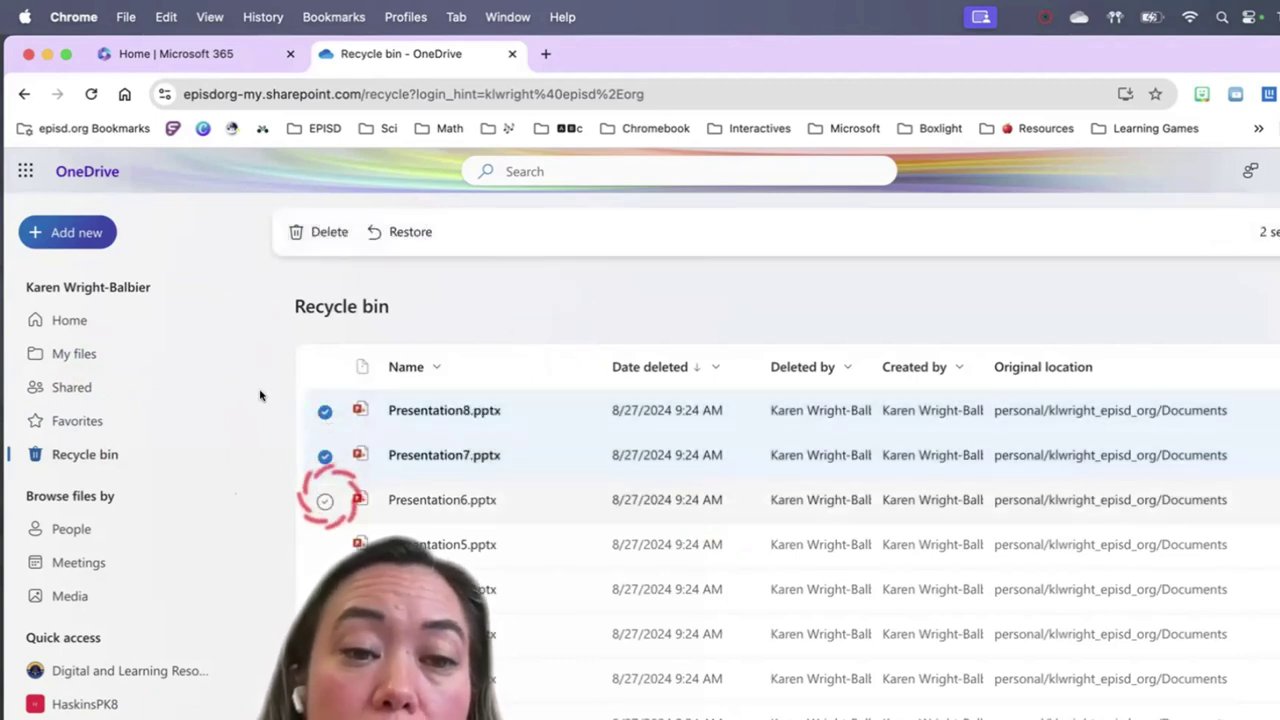
click(325, 500)
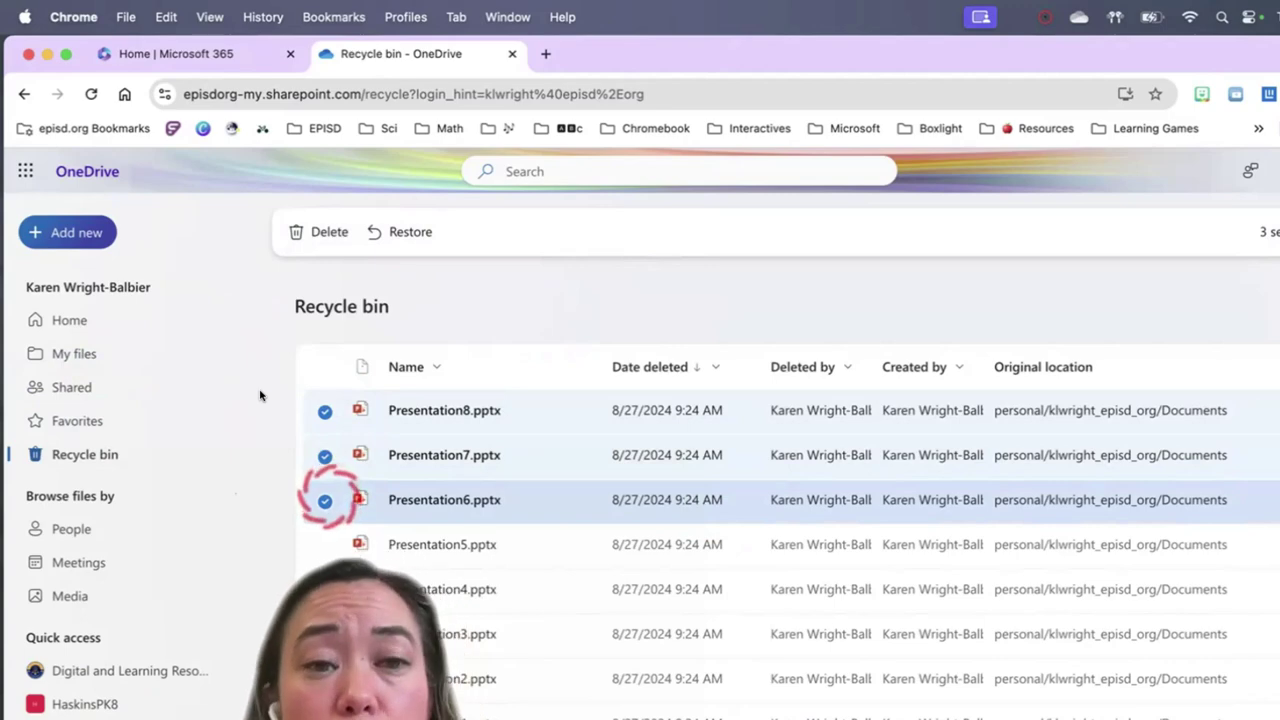
click(318, 232)
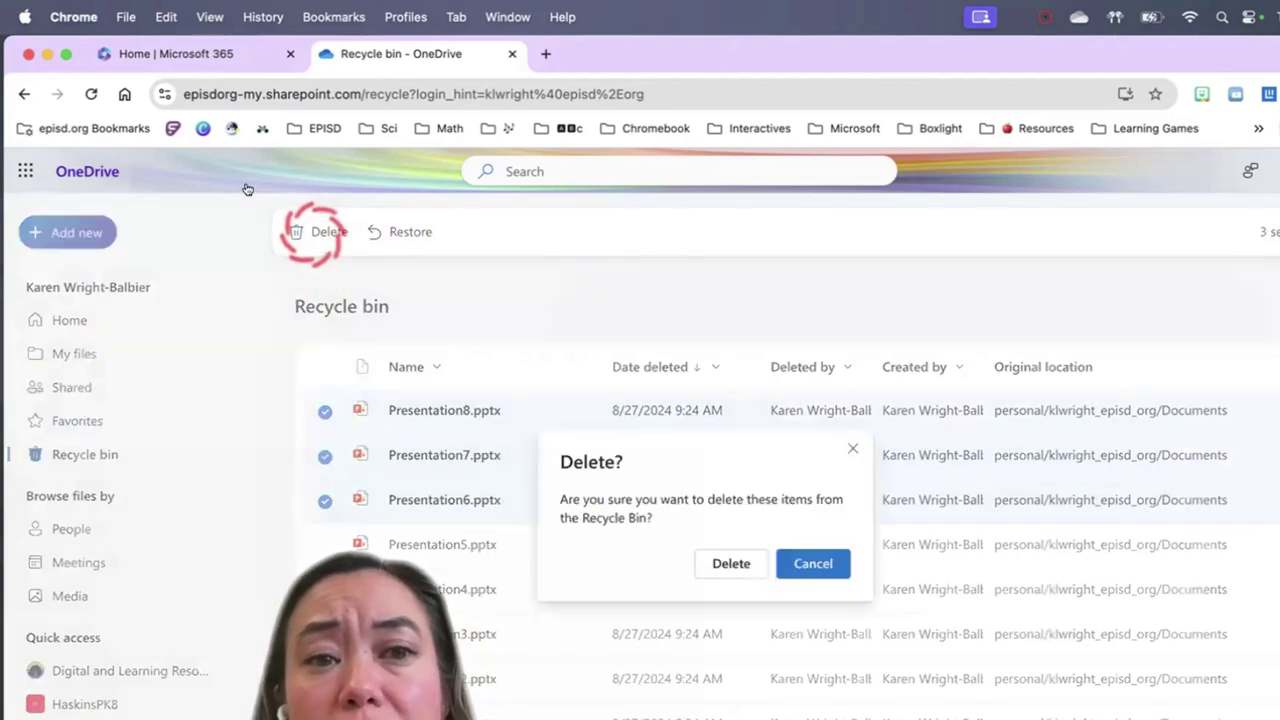
click(731, 563)
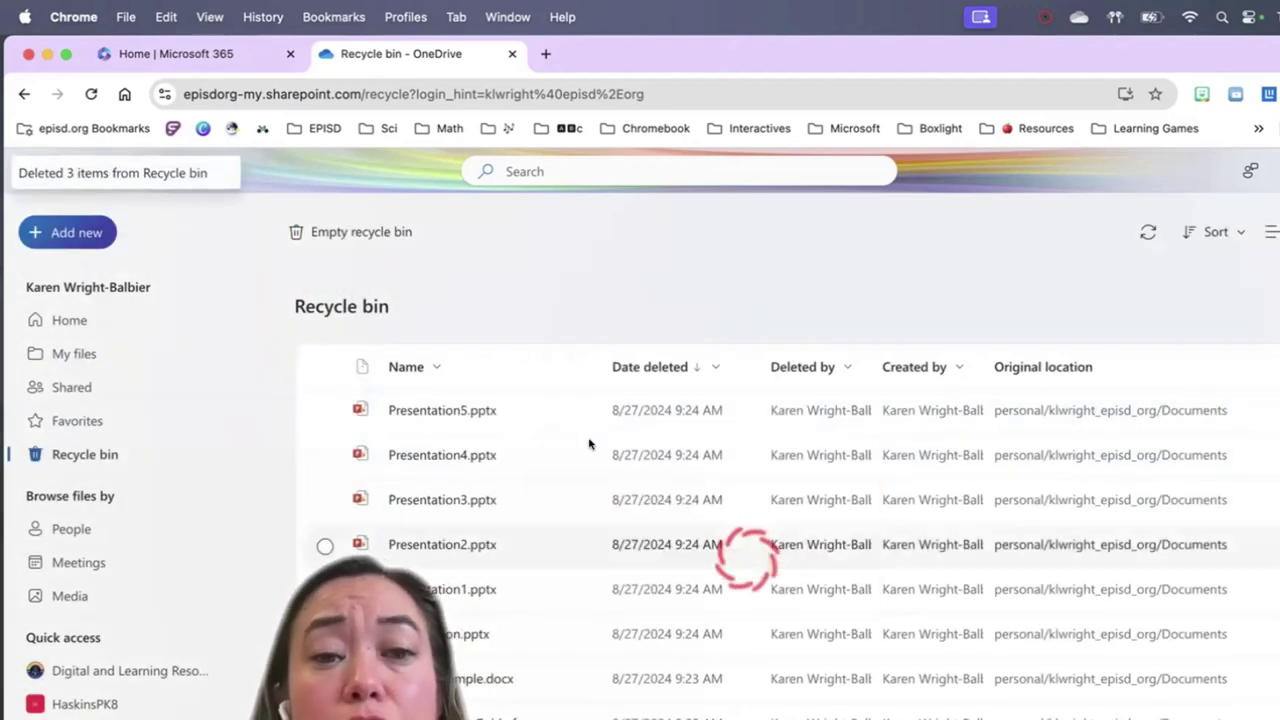
Permanently delete Presentation5 and Presentation4, then return to the Home page
click(325, 412)
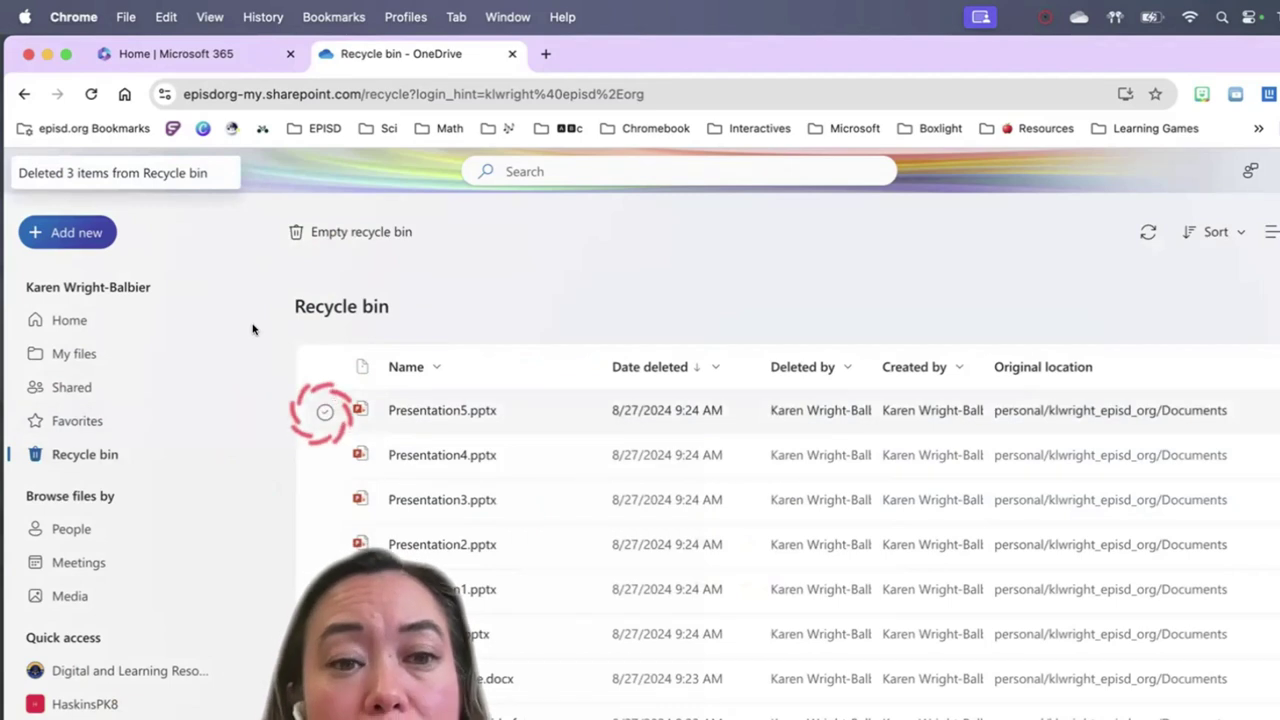
click(325, 457)
click(322, 232)
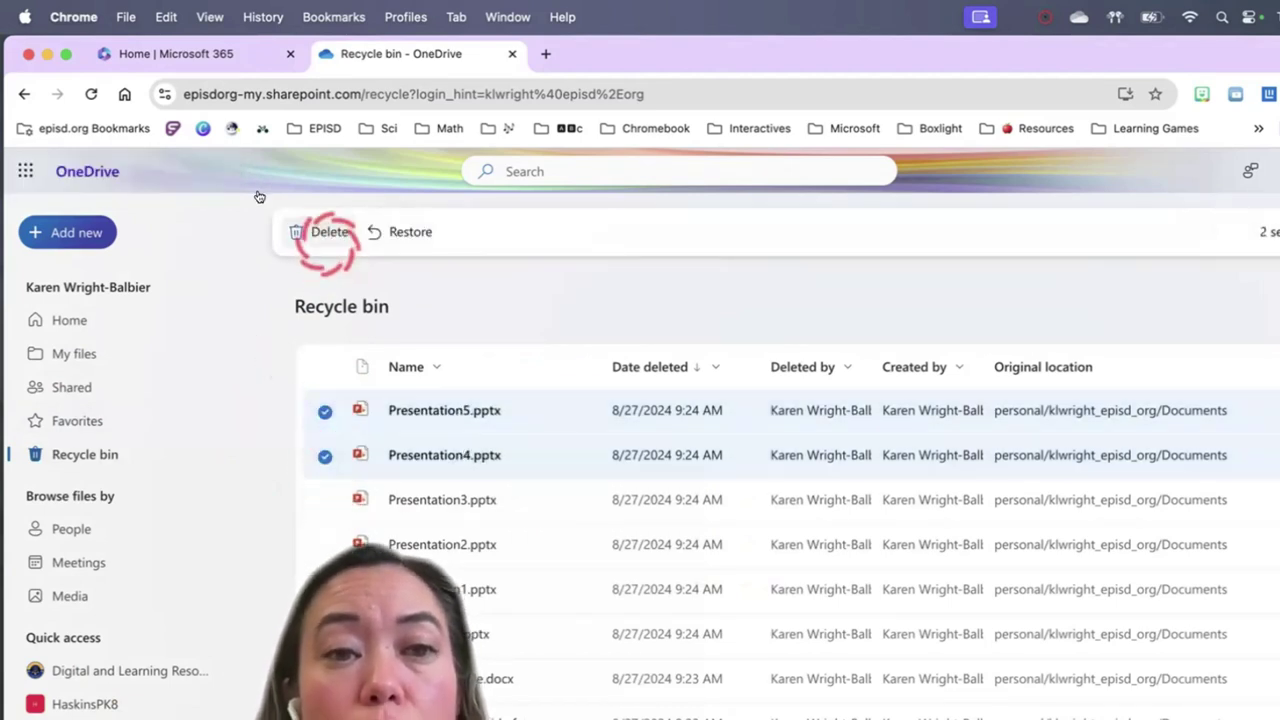
click(667, 482)
click(731, 563)
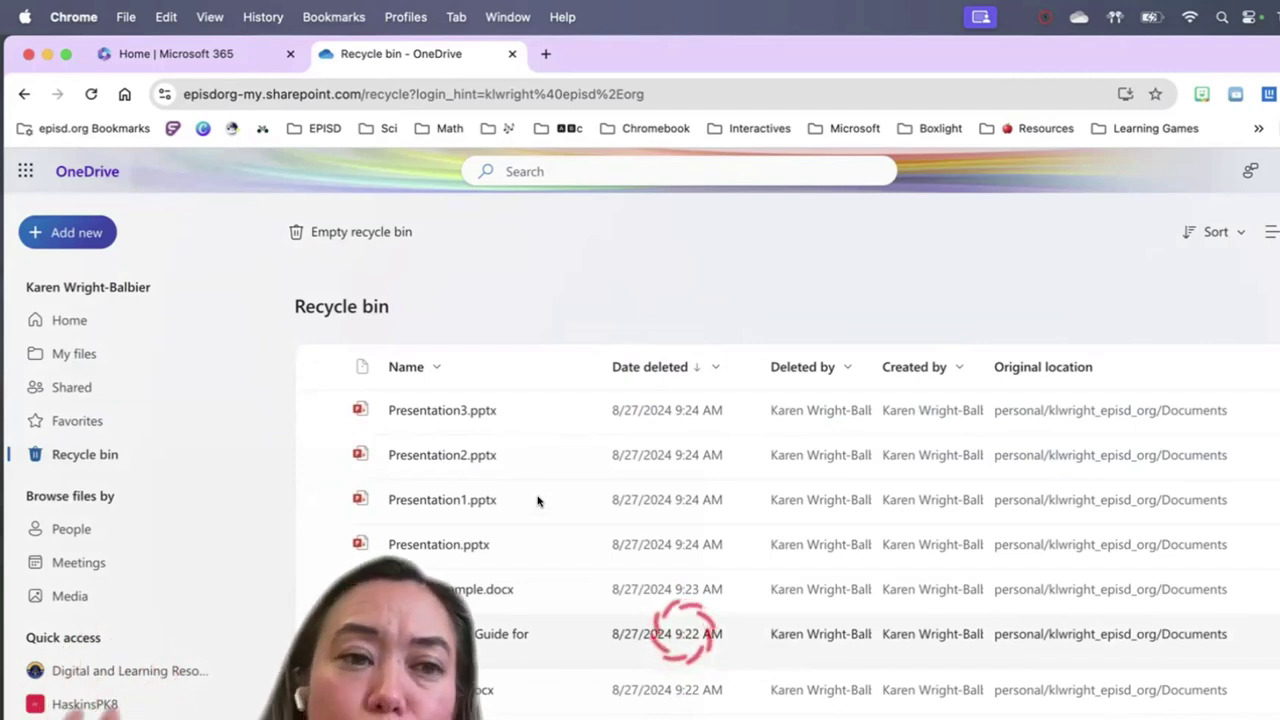
click(69, 320)
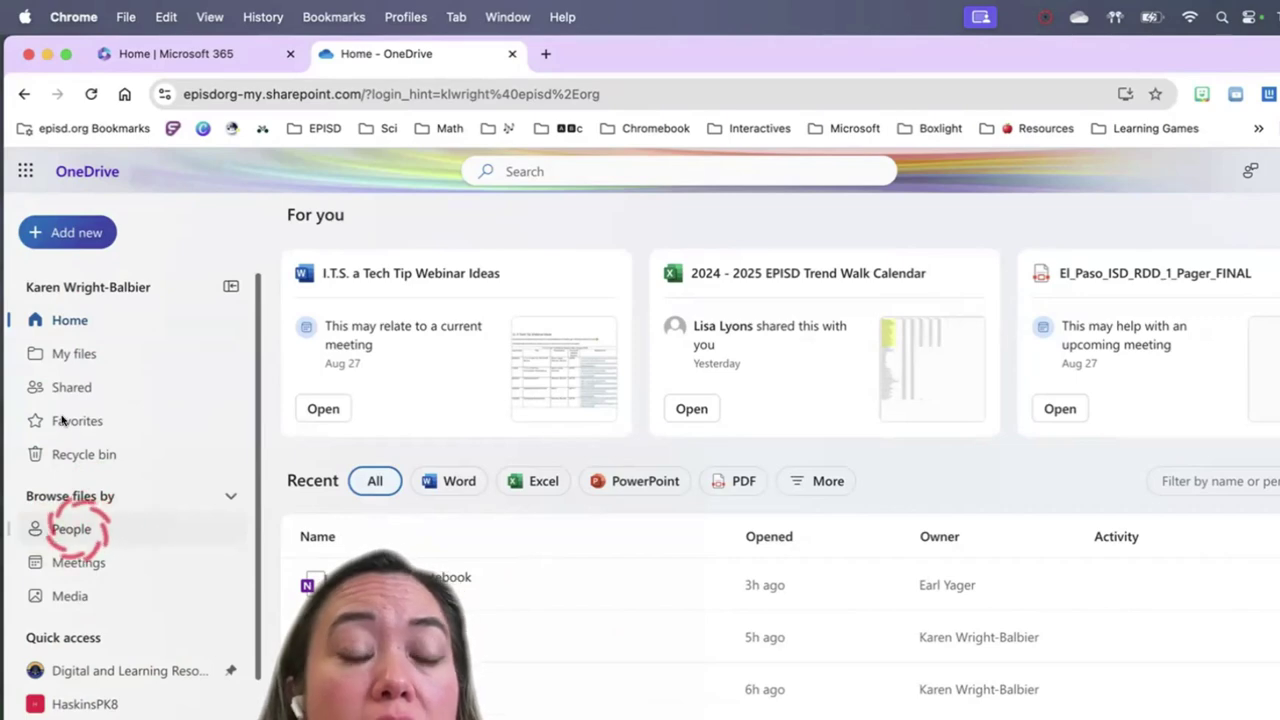
Browse files by People, pin and unpin a colleague, then open the Meetings list
click(71, 529)
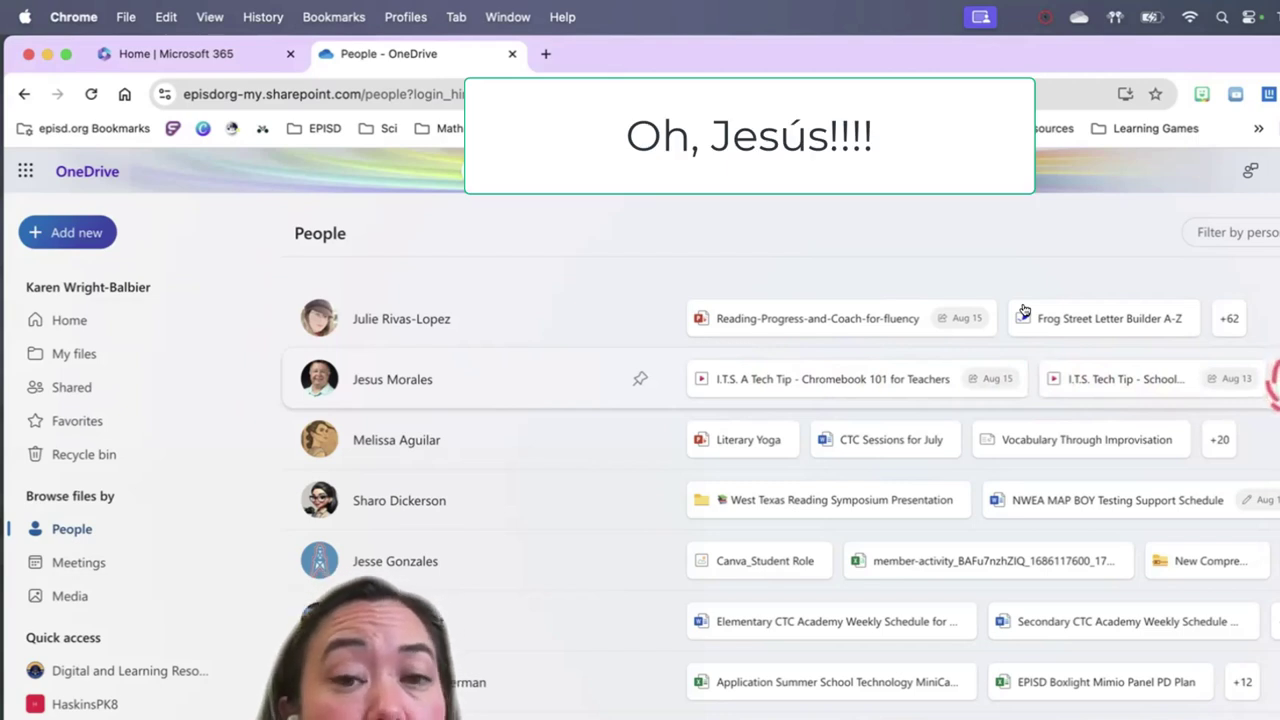
click(640, 379)
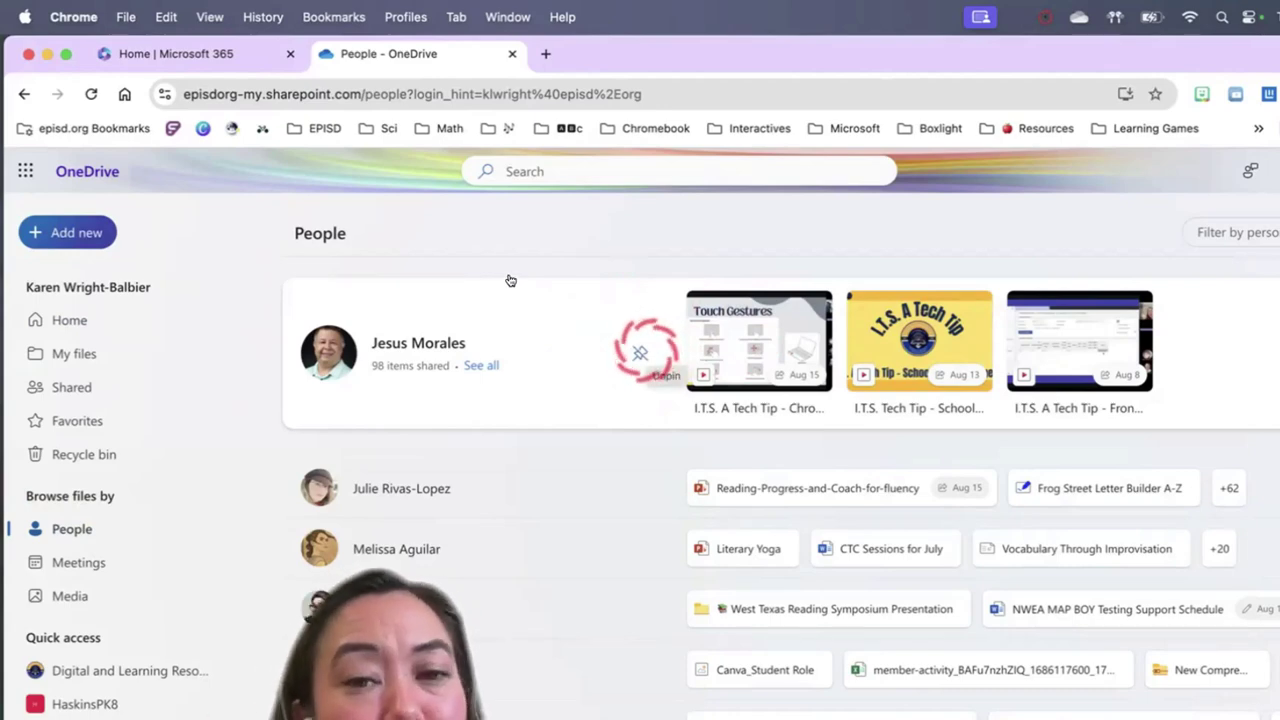
click(640, 352)
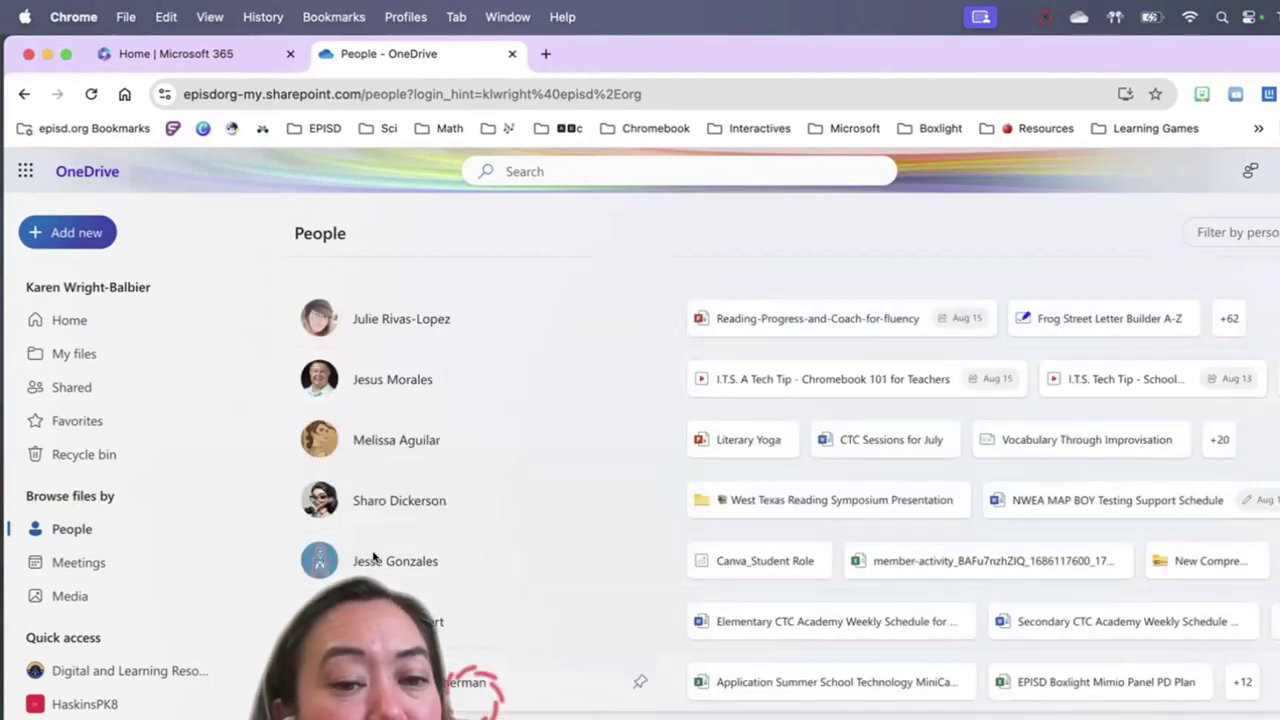
scroll(372, 557, down, 5)
scroll(372, 557, up, 5)
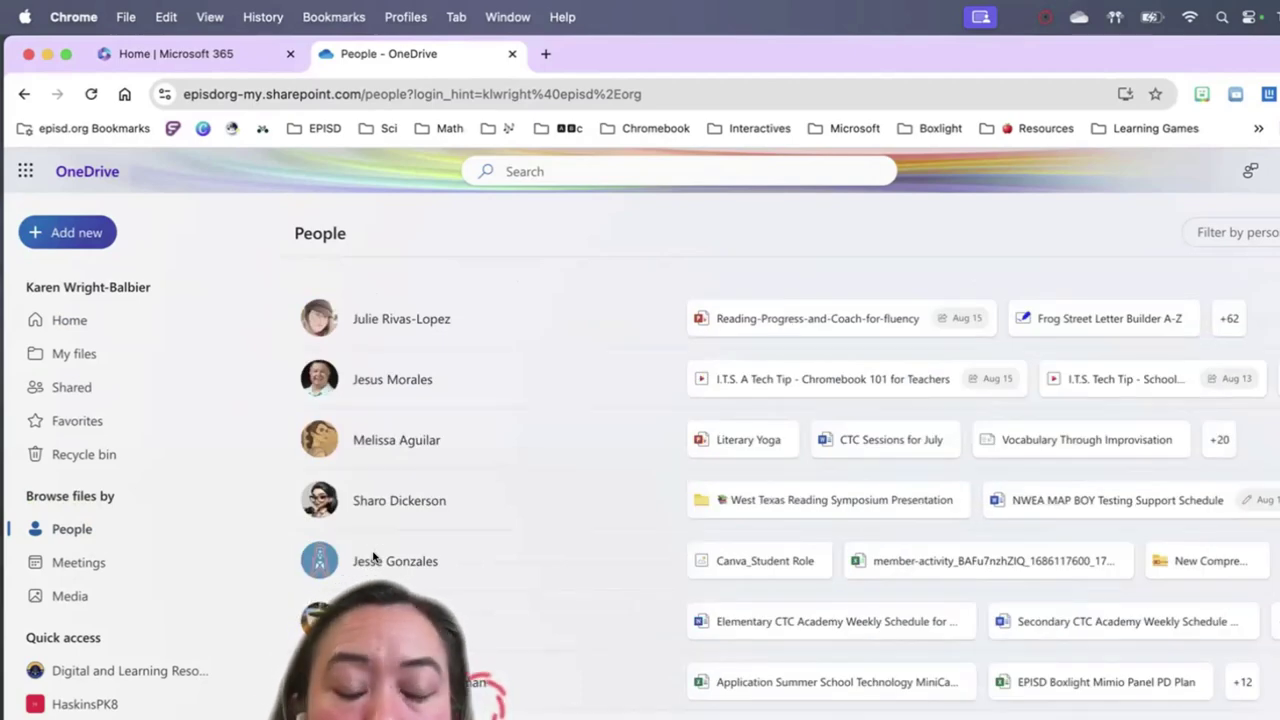
click(80, 563)
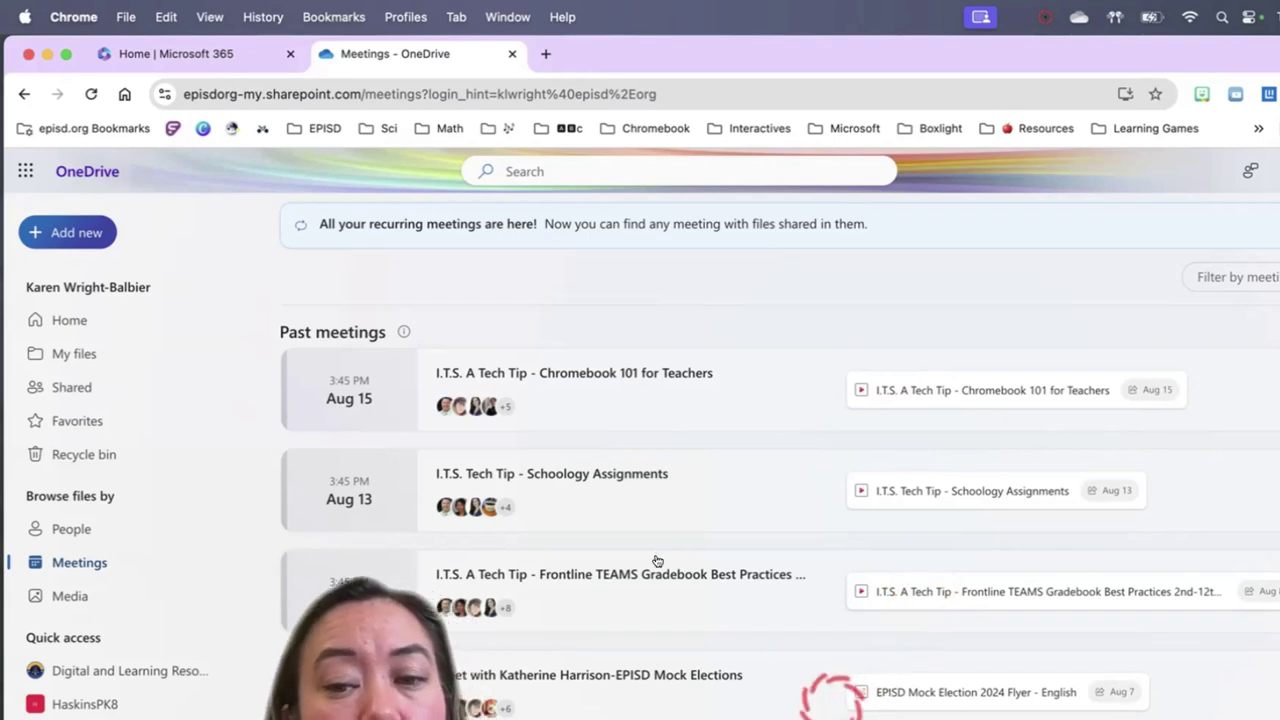
scroll(657, 561, down, 3)
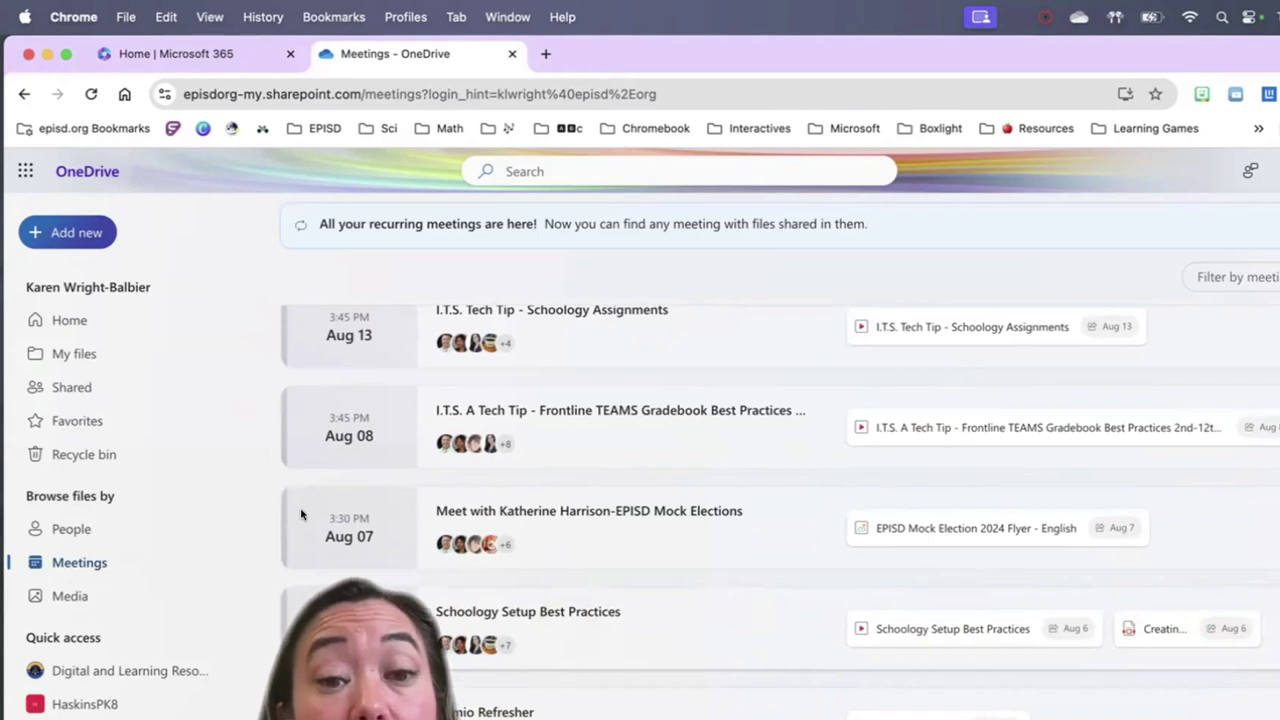
scroll(299, 510, up, 3)
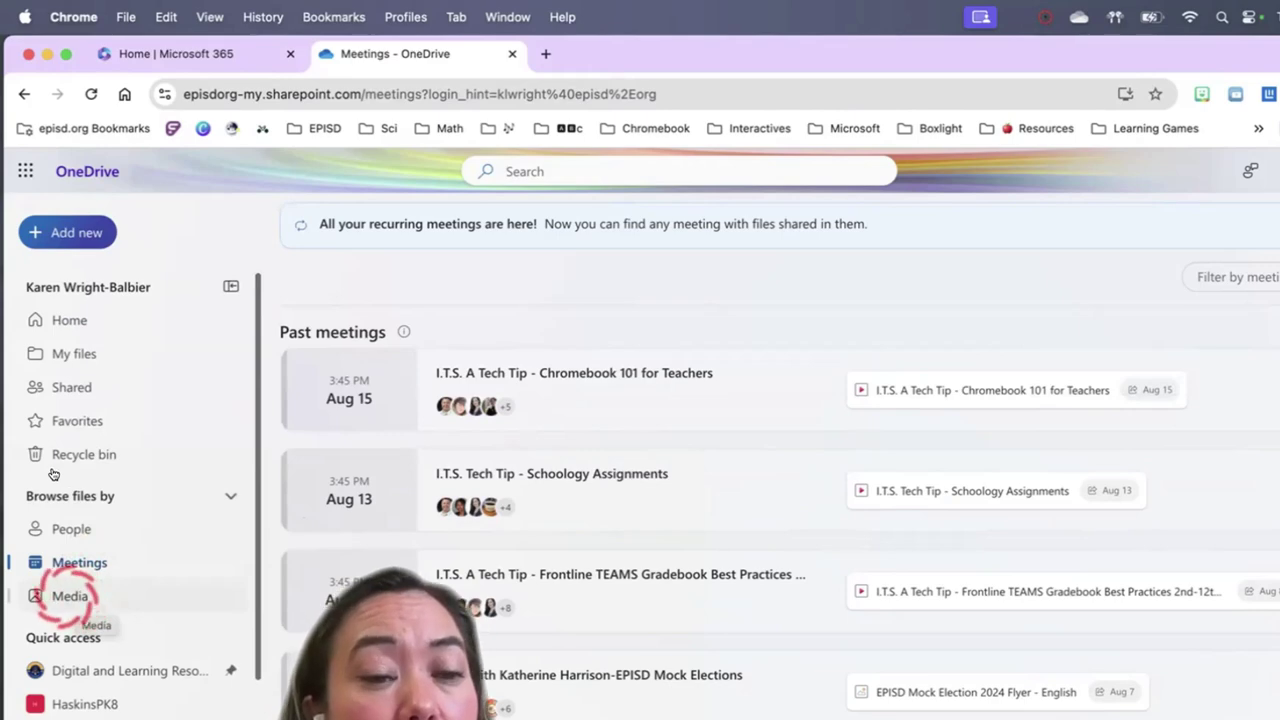
Open Media and scroll through the All Photos grid grouped by date
click(70, 597)
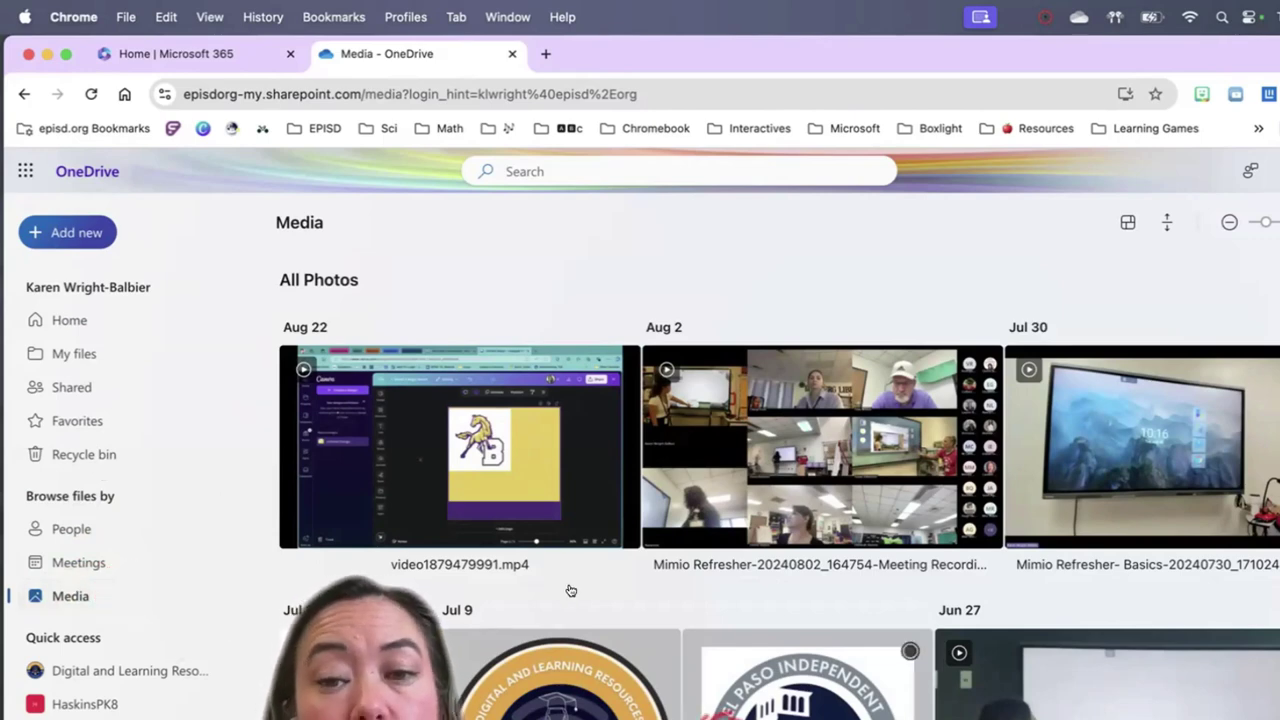
scroll(570, 591, down, 10)
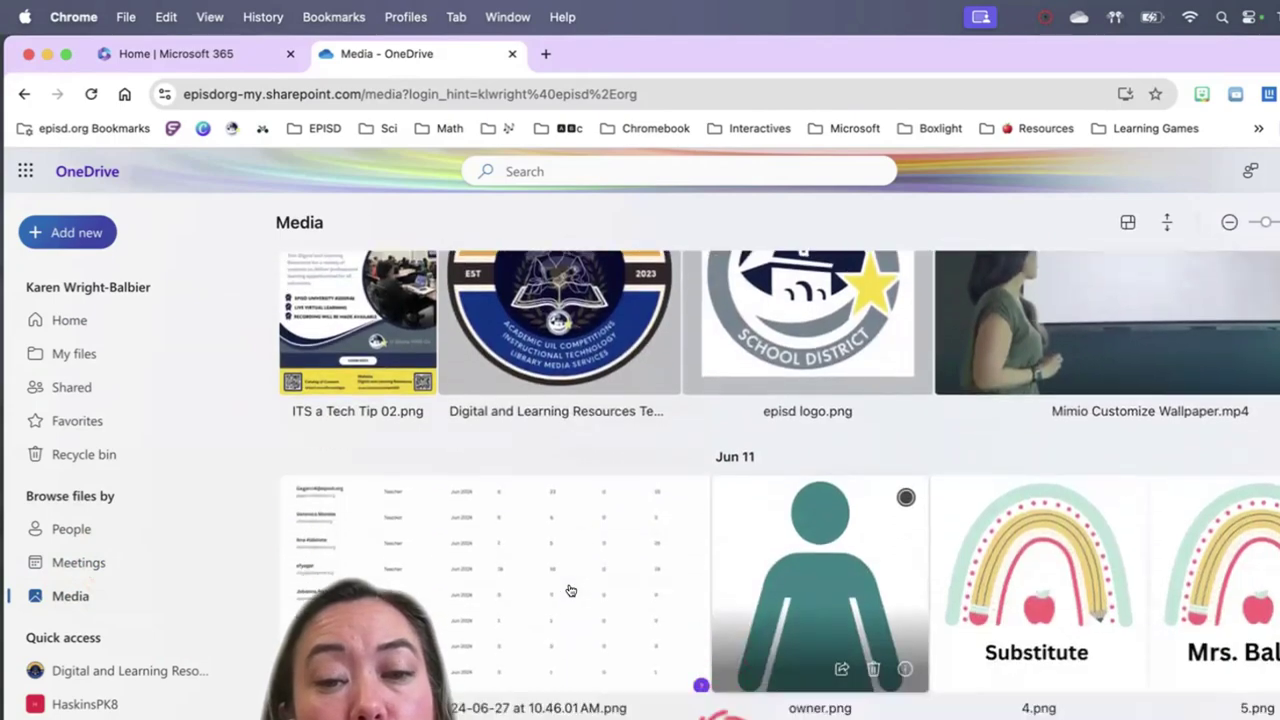
scroll(570, 591, down, 10)
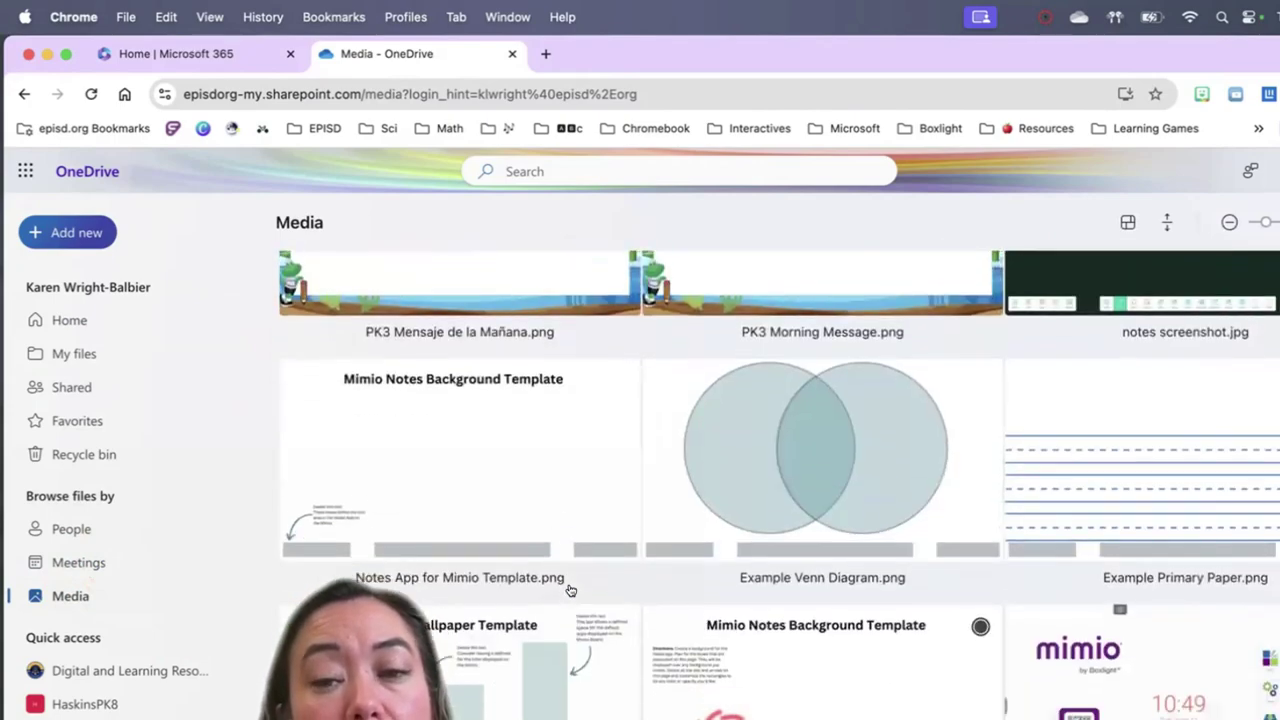
scroll(570, 591, down, 5)
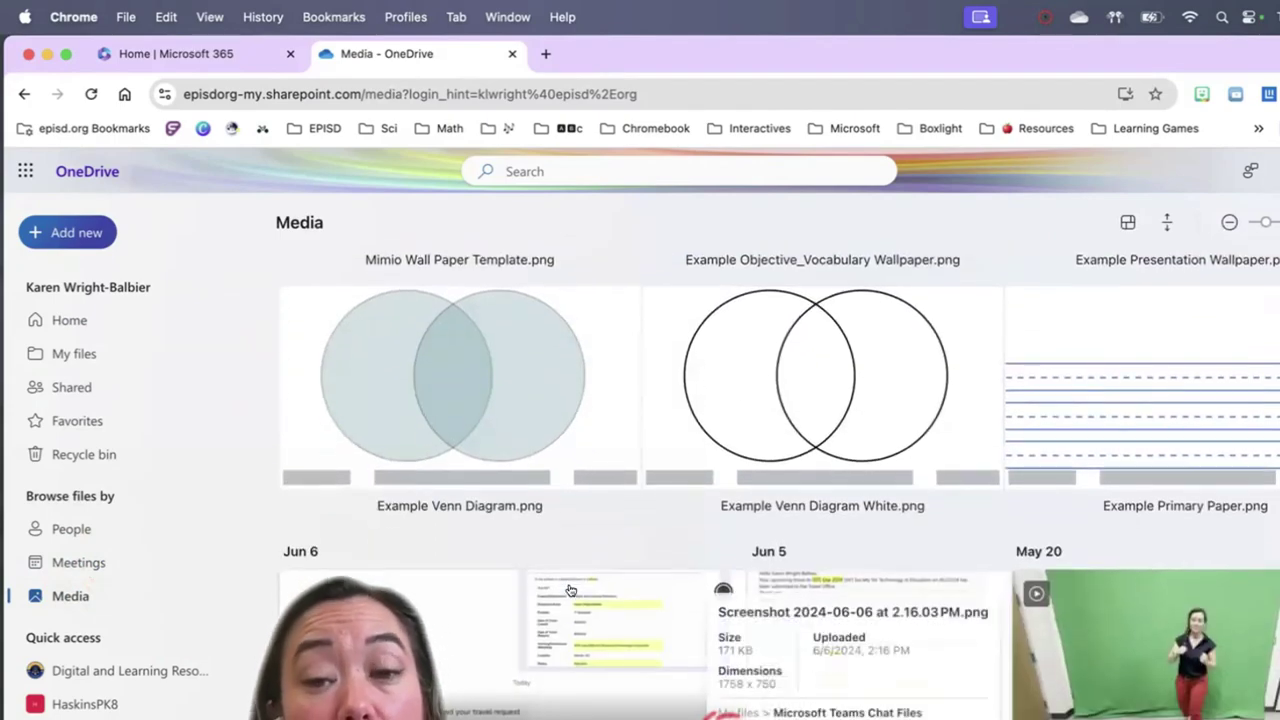
scroll(570, 591, up, 20)
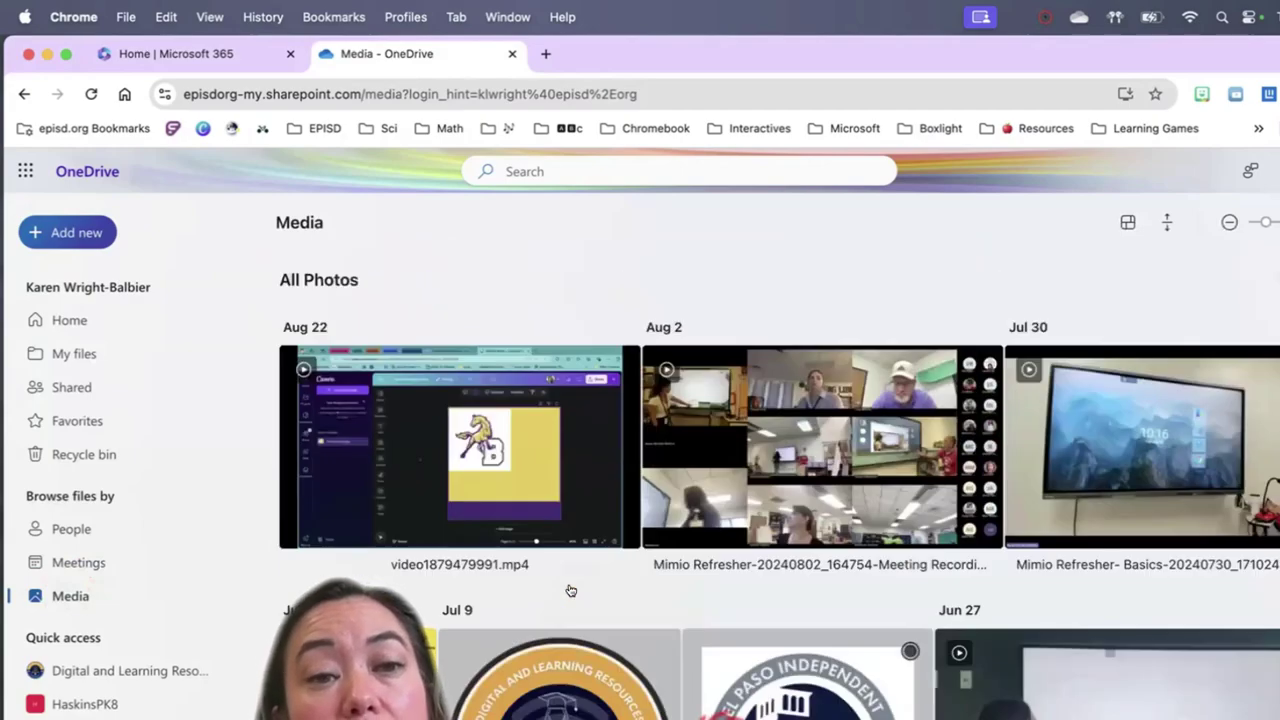
click(75, 355)
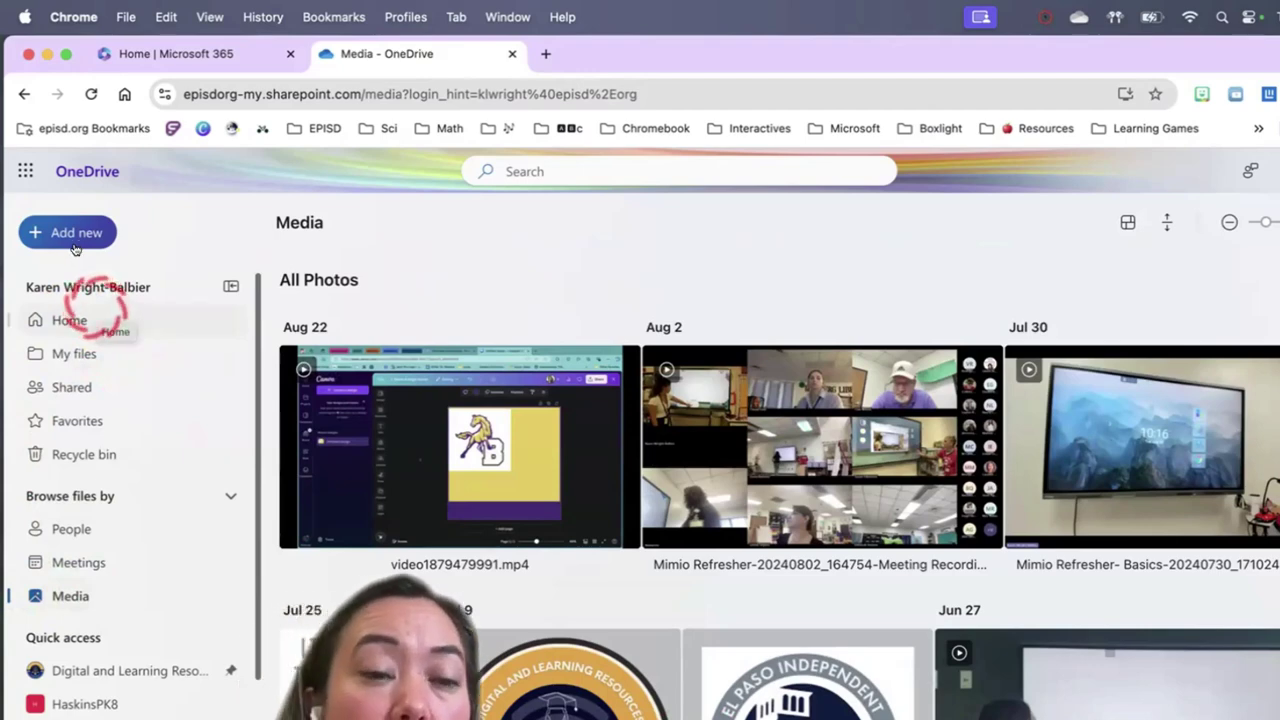
Switch between Home and My files, ending on My files with the 1. IFP folder
click(69, 320)
click(72, 353)
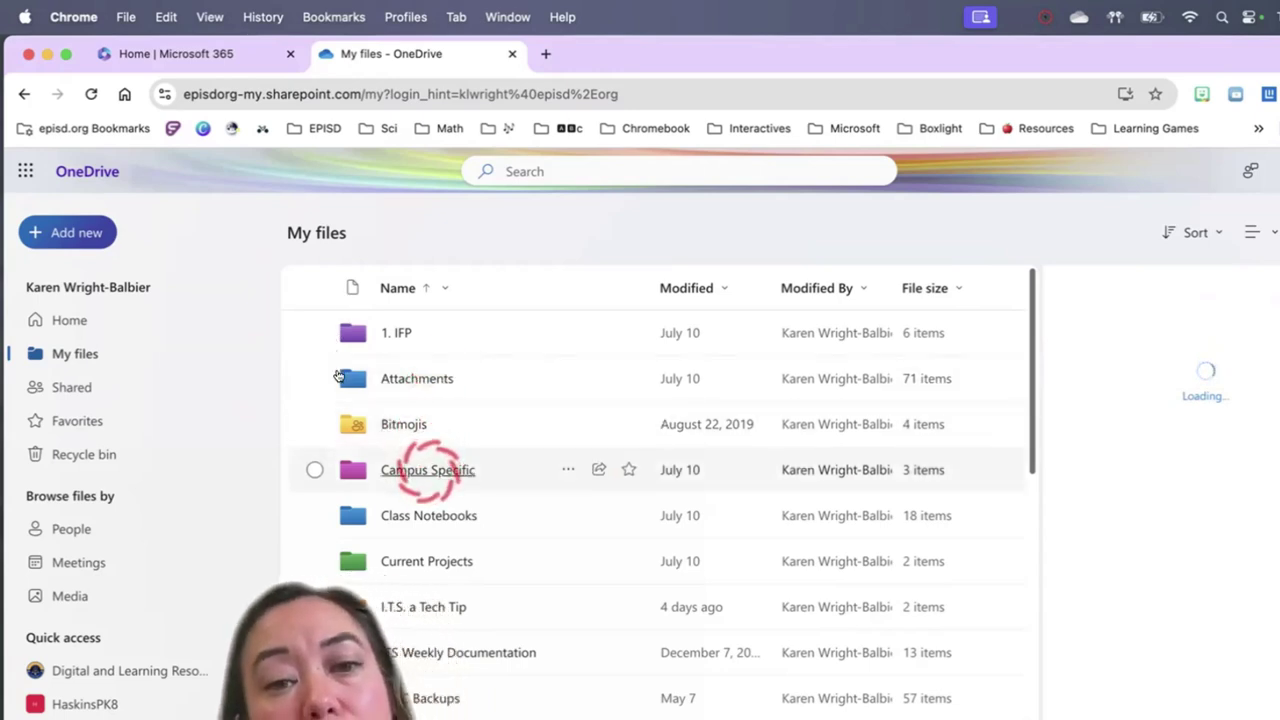
scroll(435, 540, down, 1)
scroll(440, 550, up, 1)
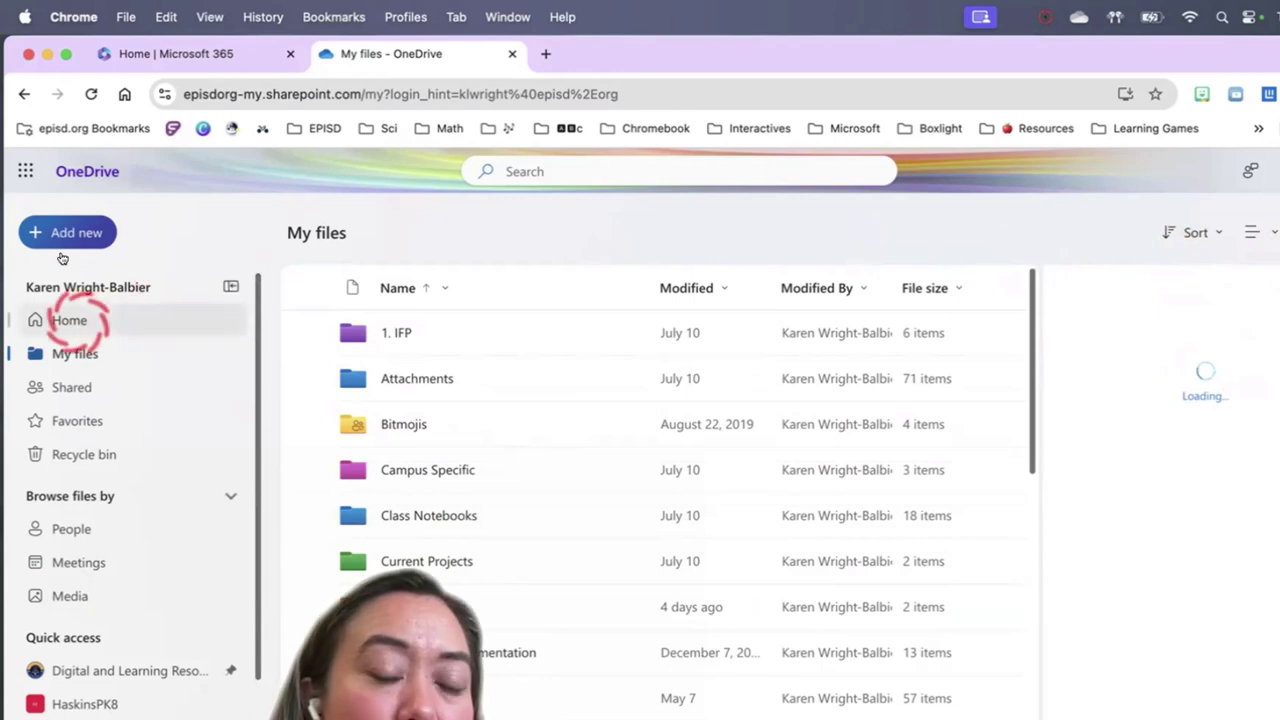
click(70, 320)
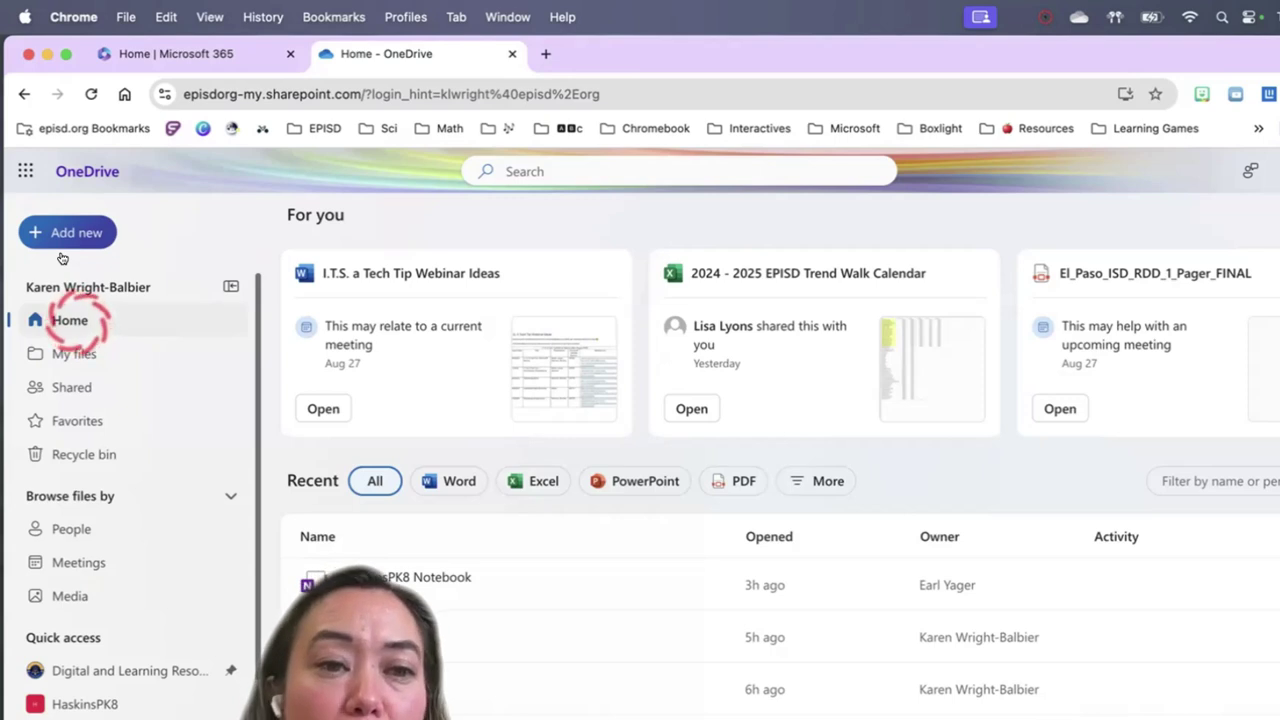
click(75, 353)
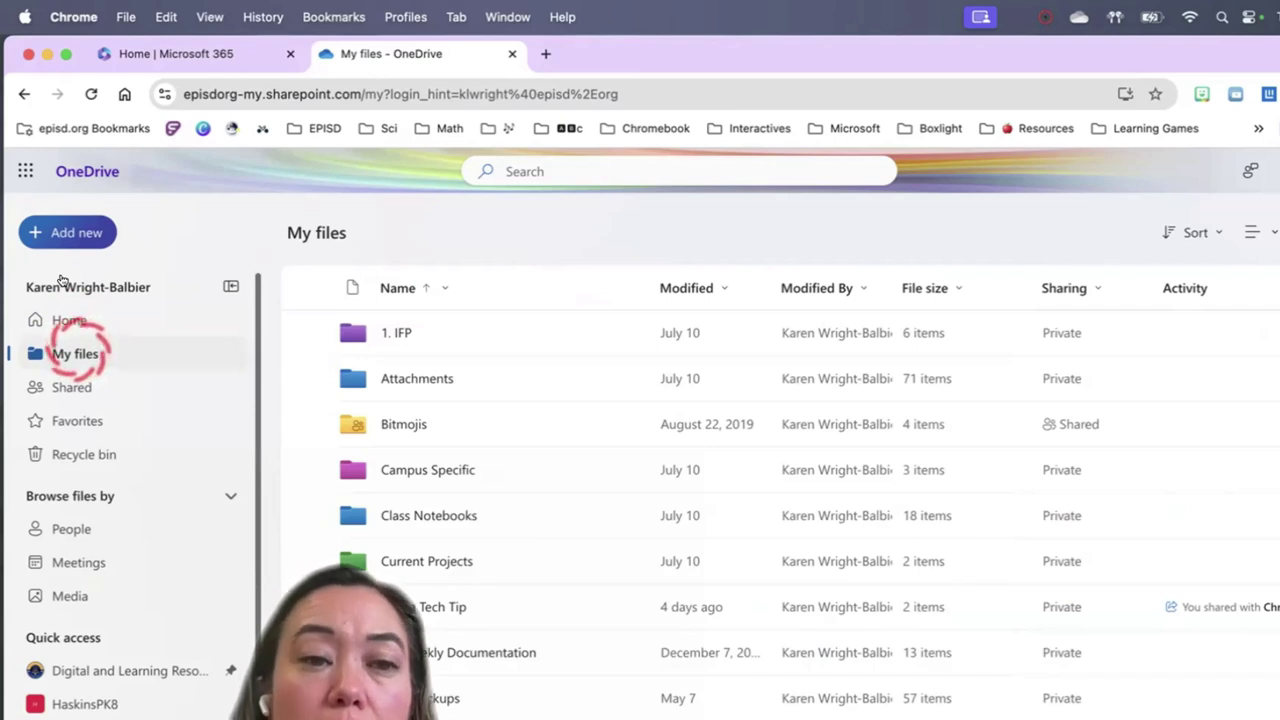
click(398, 334)
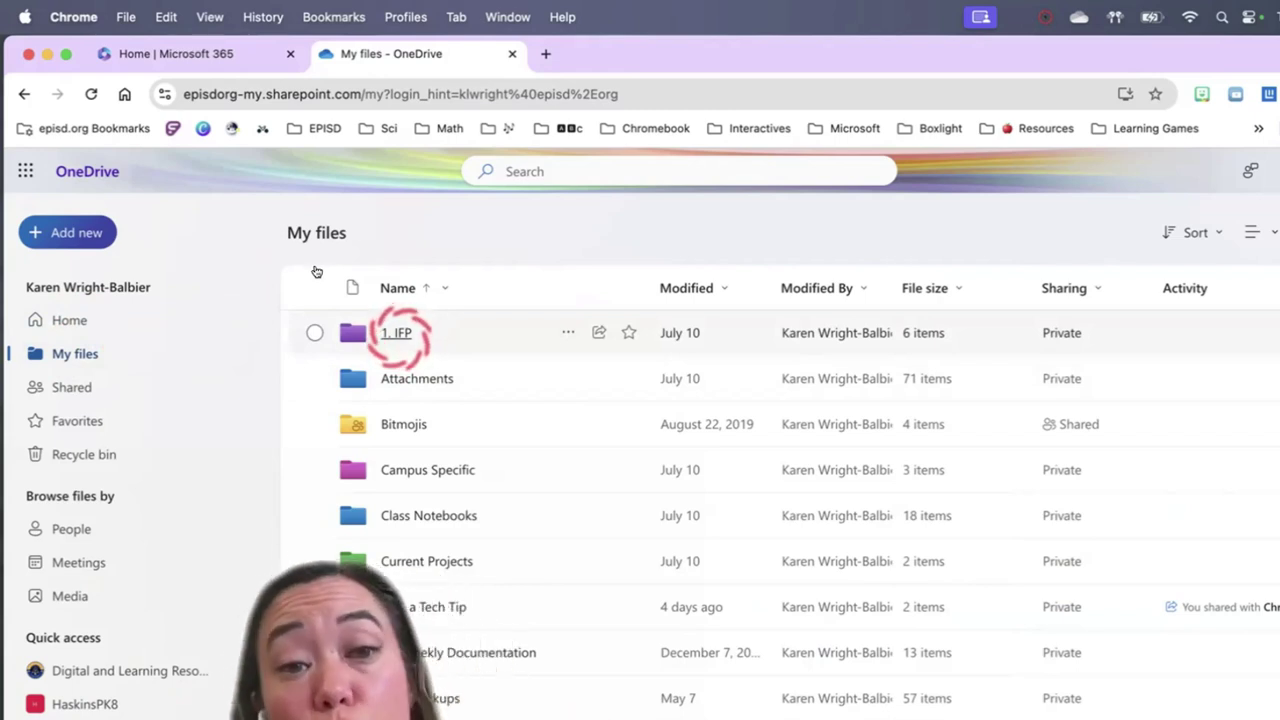
Open 1. IFP > 2 Mimio IFP PD > Amplify, preview Grade 2 Amplify Reader.pdf, then close the tab
click(396, 333)
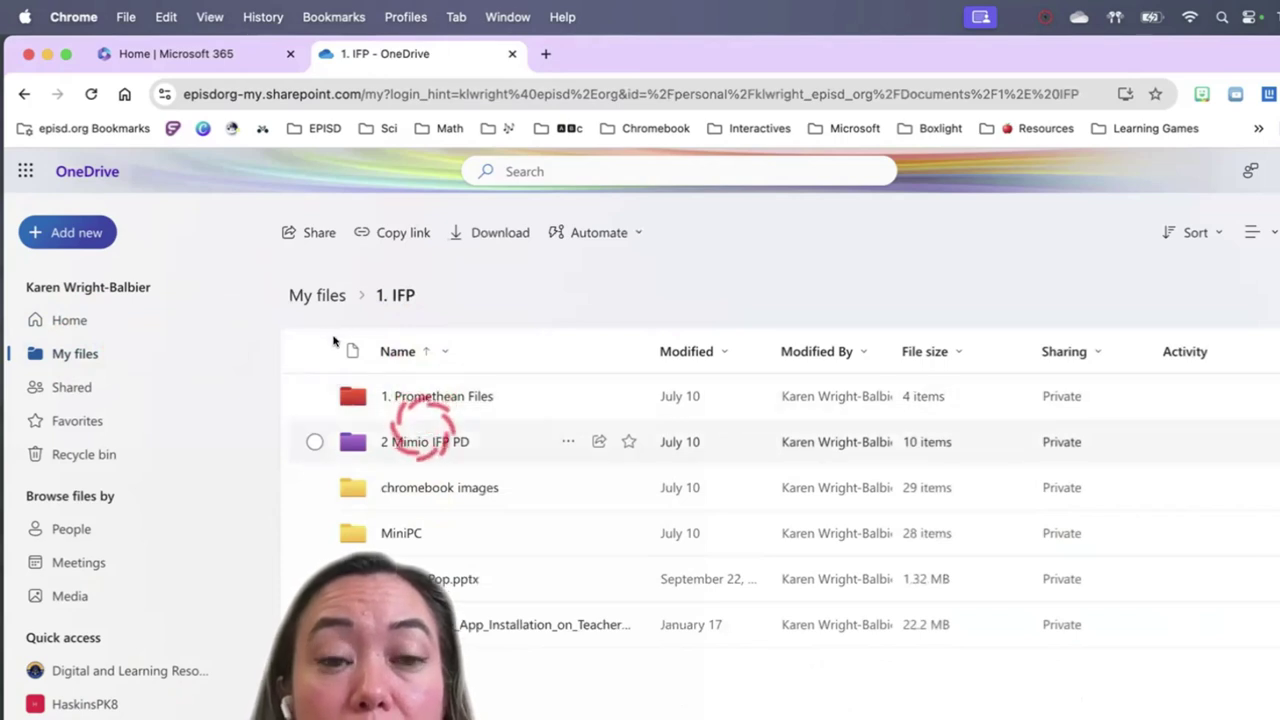
click(424, 442)
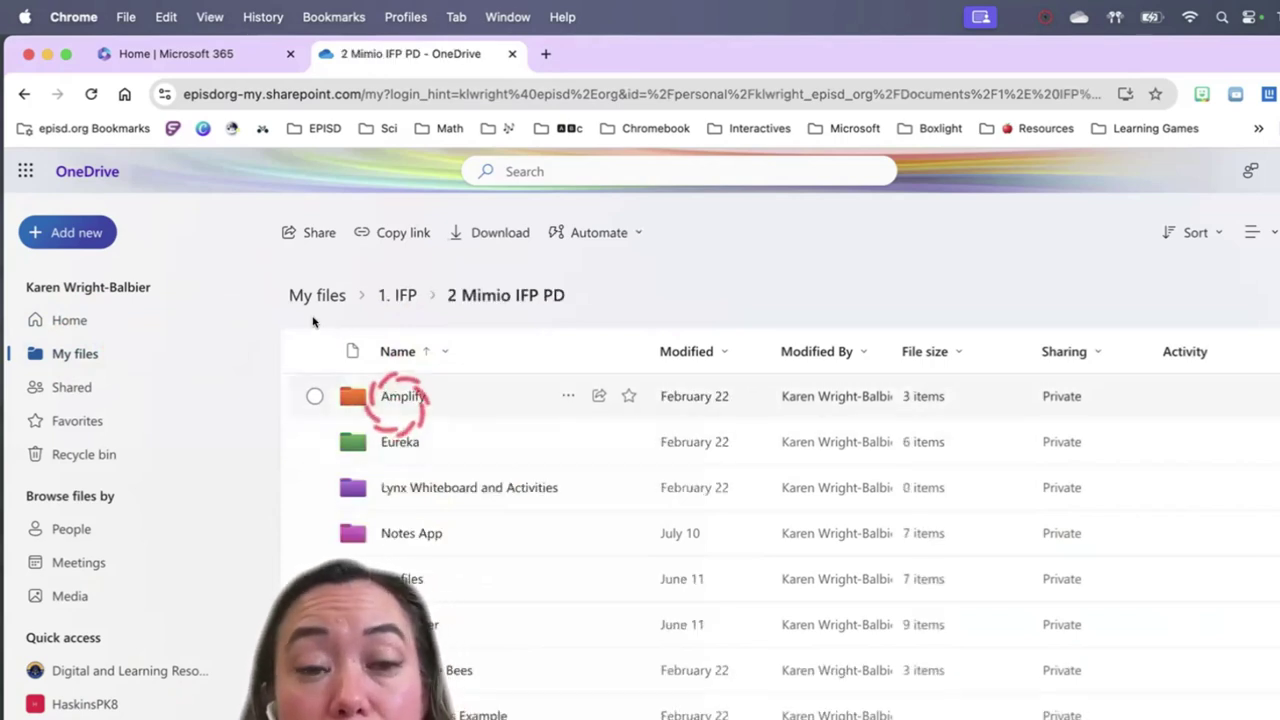
click(402, 408)
click(403, 398)
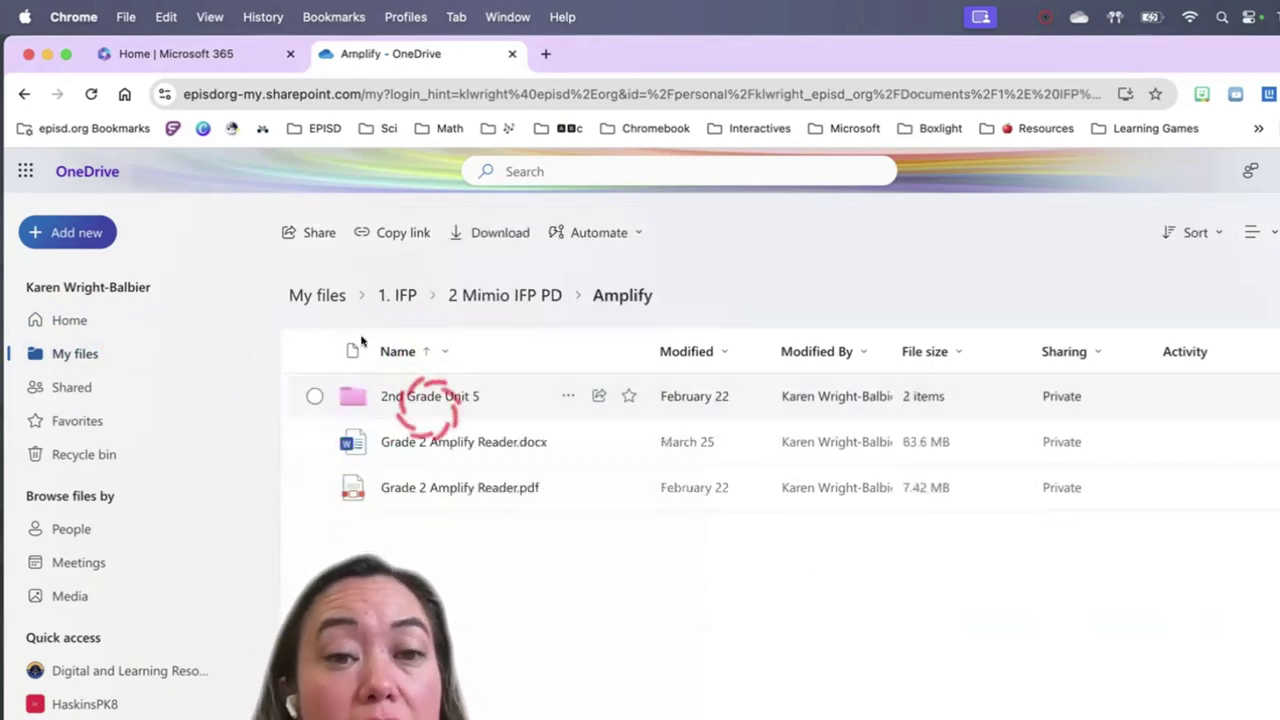
click(462, 488)
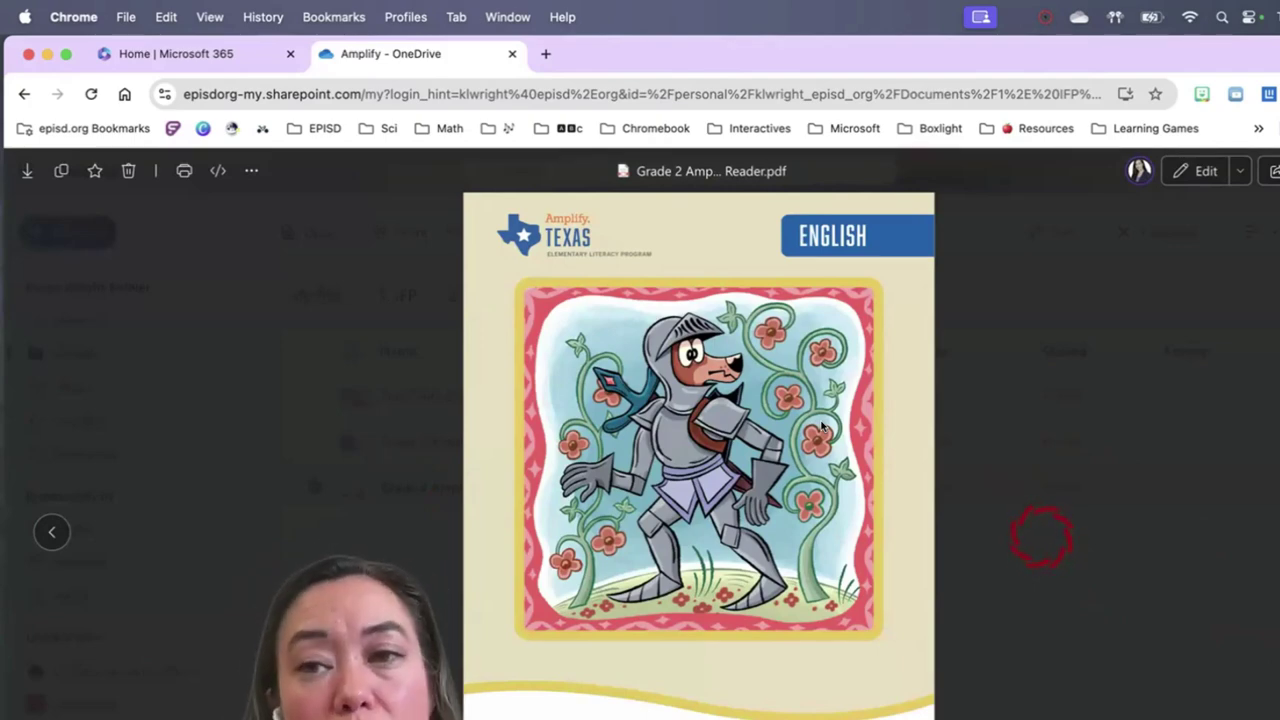
click(512, 53)
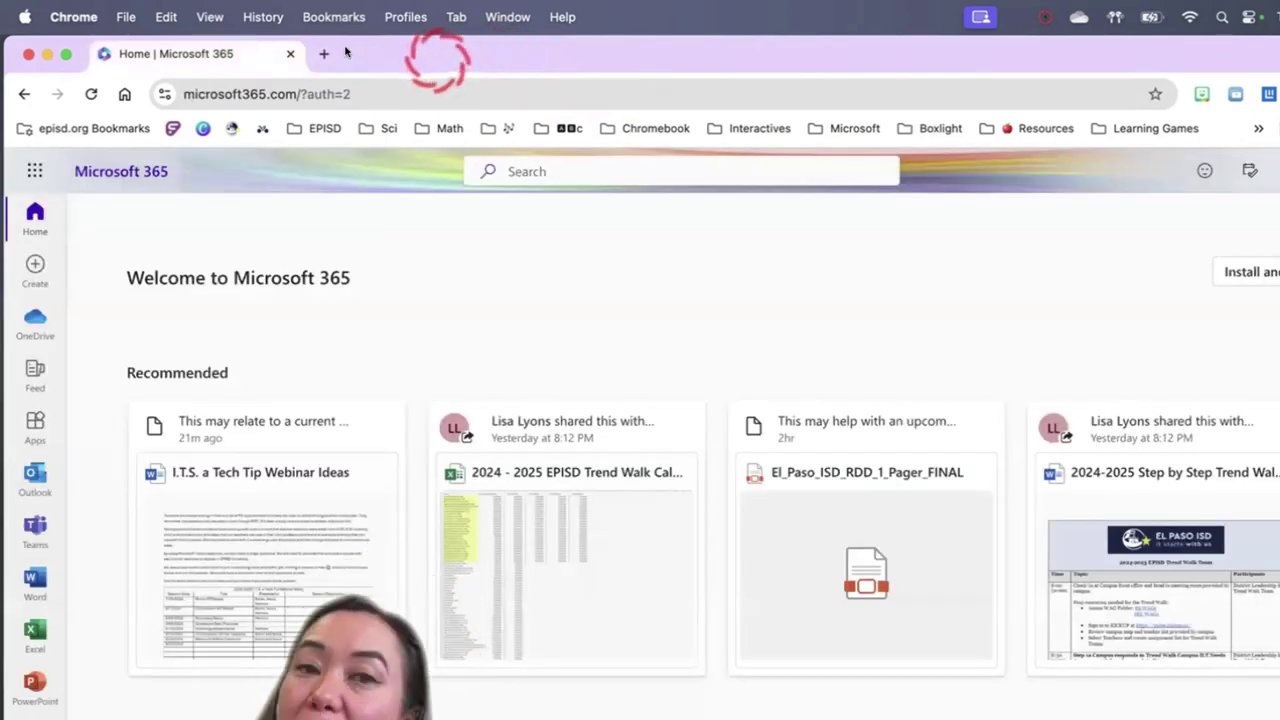
Go to the Canva website at canva.com
click(330, 92)
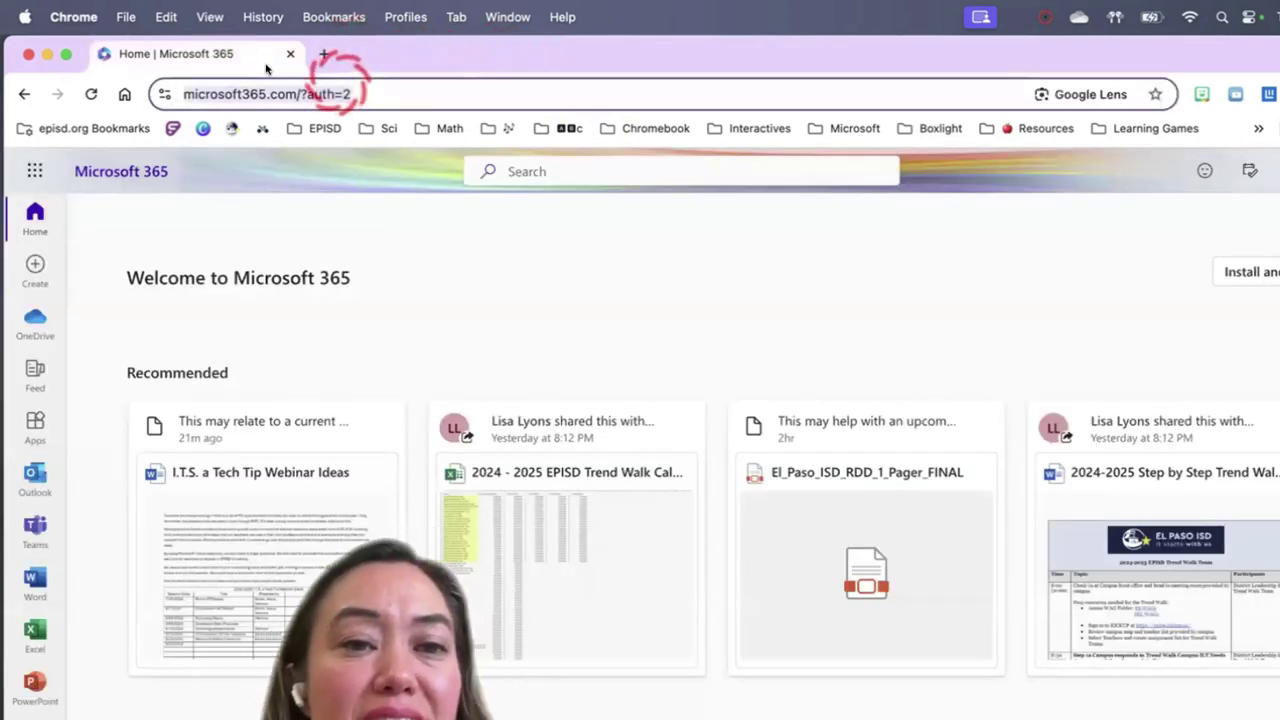
text(canva.com)
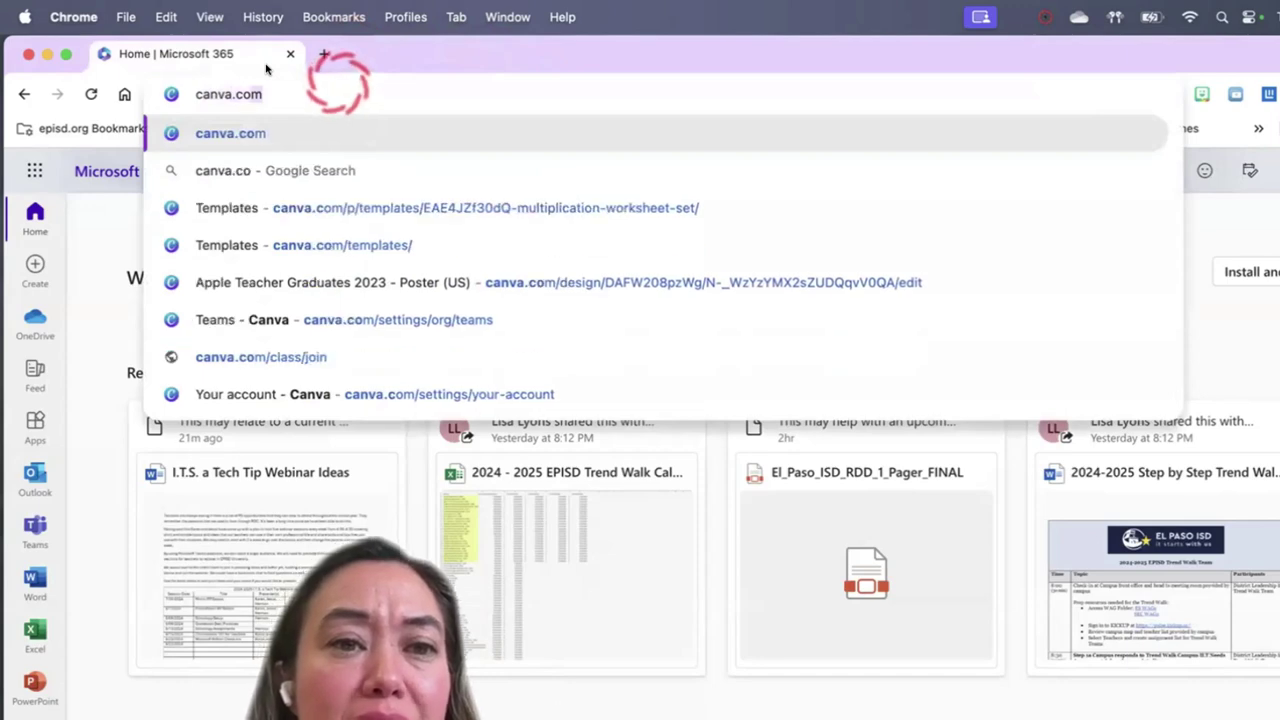
key(Return)
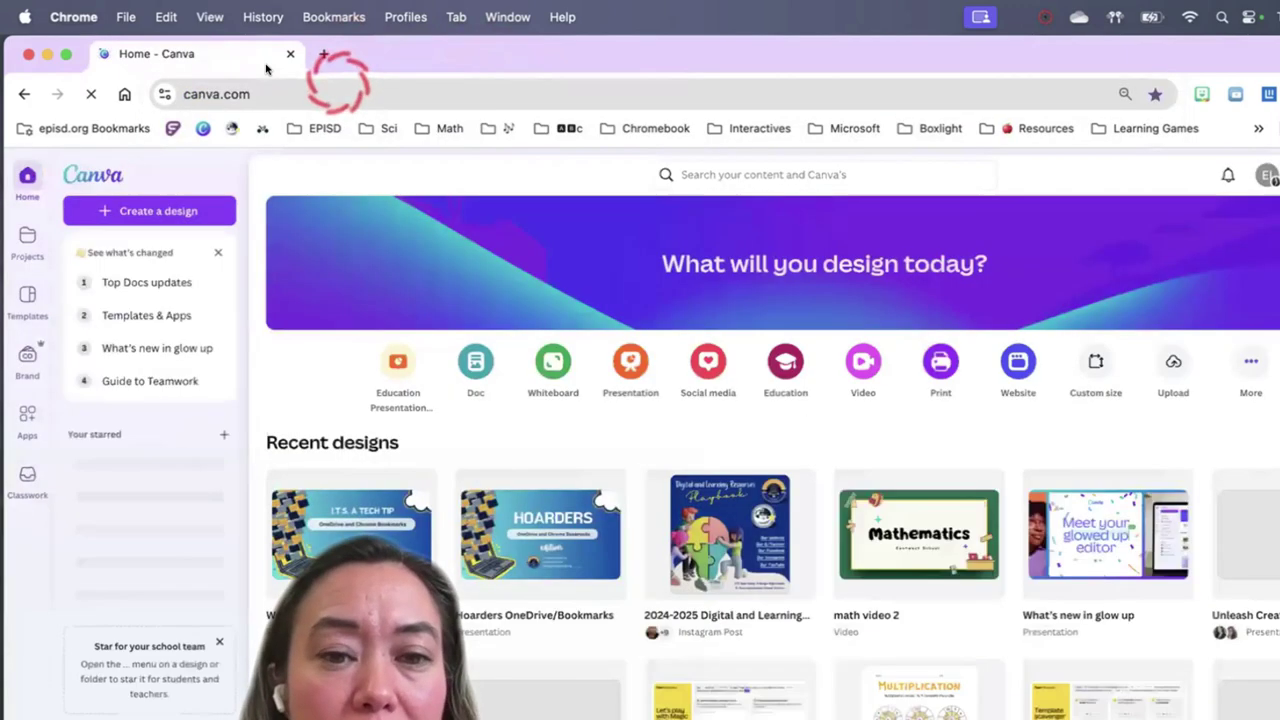
Open the Webinar OneDrive/Bookmarks design and present it full screen
click(368, 530)
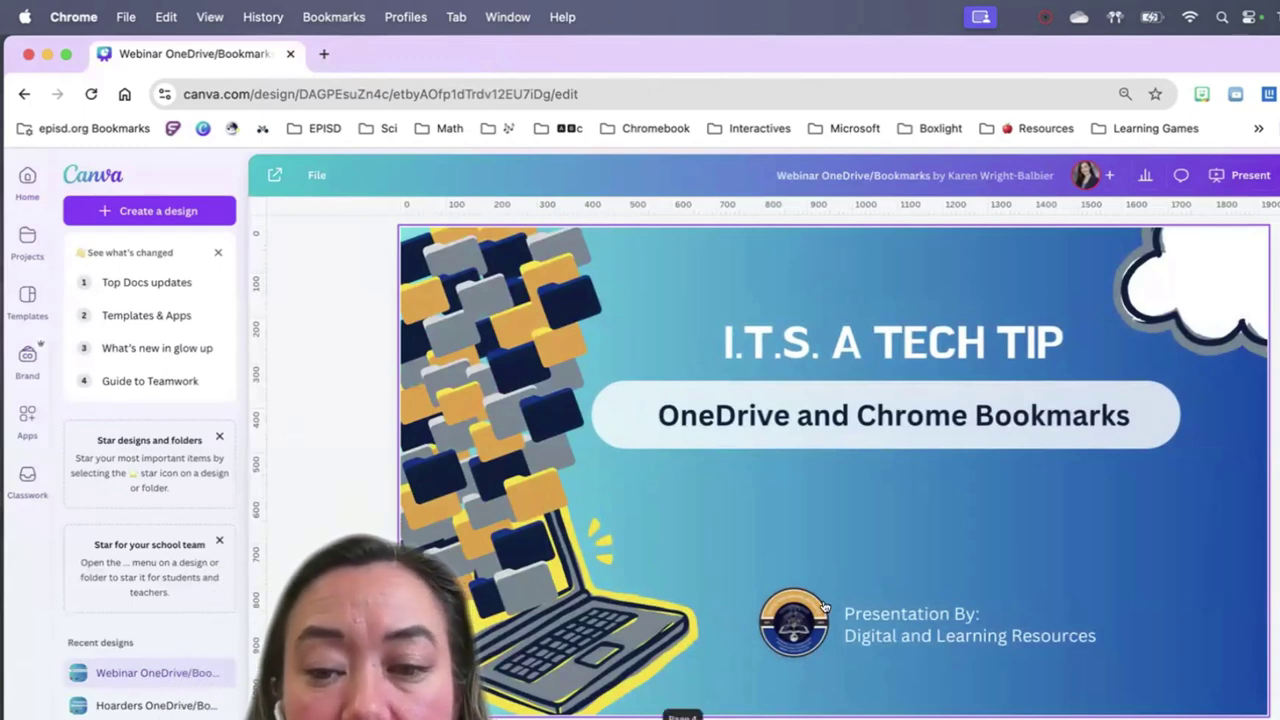
scroll(838, 606, down, 5)
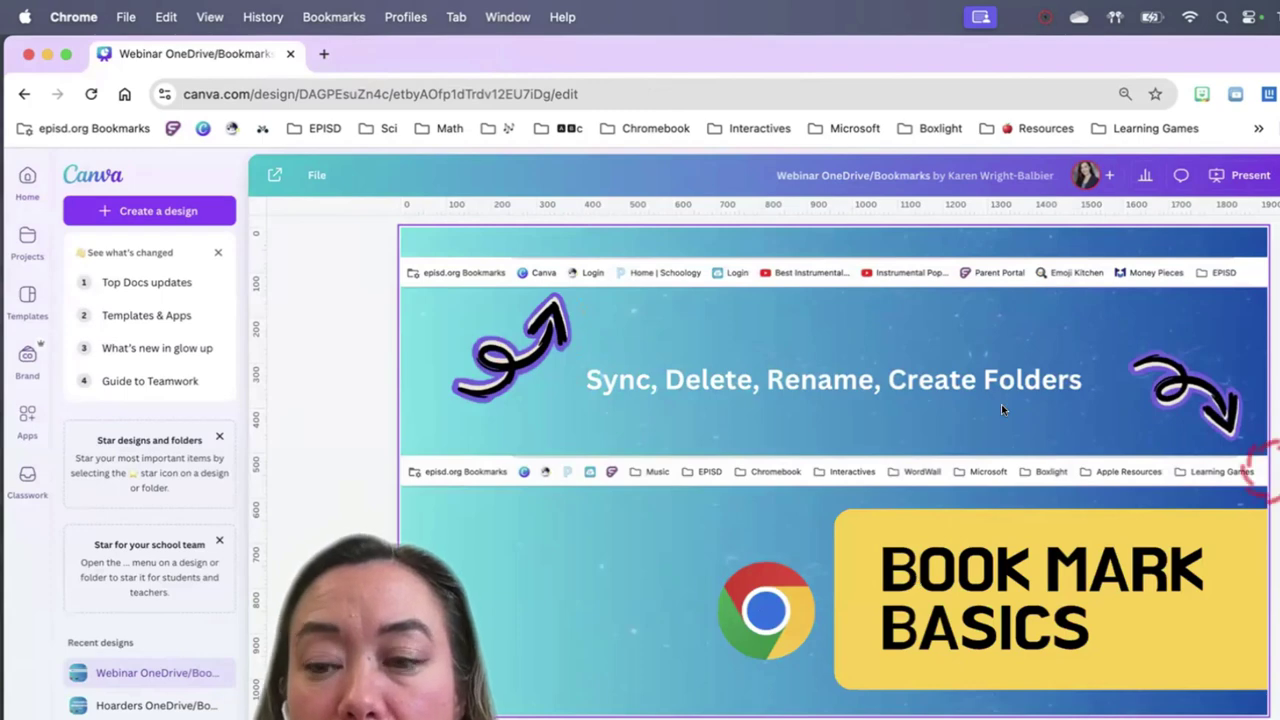
click(1242, 176)
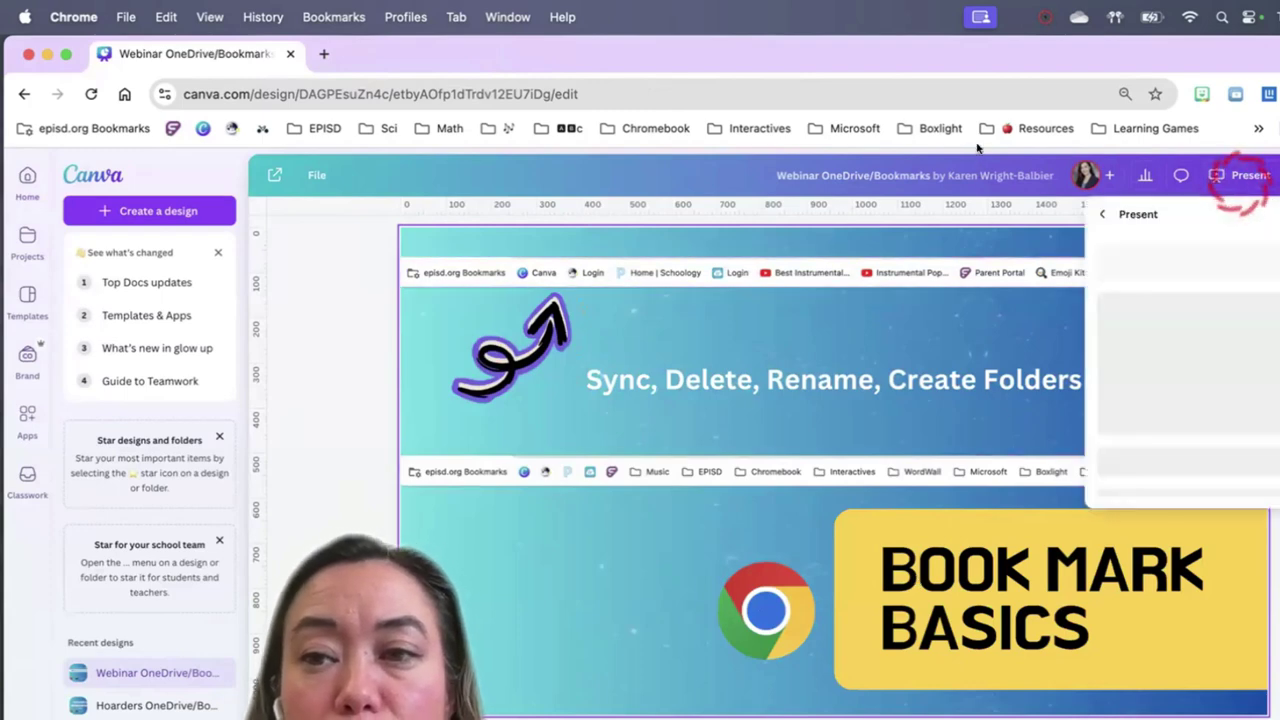
click(1234, 571)
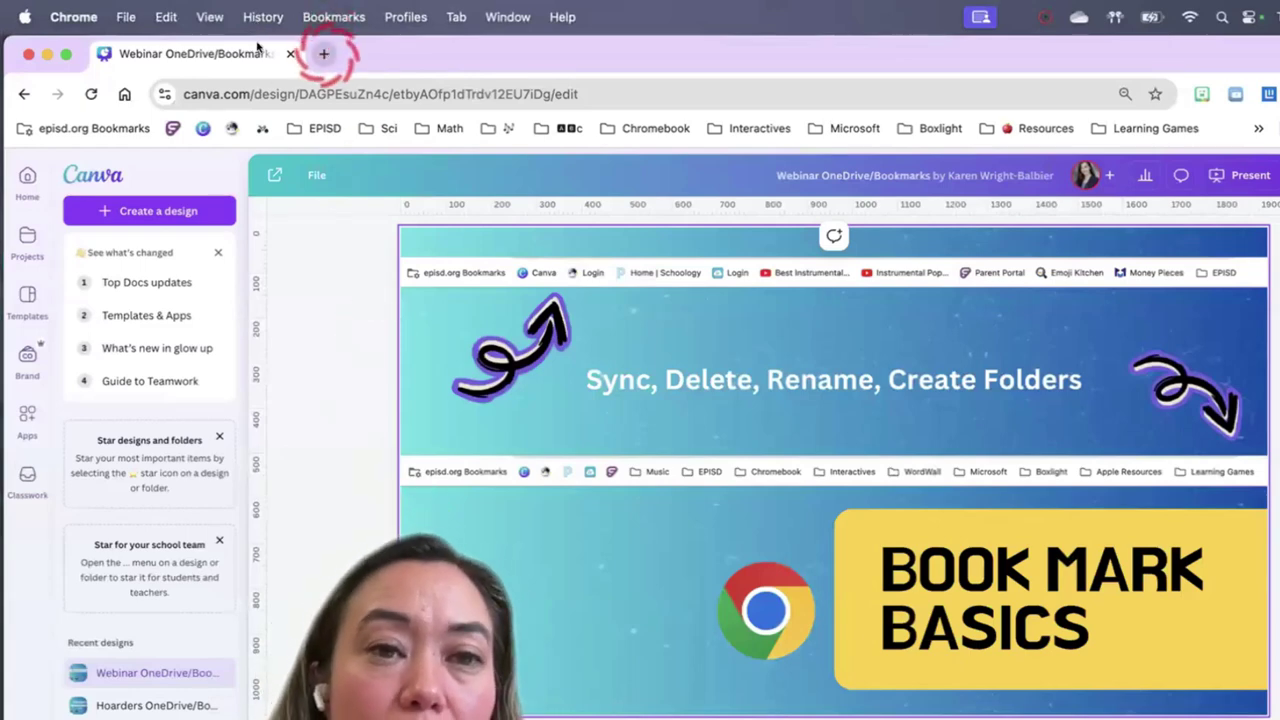
In a new tab, sign in to the MyEPISD staff portal with Connect with EPISD-Interact
click(324, 54)
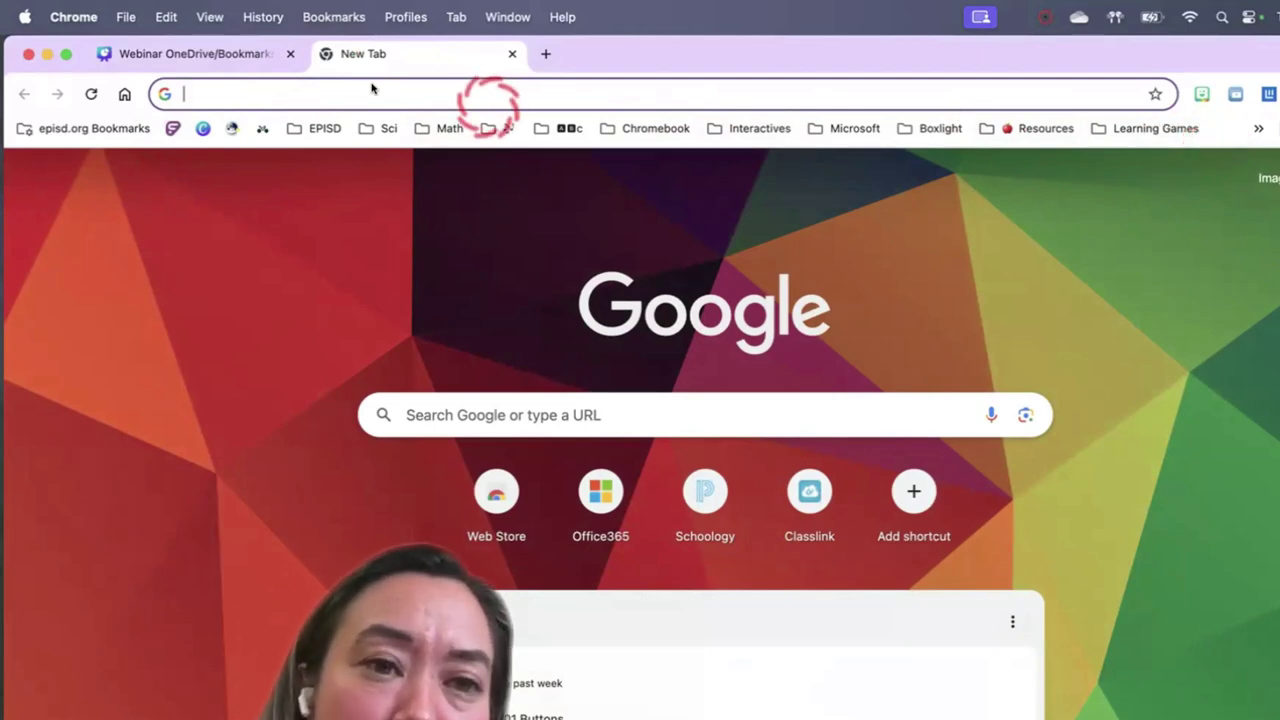
click(232, 128)
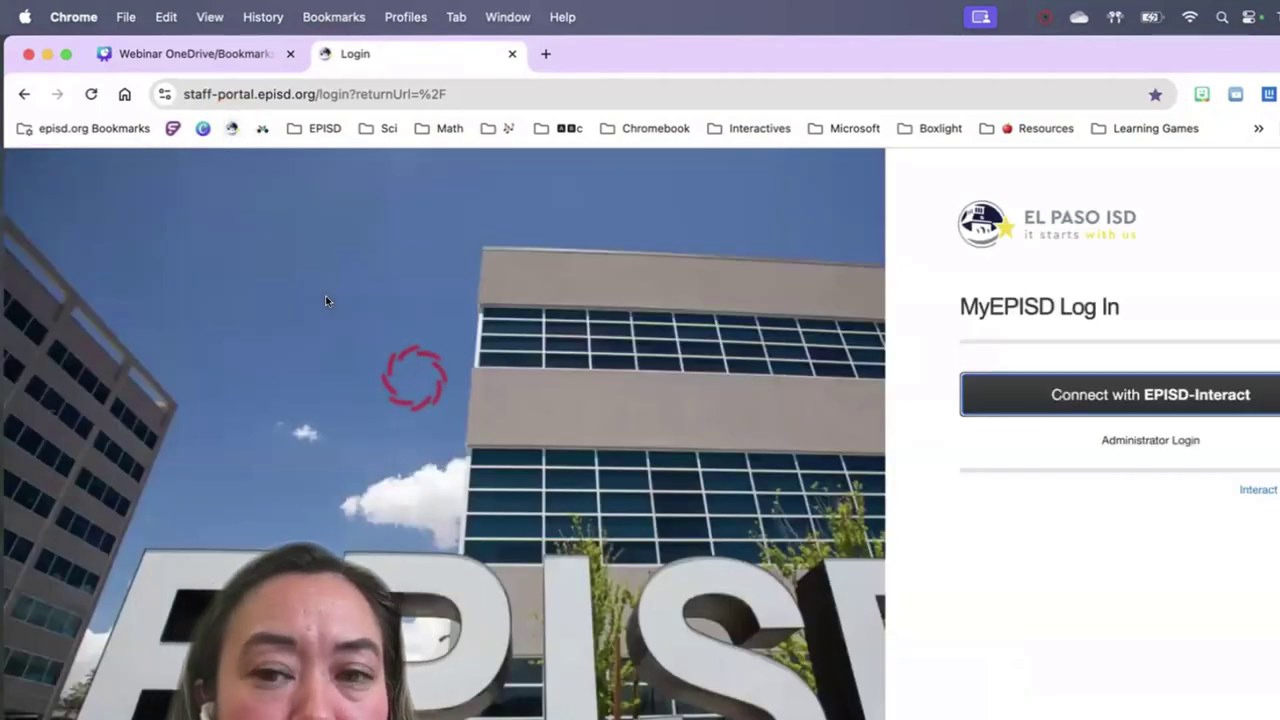
click(1178, 394)
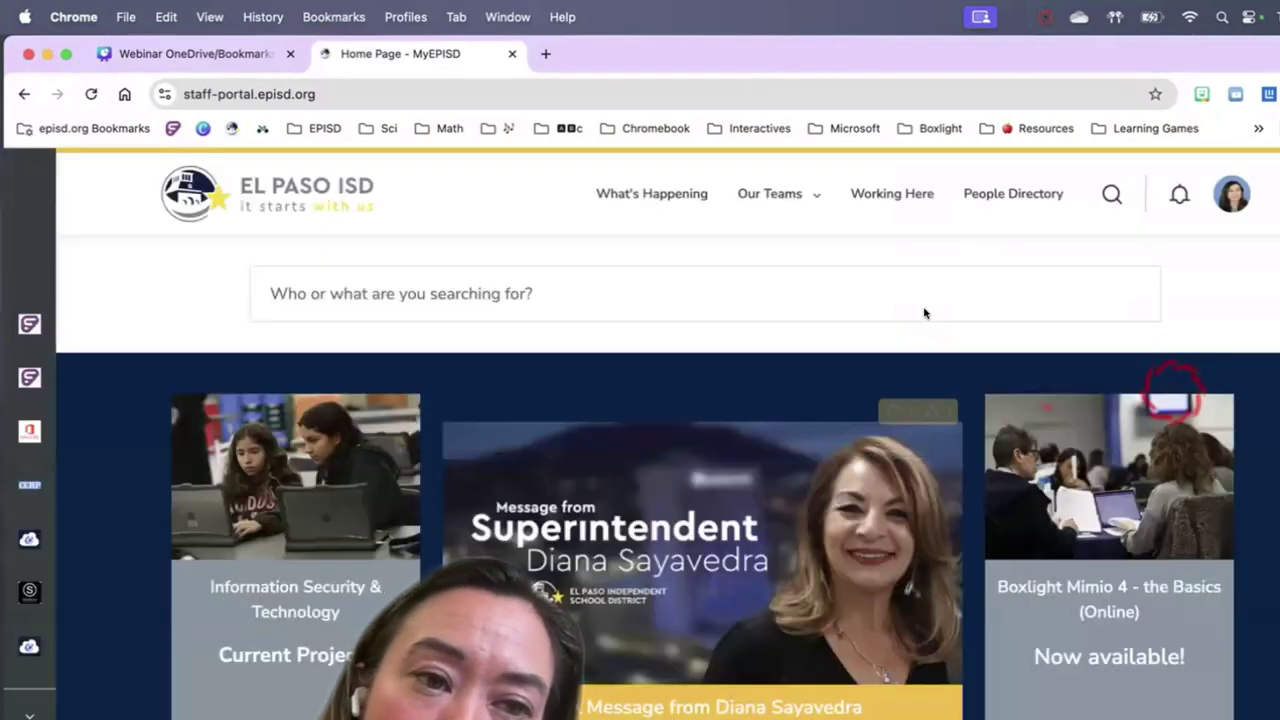
Launch Frontline TEAMS from the portal's left app sidebar
click(350, 290)
click(29, 324)
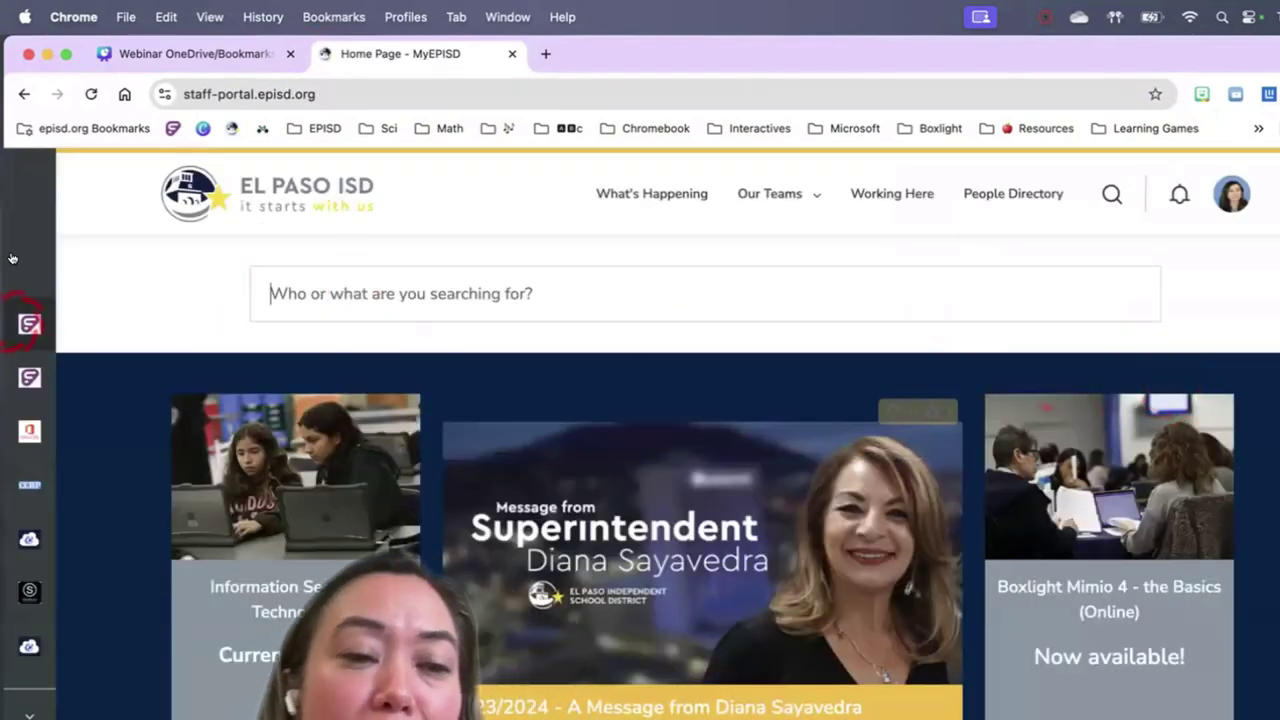
mouse_move(26, 260)
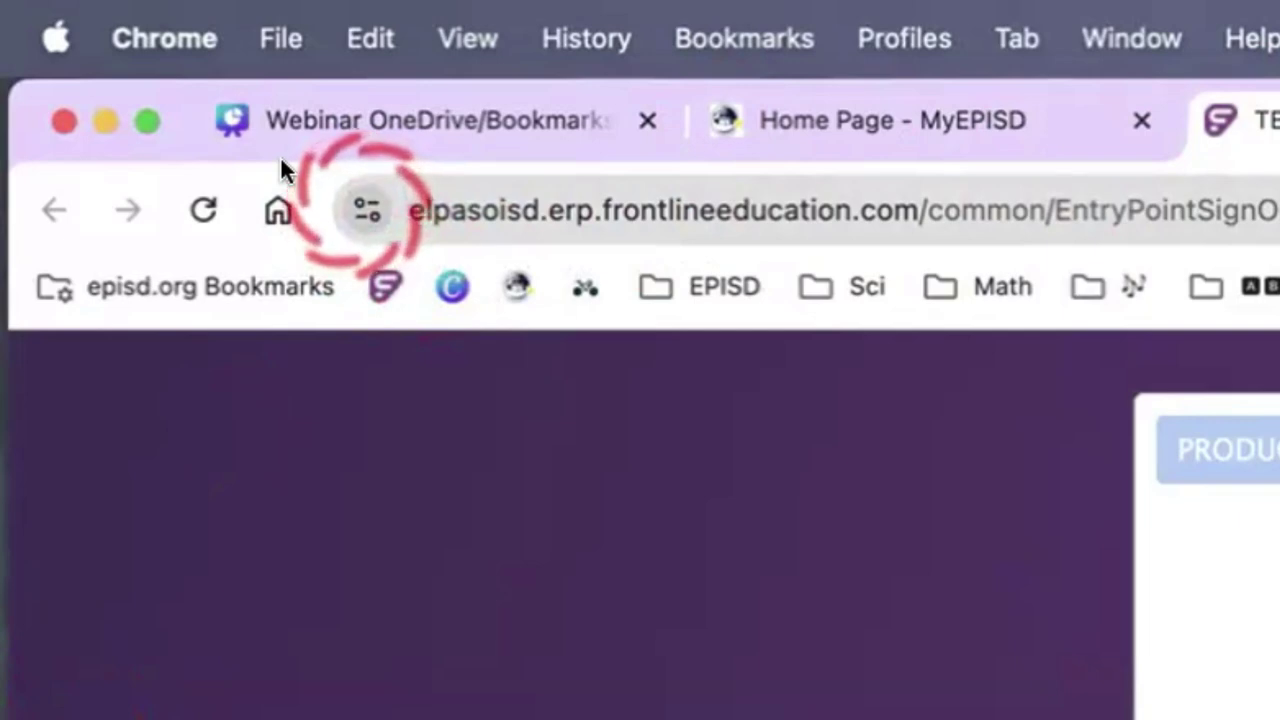
Drag the TEAMS sign-in page's site icon to the front of the bookmarks bar
drag(280, 155, 276, 249)
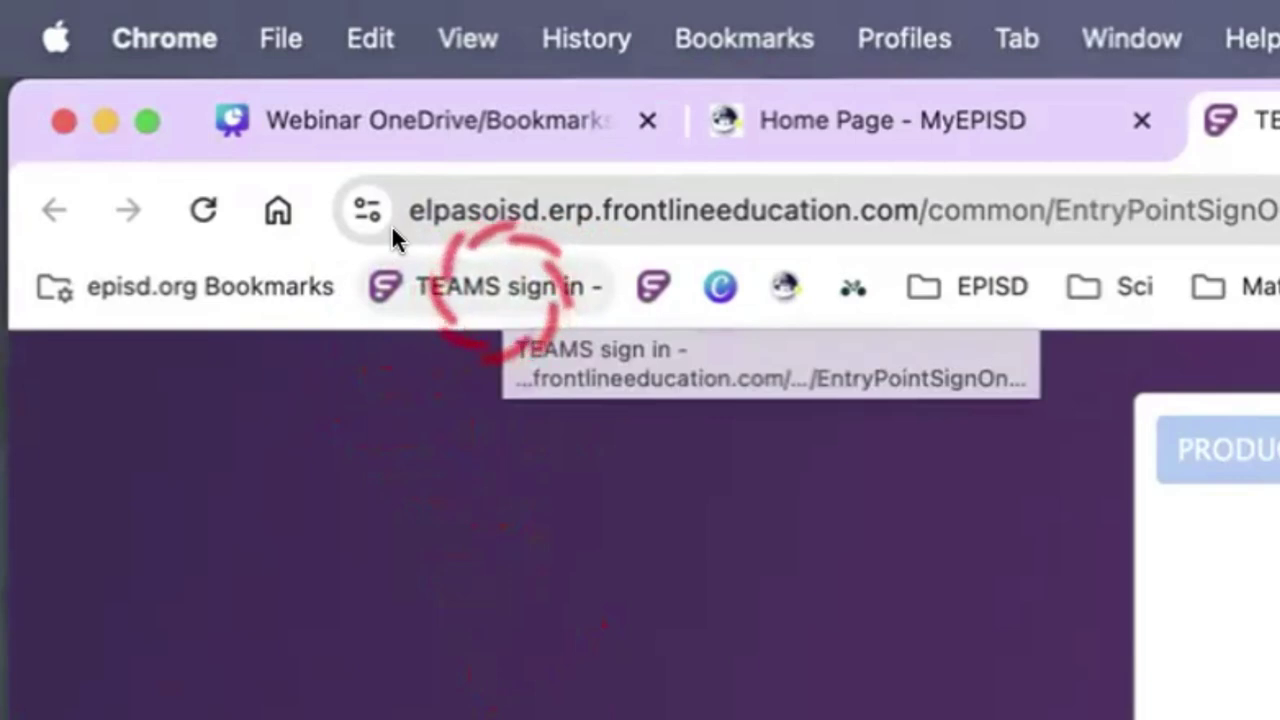
Clear the TEAMS bookmark's name, cut the duplicate Frontline bookmark, and close the TEAMS tab
right_click(497, 289)
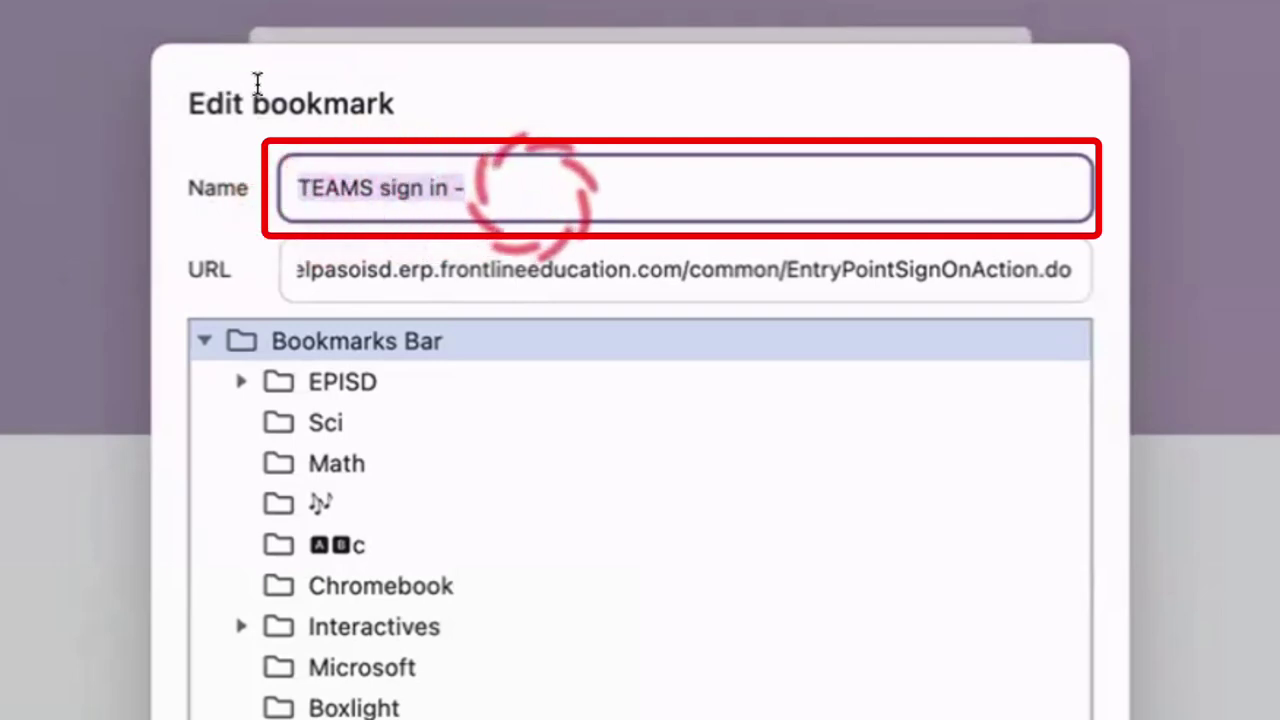
key(BackSpace)
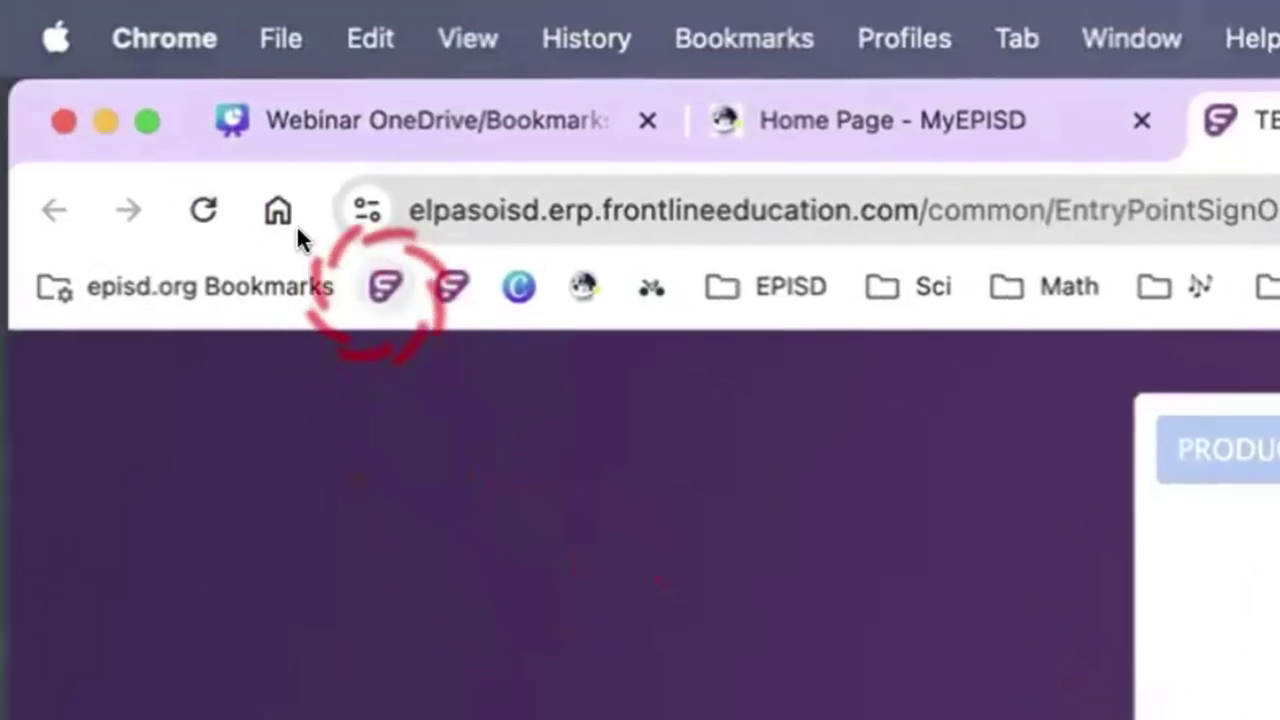
right_click(452, 287)
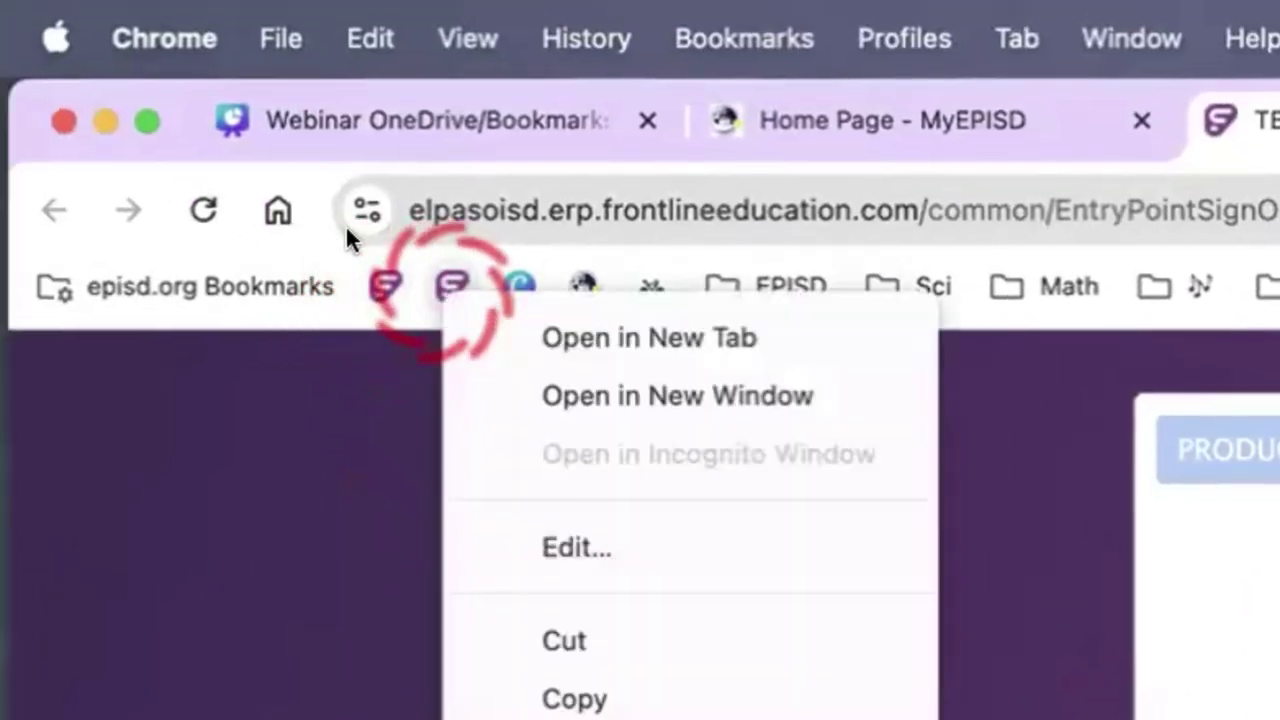
click(444, 663)
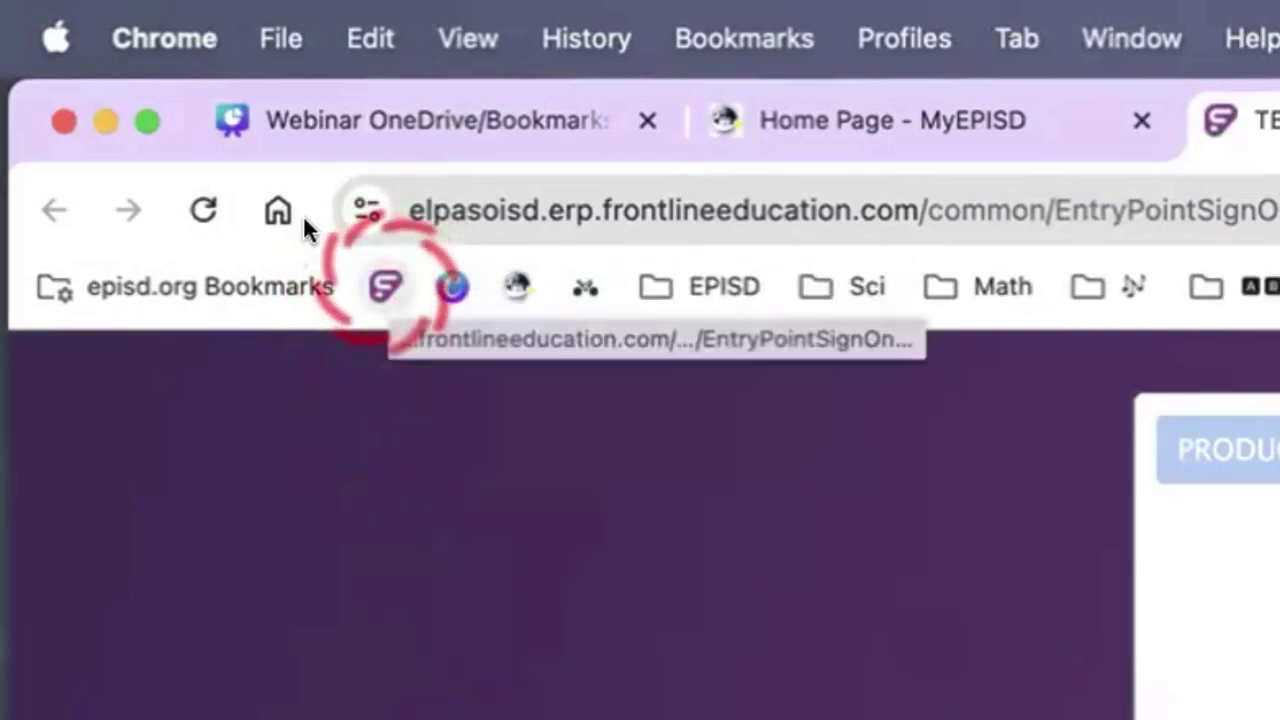
click(700, 57)
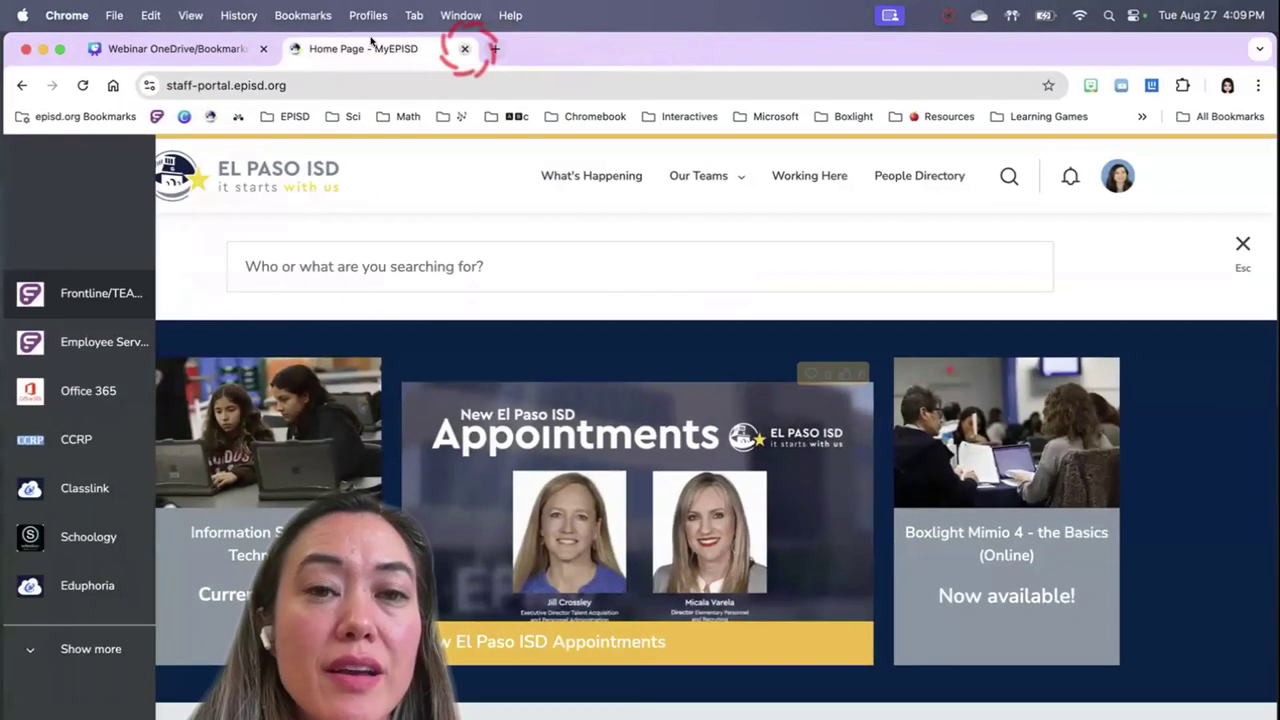
Close the MyEPISD tab, reopen Frontline TEAMS sign-in from its icon-only bookmark, then start a blank tab
key(super+w)
click(287, 48)
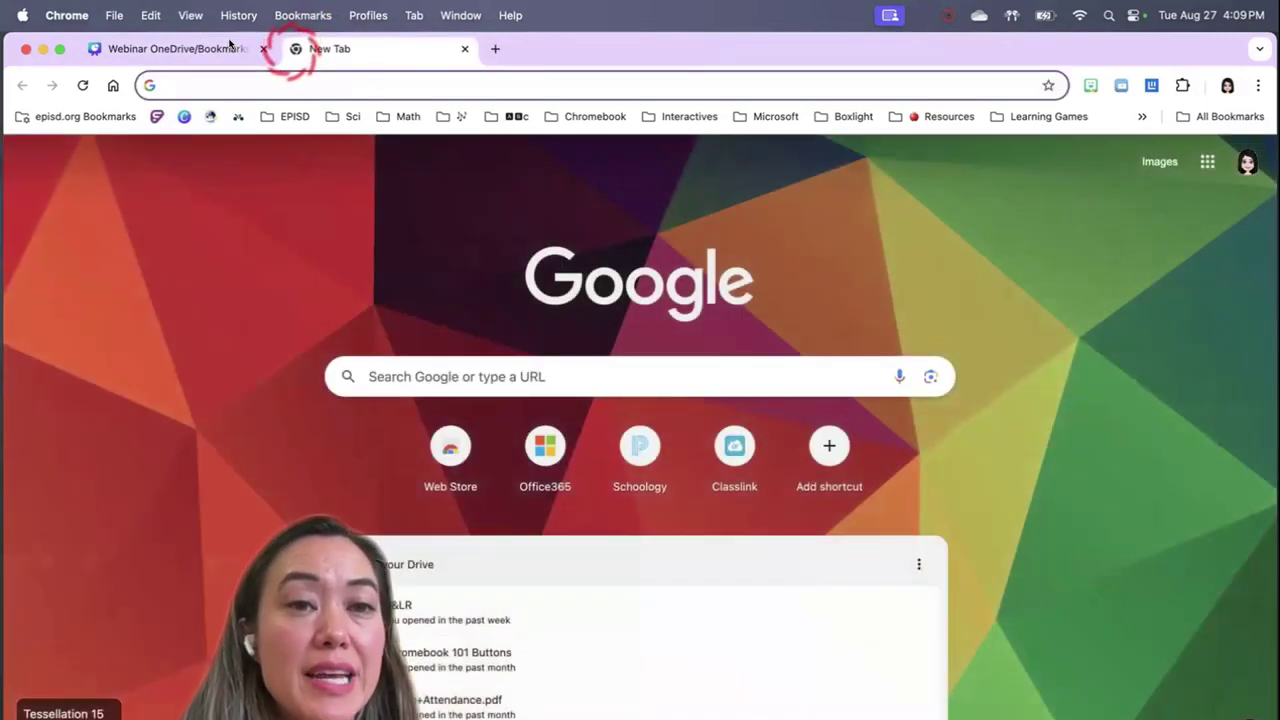
click(156, 116)
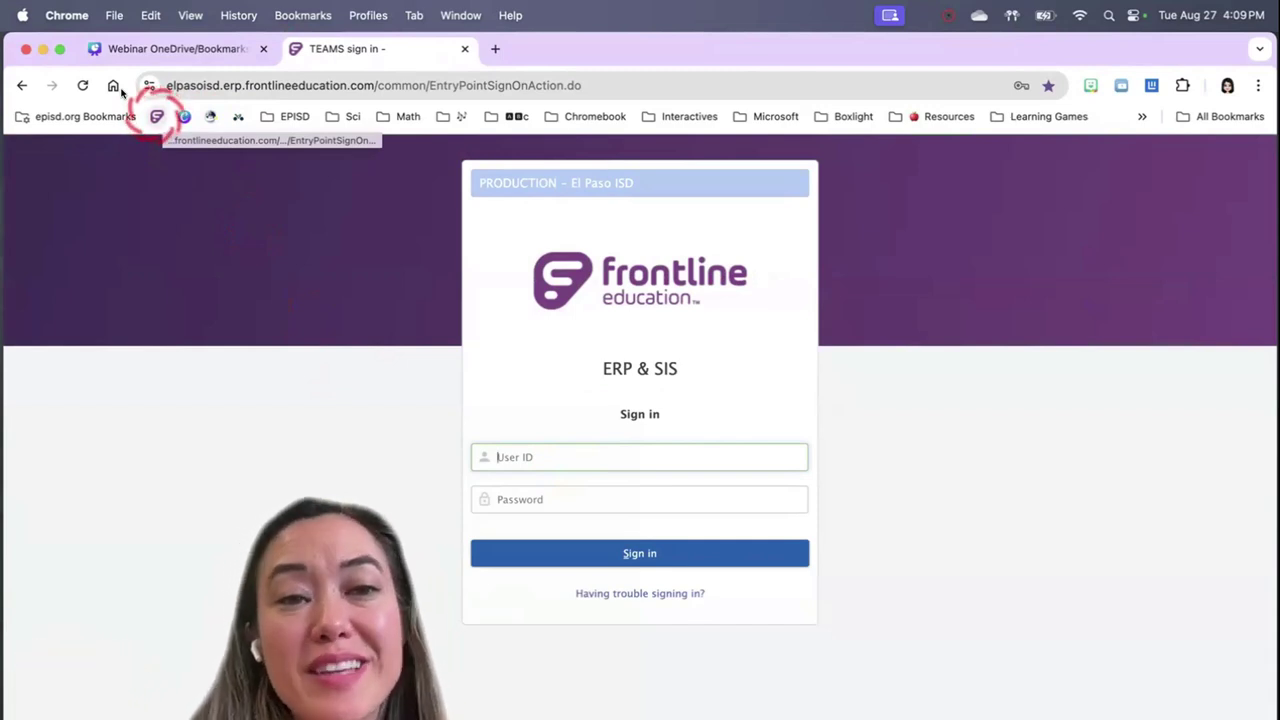
click(494, 48)
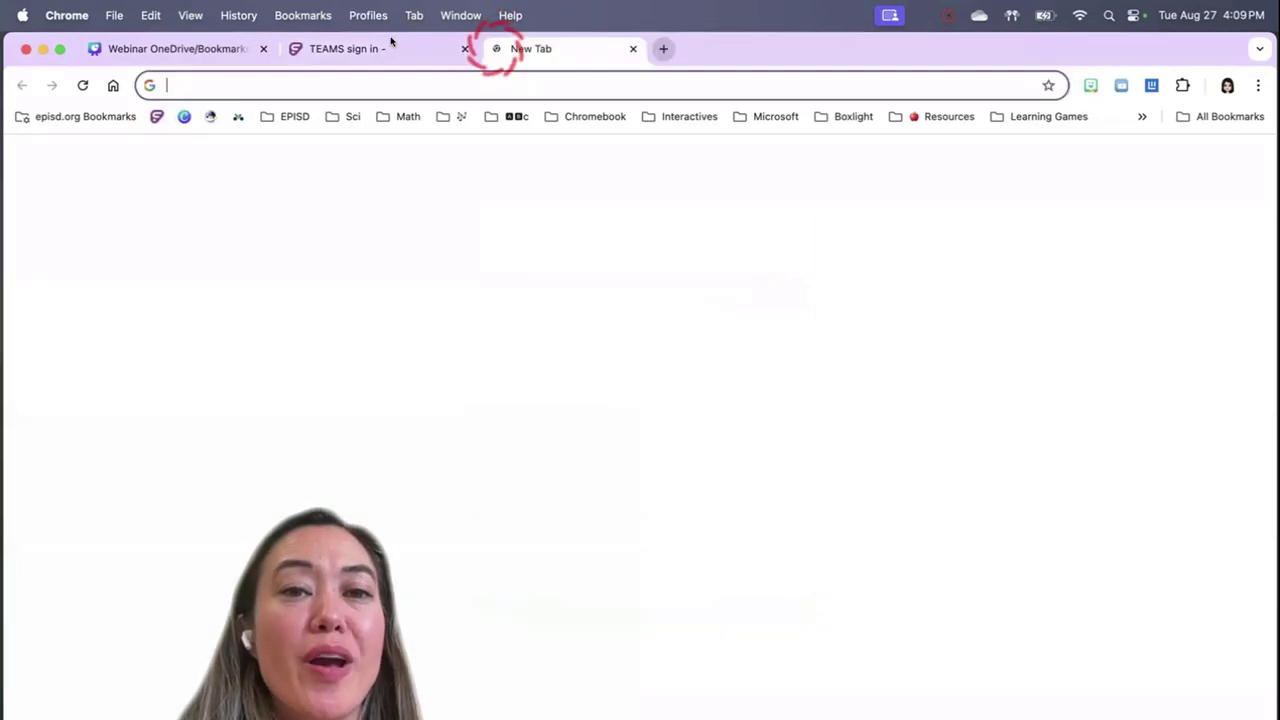
Search Google for 'polk elementary school', discarding the Polypad autocomplete suggestion
text(pol)
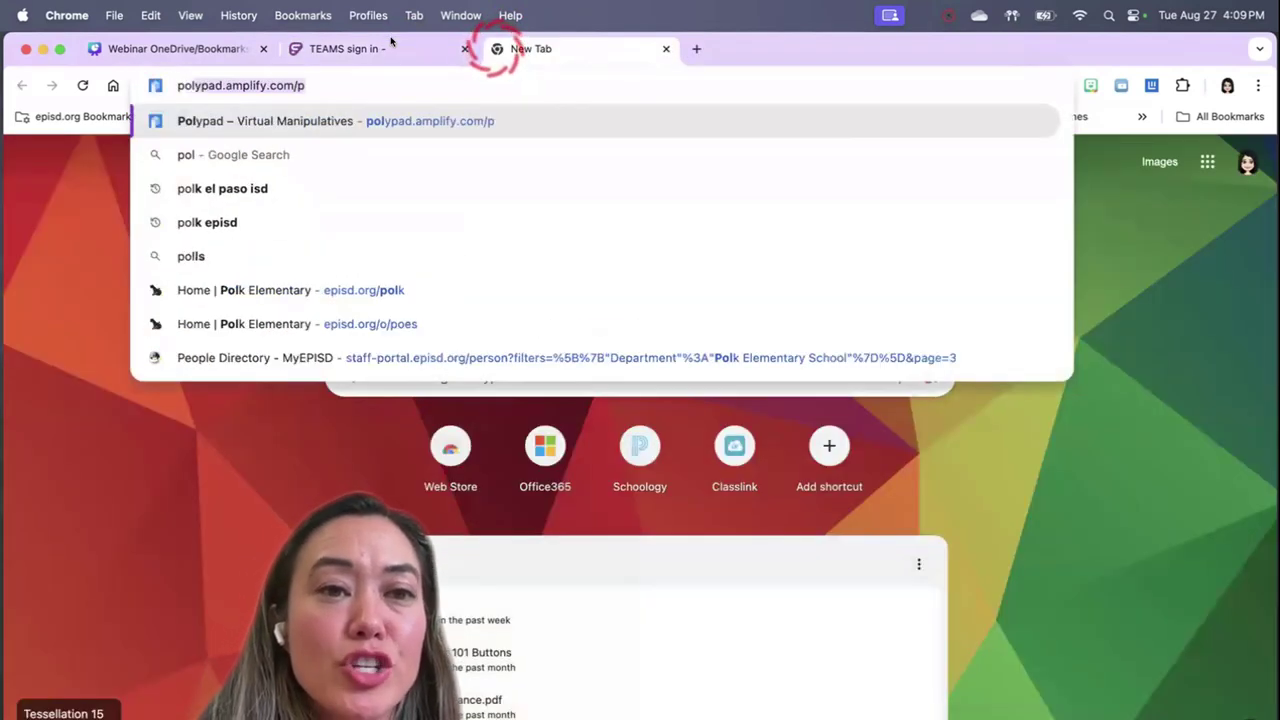
key(BackSpace)
text(k elementary)
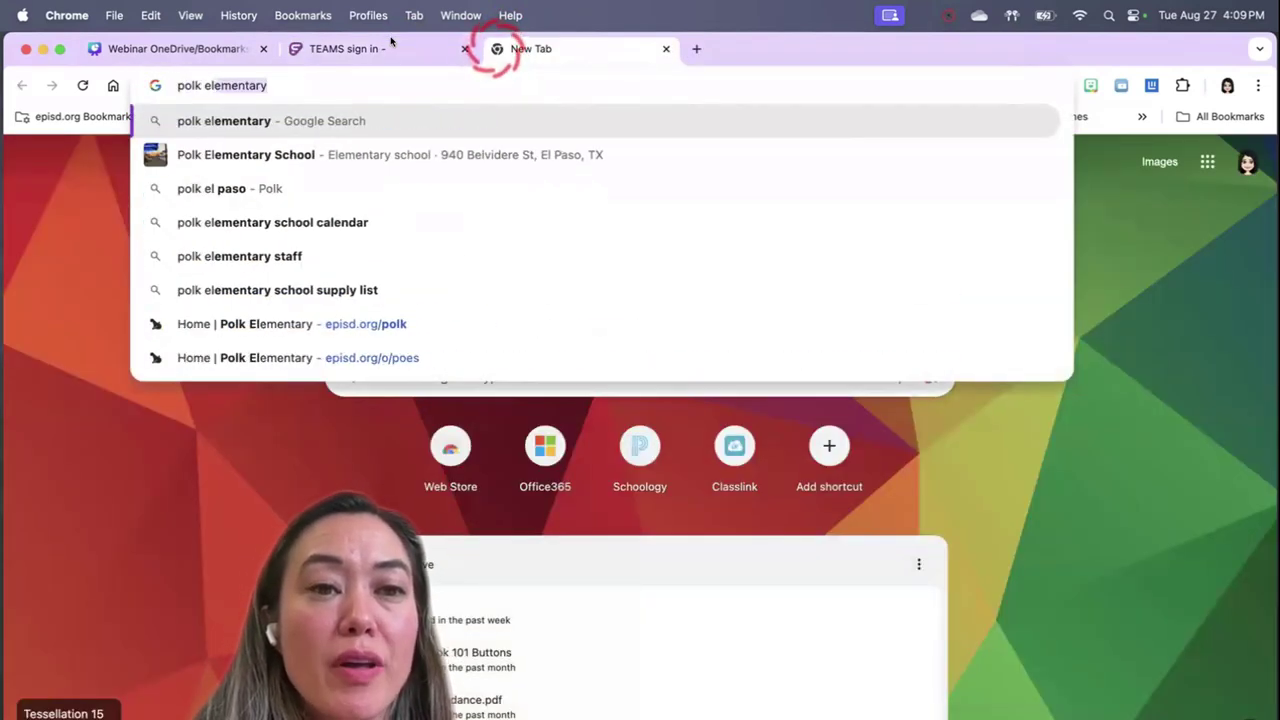
text( school)
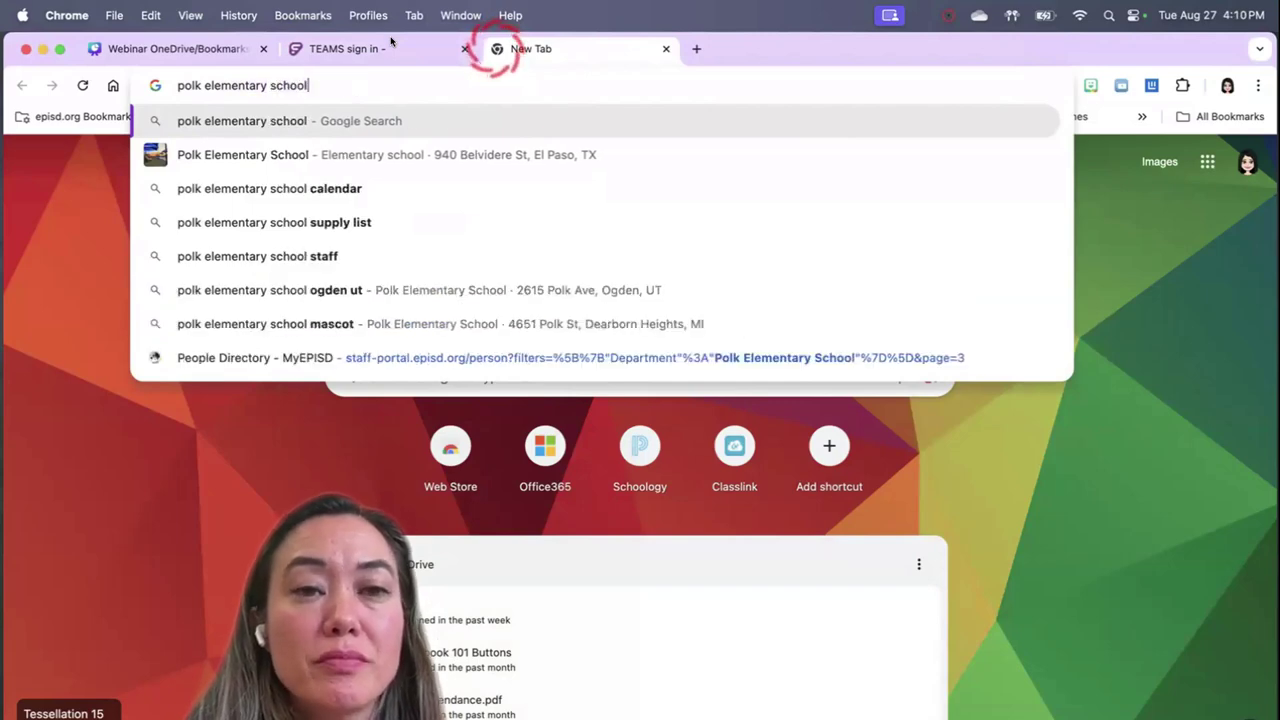
key(Return)
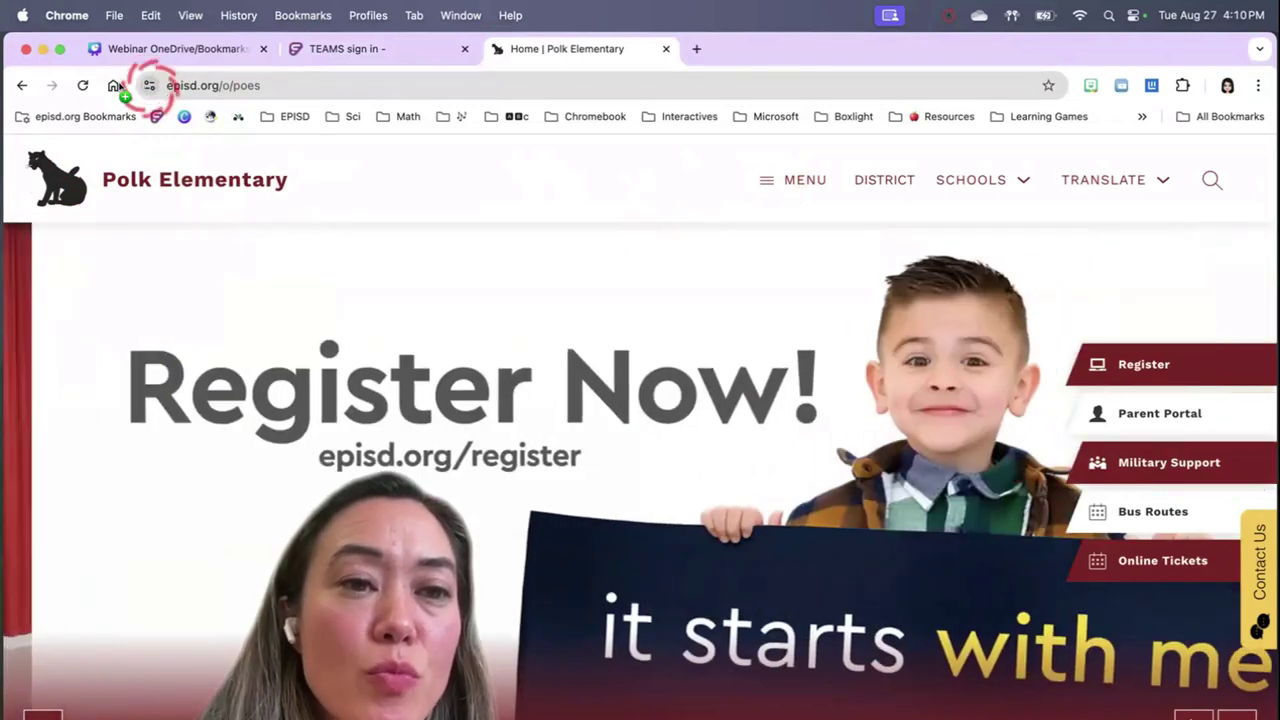
Bookmark the Polk Elementary page (episd.org/o/poes) on the bar and clear its name to leave only the icon
drag(149, 85, 116, 93)
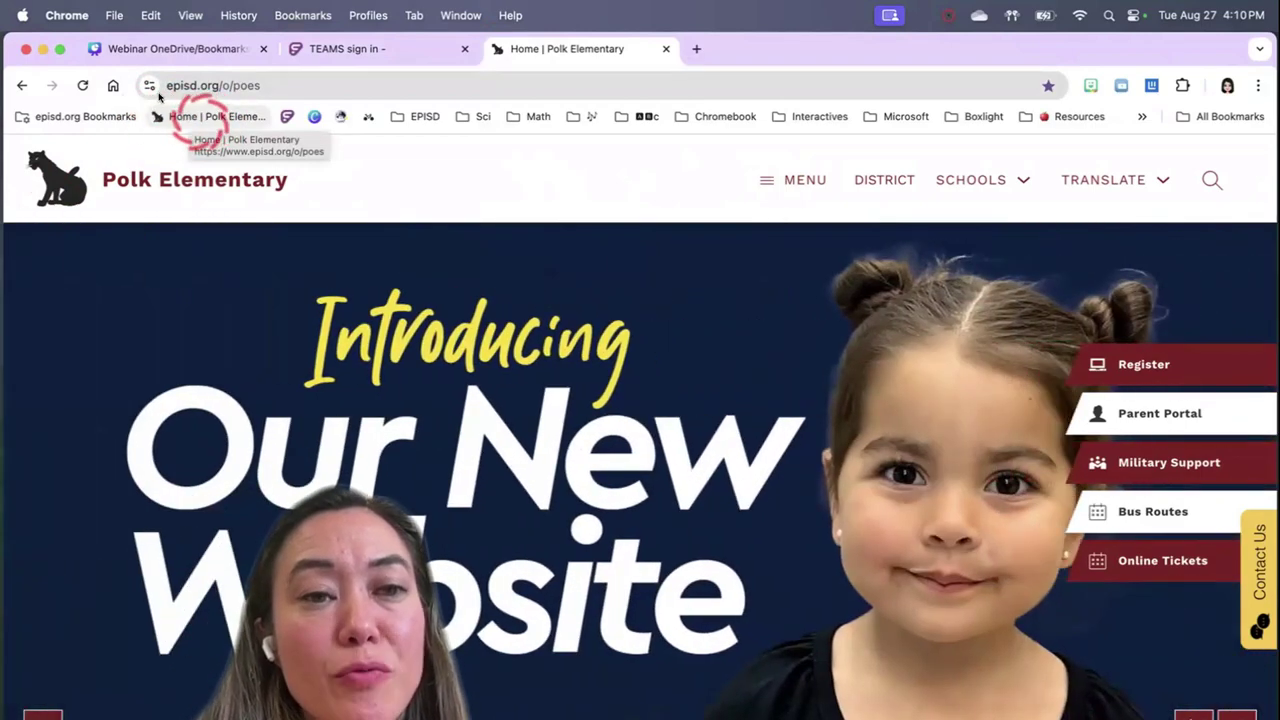
right_click(201, 116)
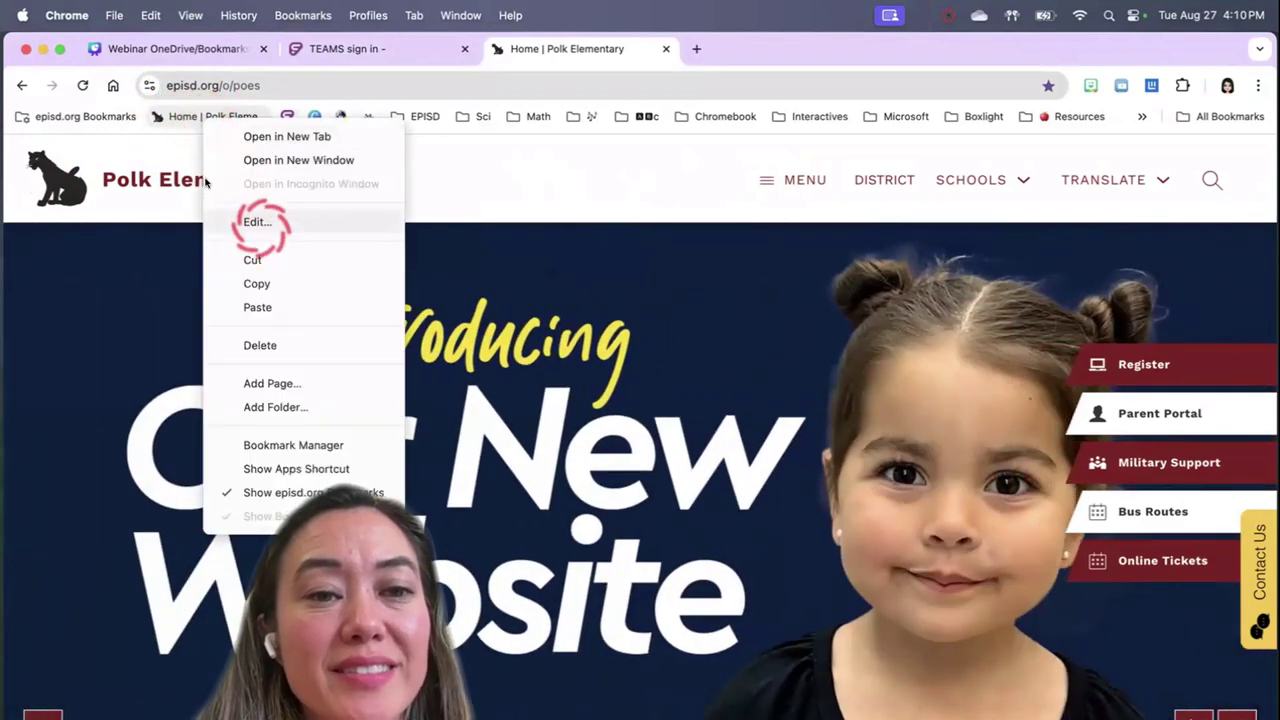
click(262, 222)
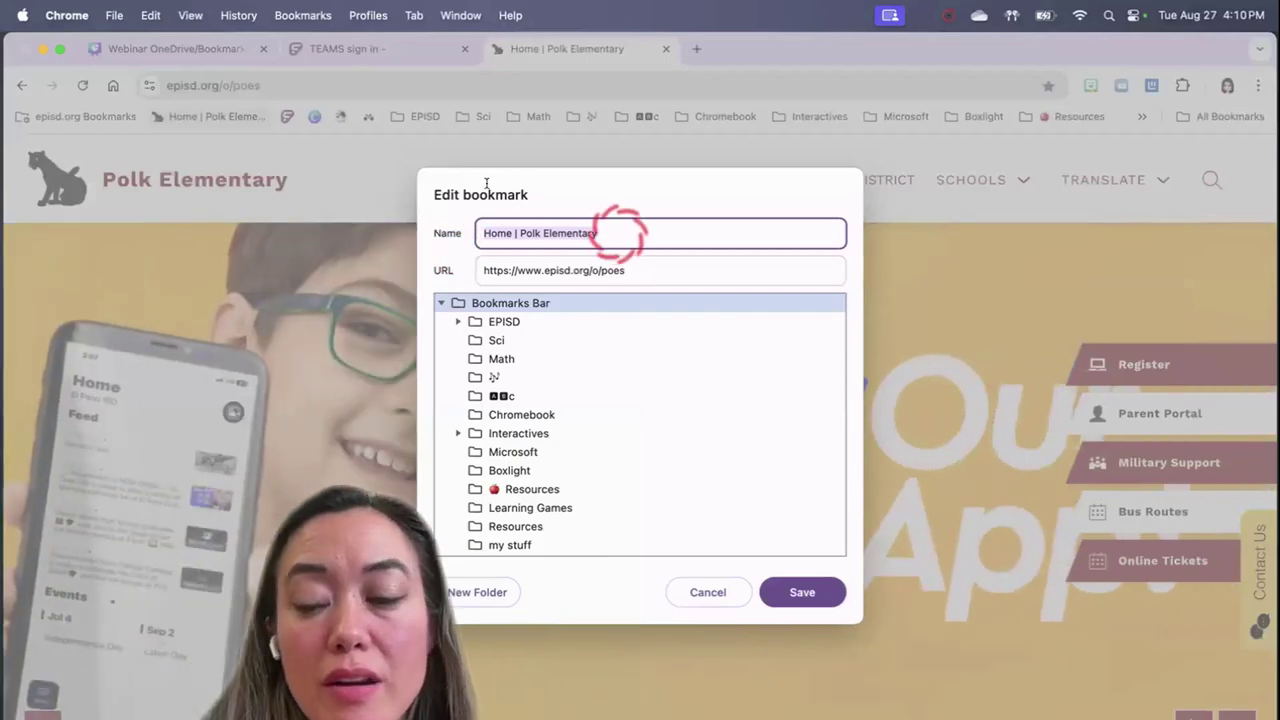
key(BackSpace)
click(802, 592)
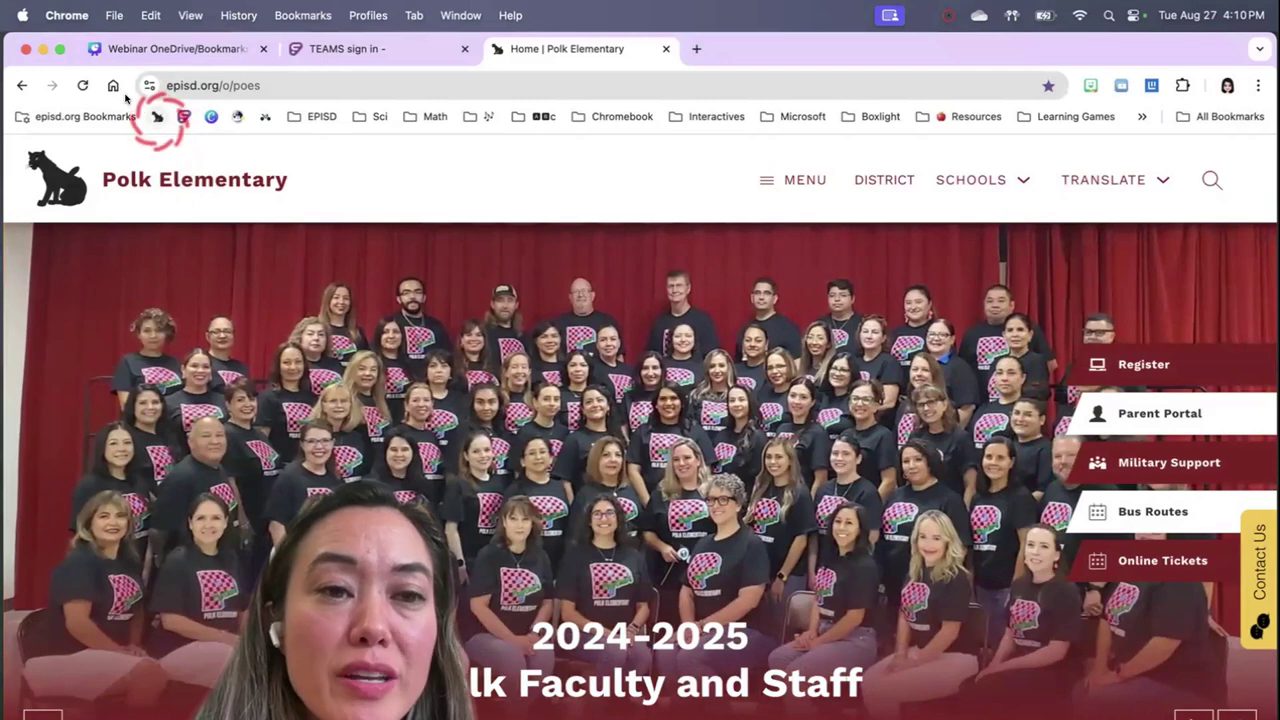
click(666, 48)
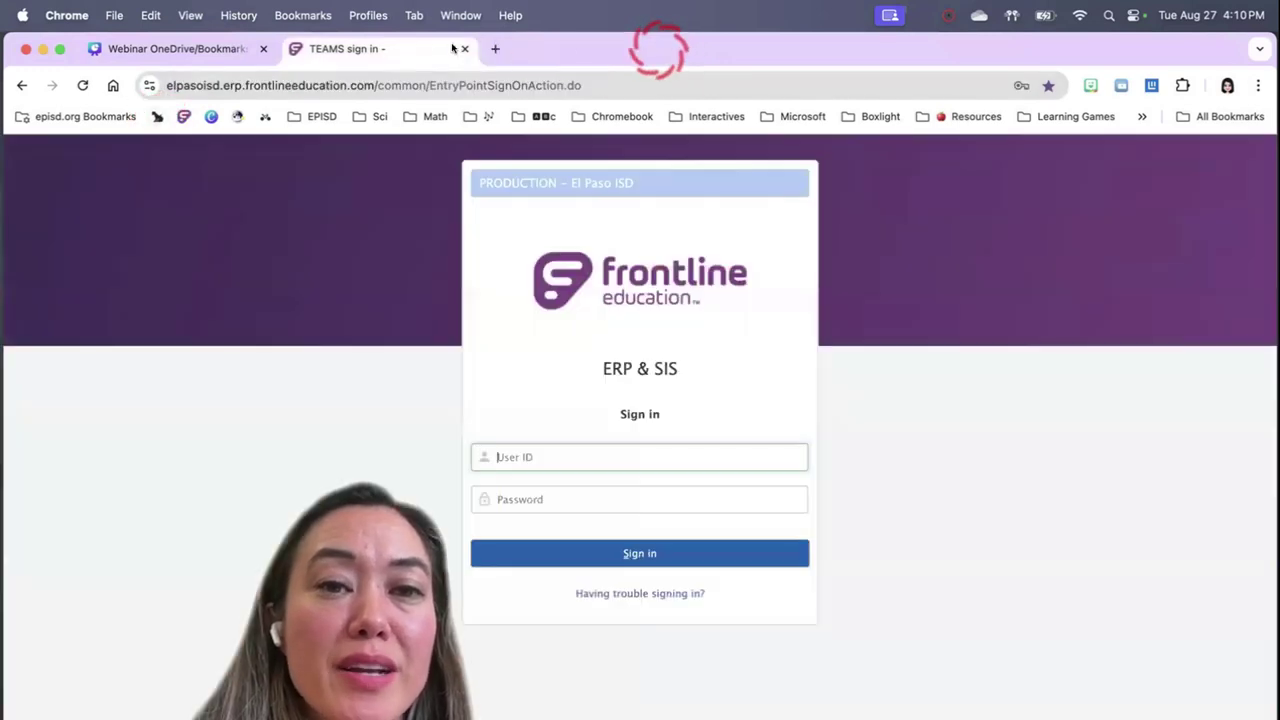
click(495, 48)
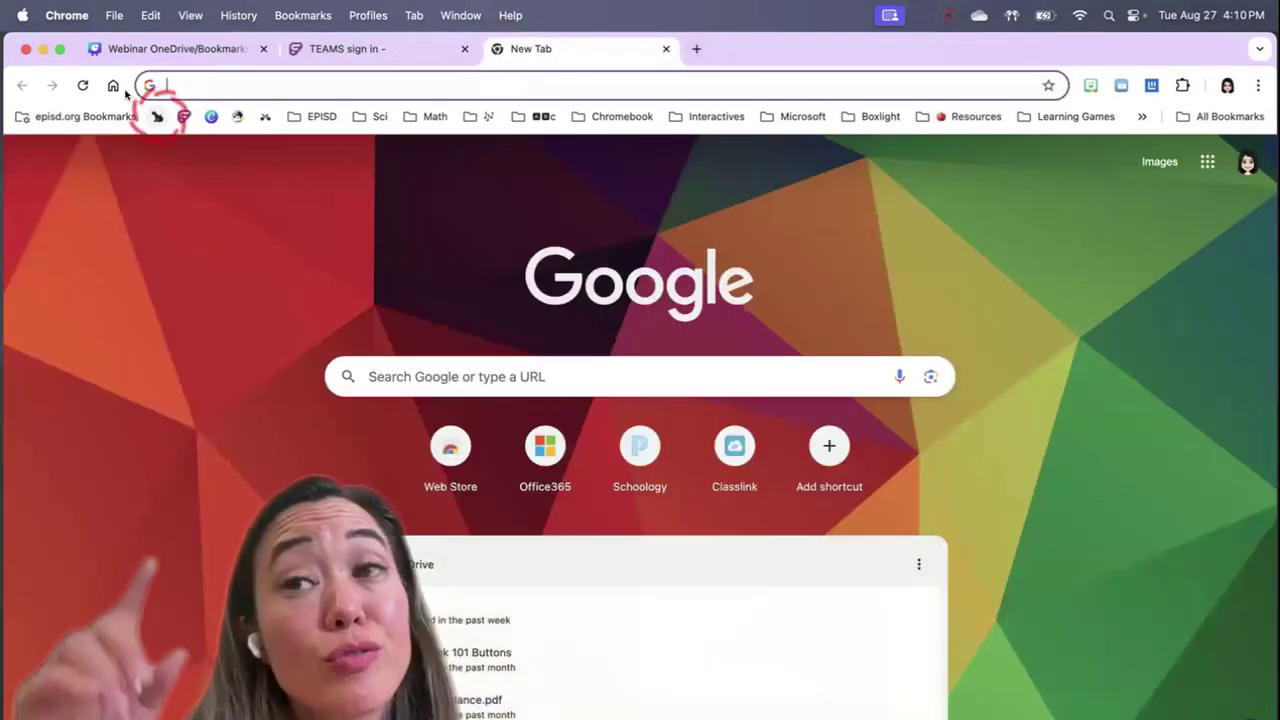
click(157, 116)
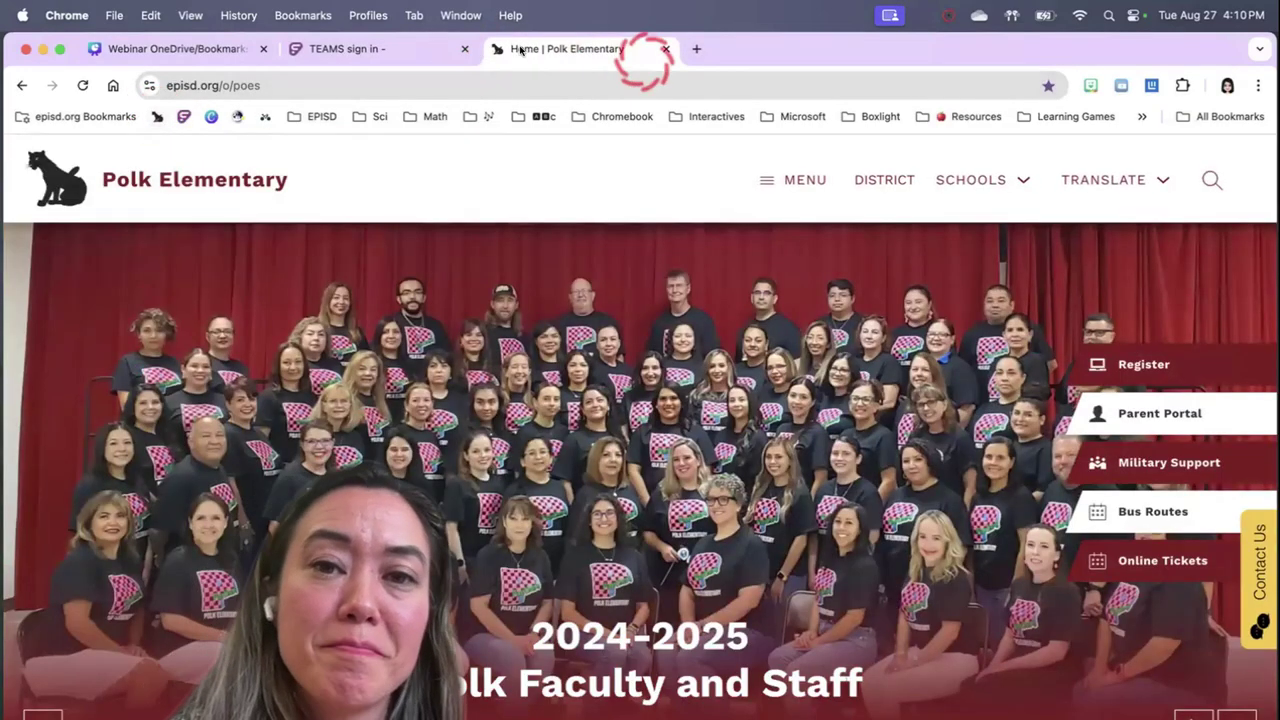
click(666, 48)
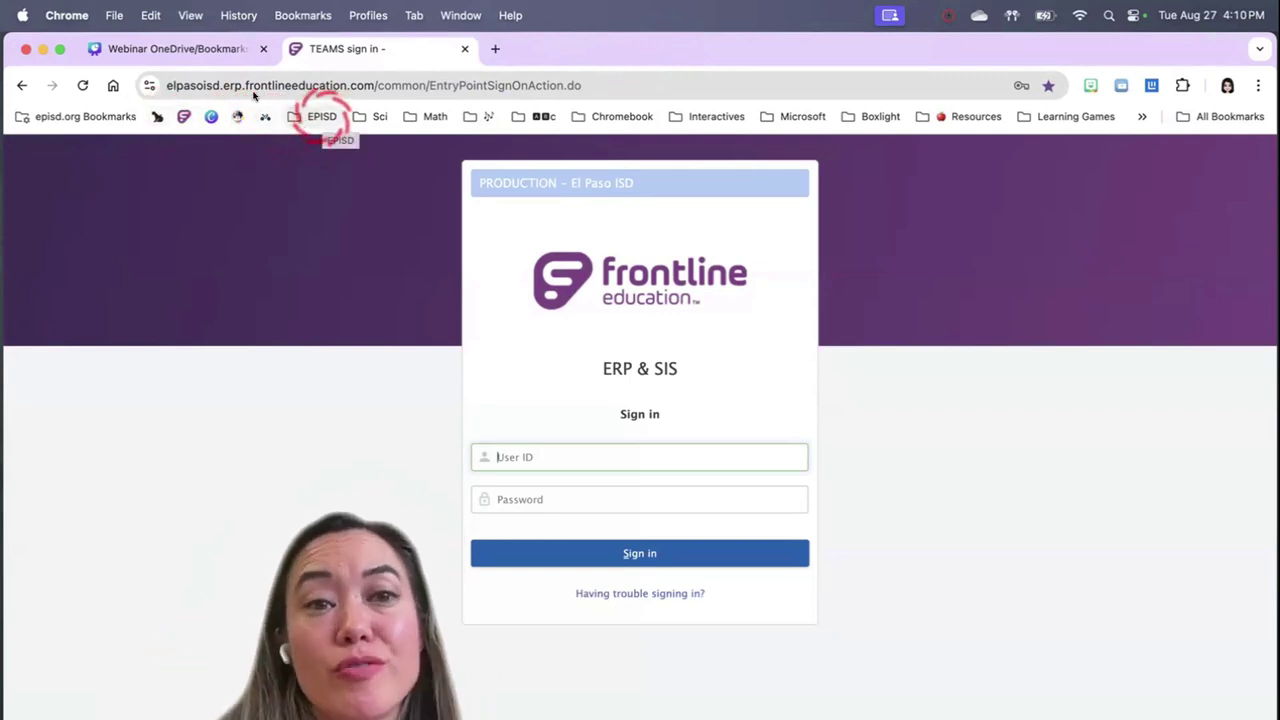
click(322, 116)
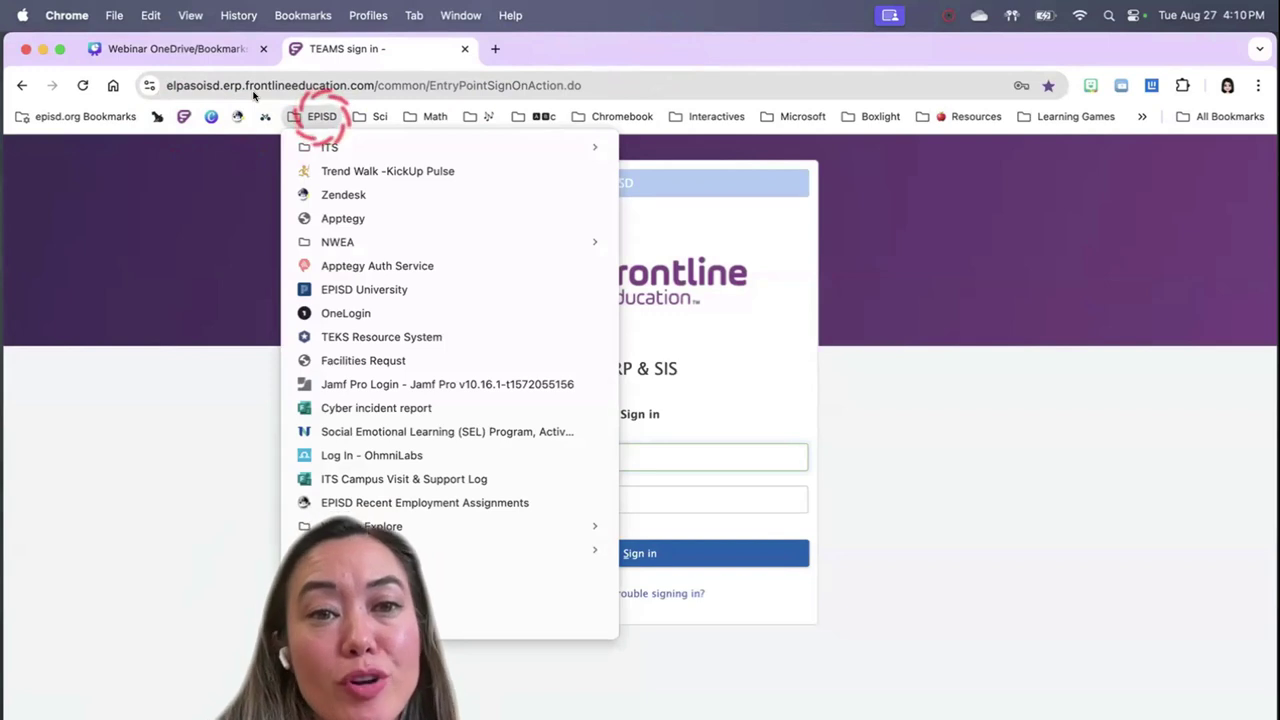
mouse_move(333, 145)
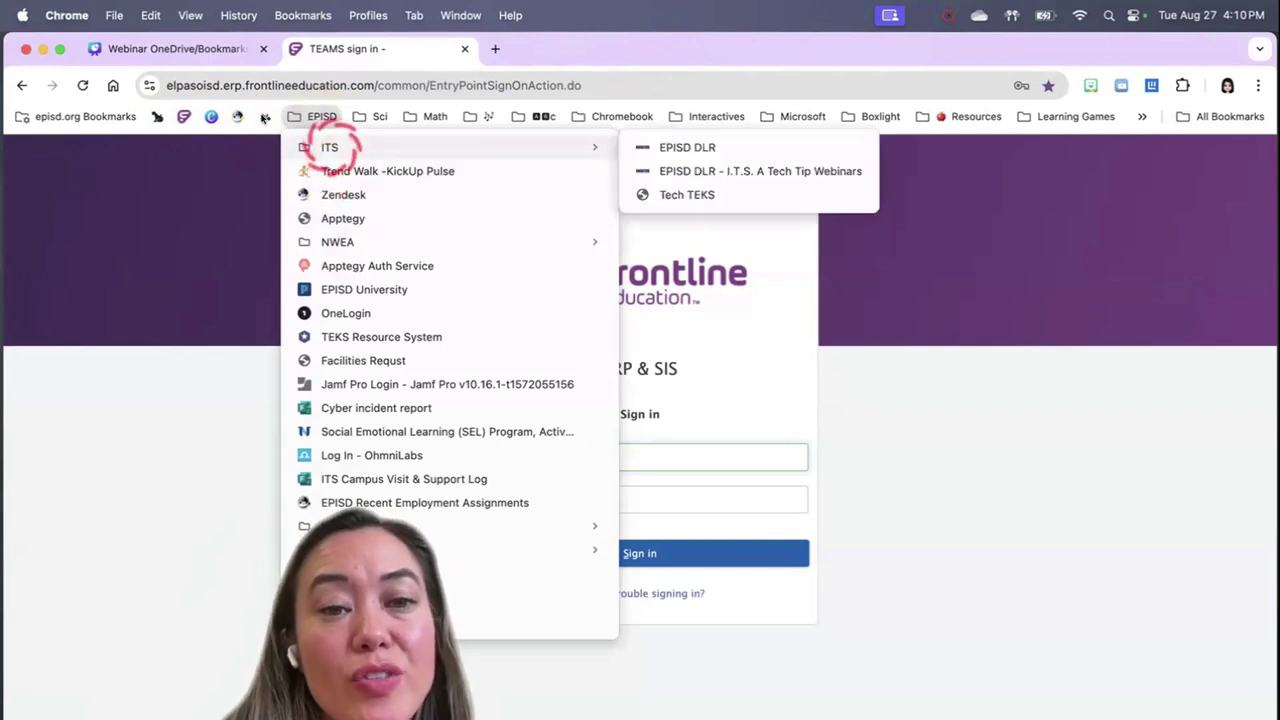
click(159, 145)
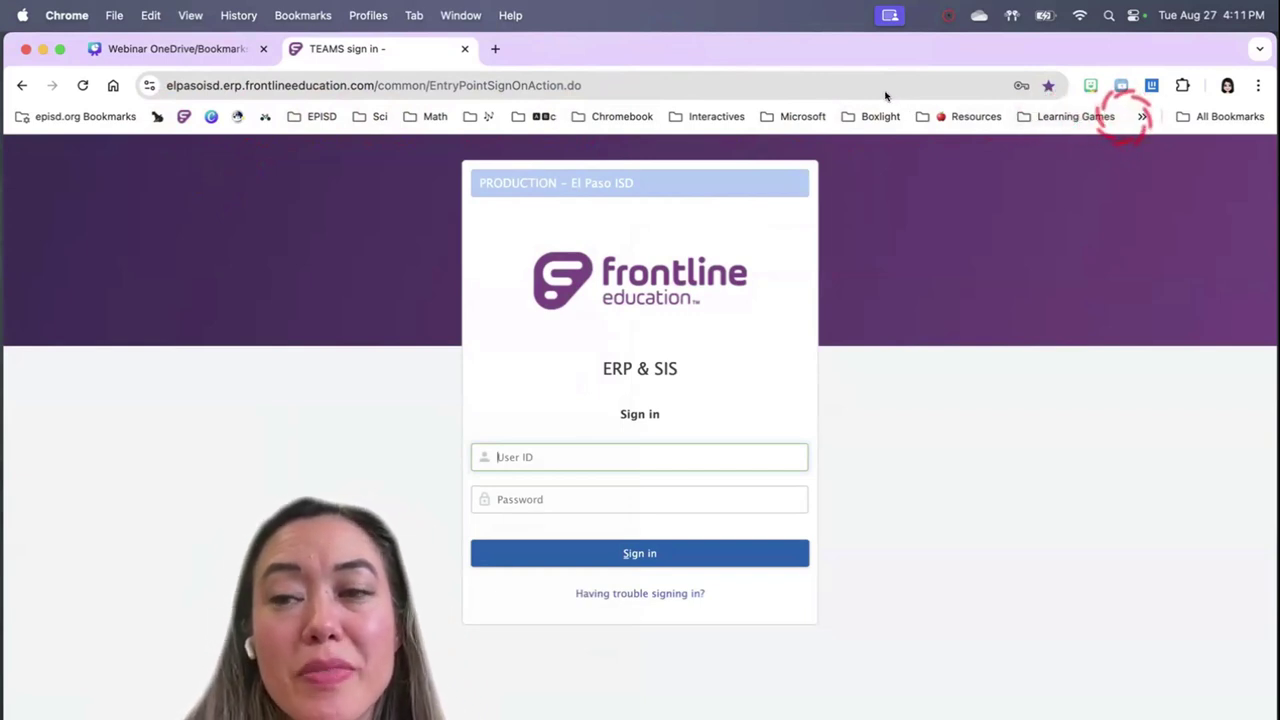
Add a bookmarks bar folder named 'ITS a Tech Tip' using Add Folder
right_click(1122, 118)
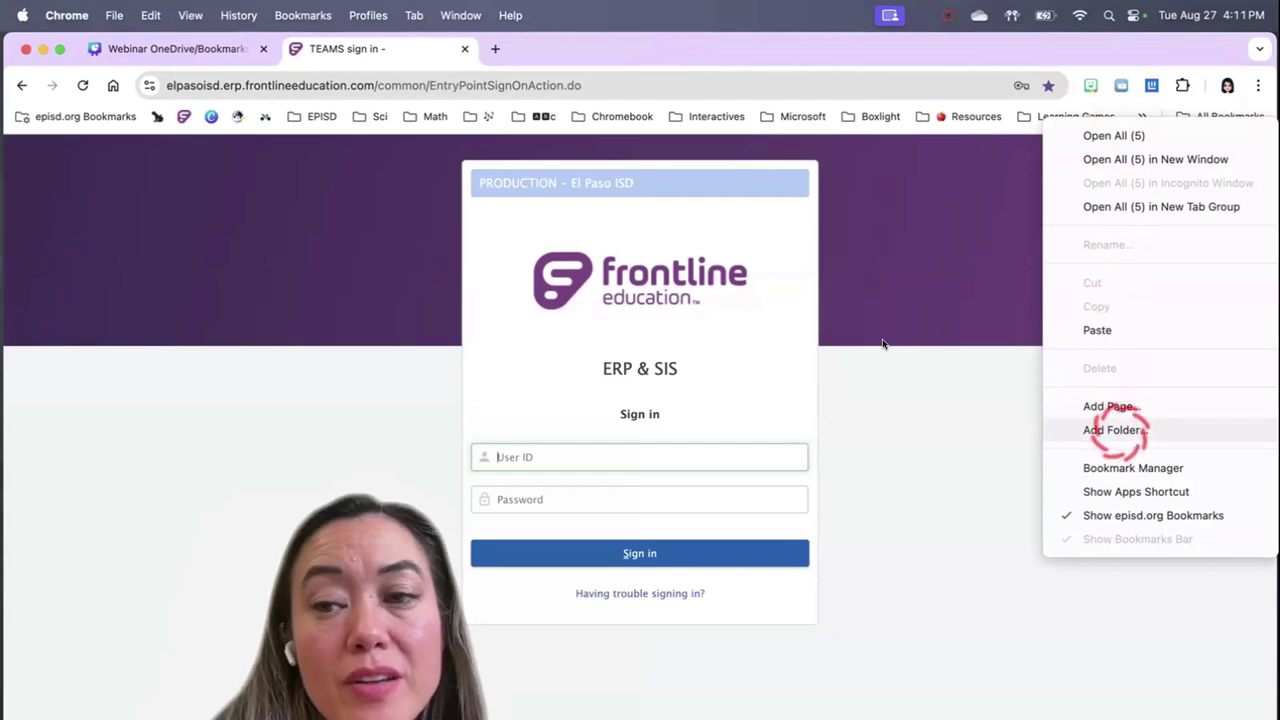
click(1115, 430)
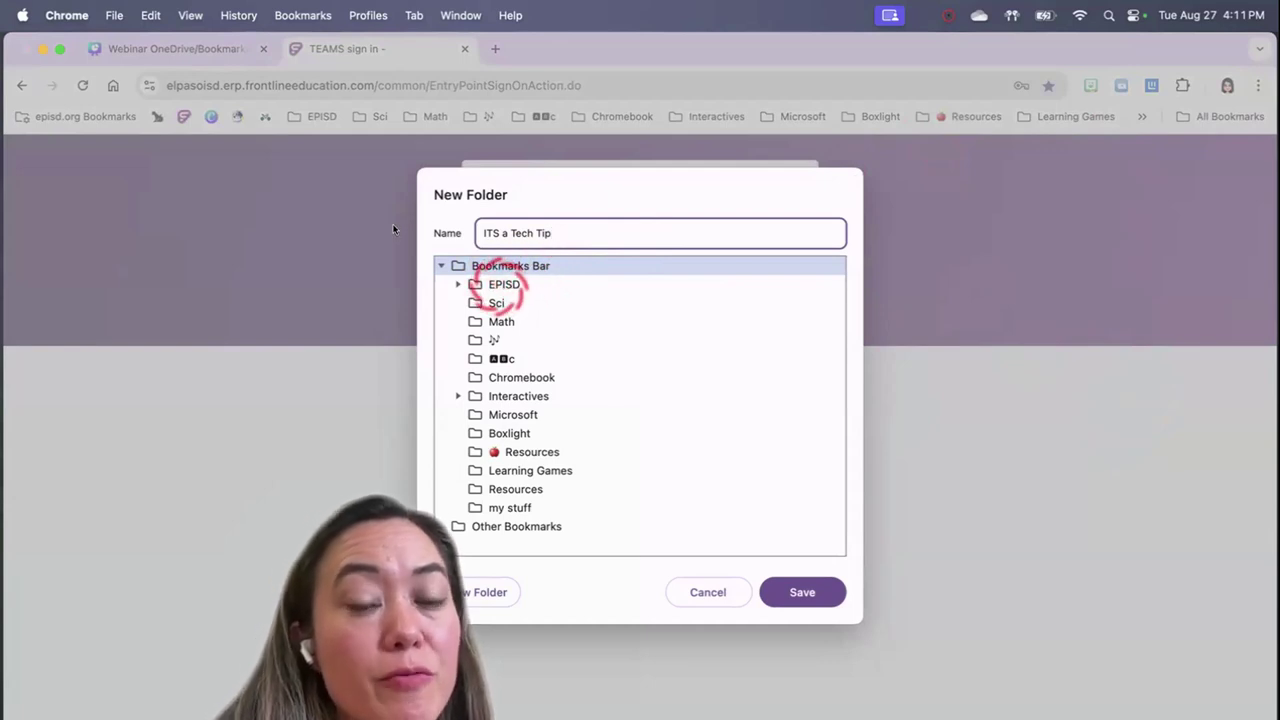
click(802, 592)
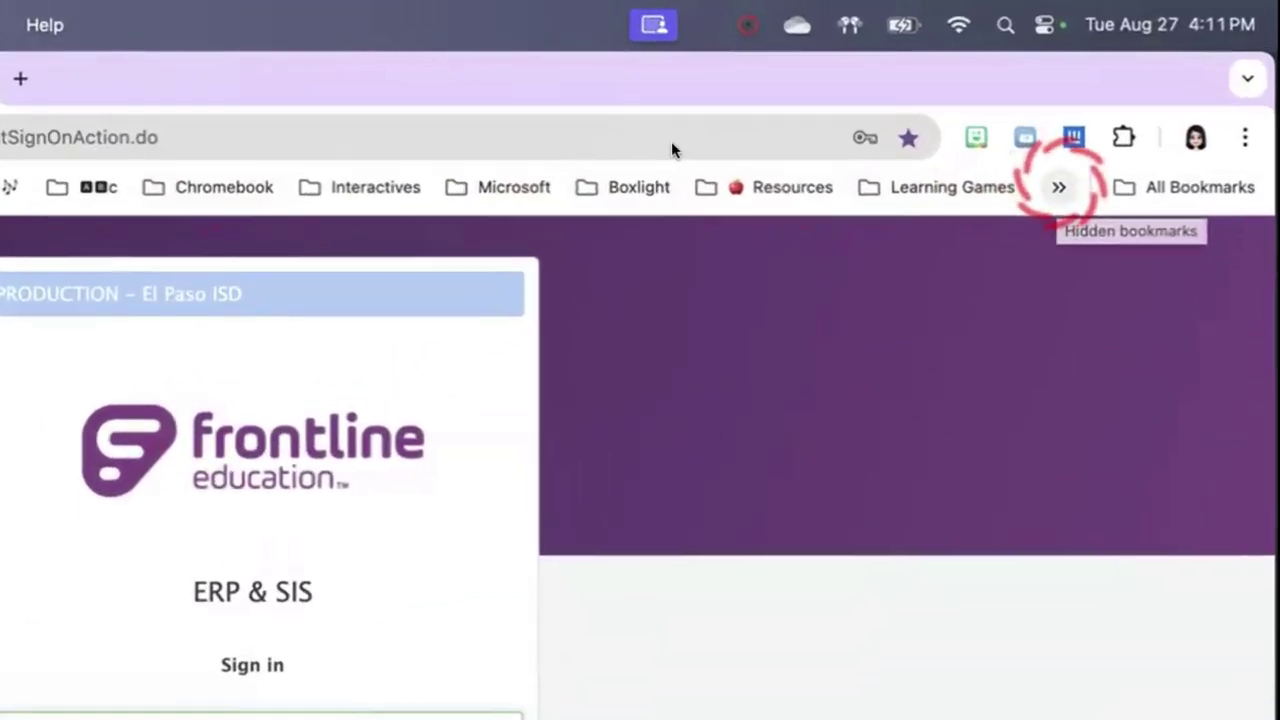
Move ITS a Tech Tip from the » overflow to between EPISD and Sci, then view the music folder
click(1142, 116)
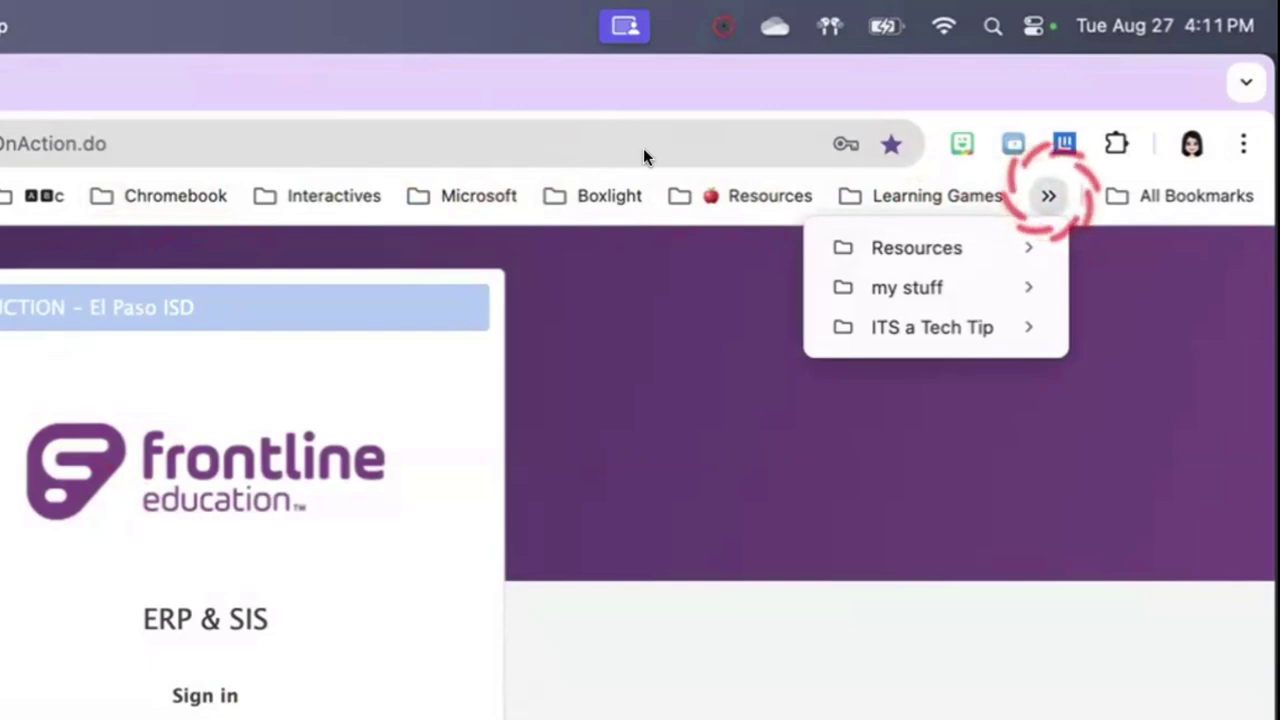
click(945, 330)
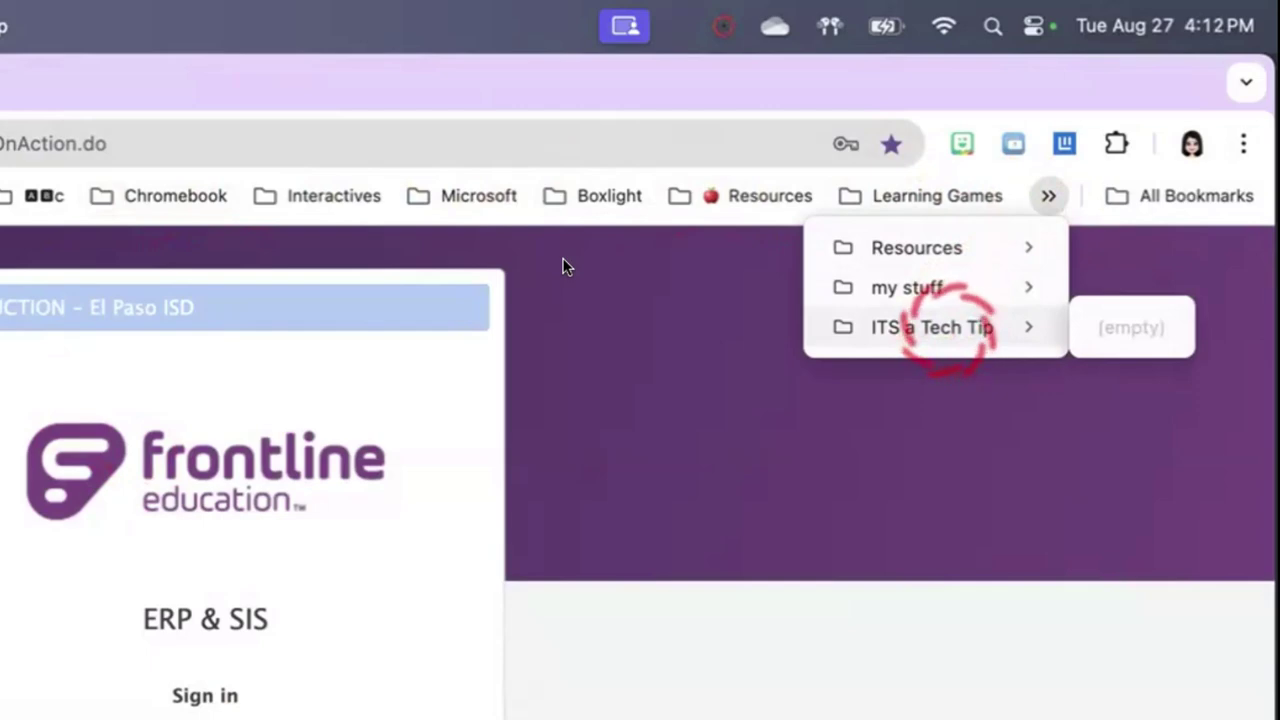
drag(945, 330, 240, 175)
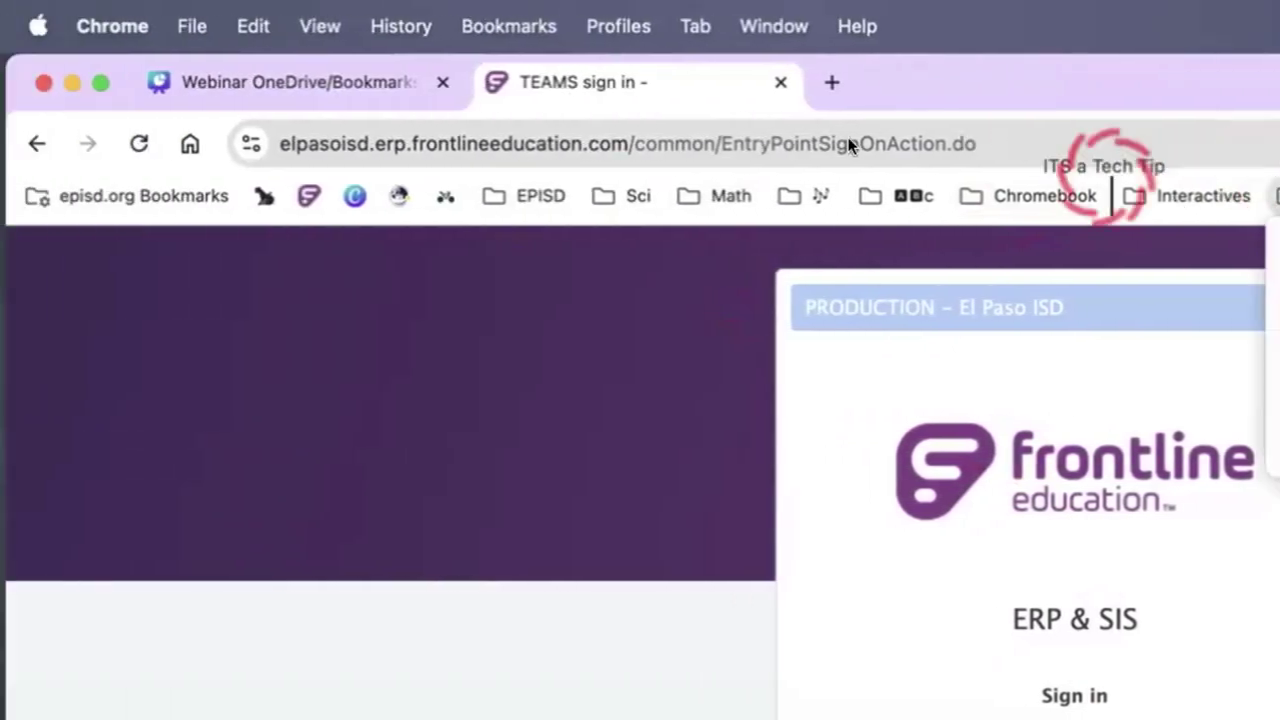
mouse_move(848, 140)
mouse_down()
mouse_move(371, 163)
mouse_move(451, 157)
mouse_up()
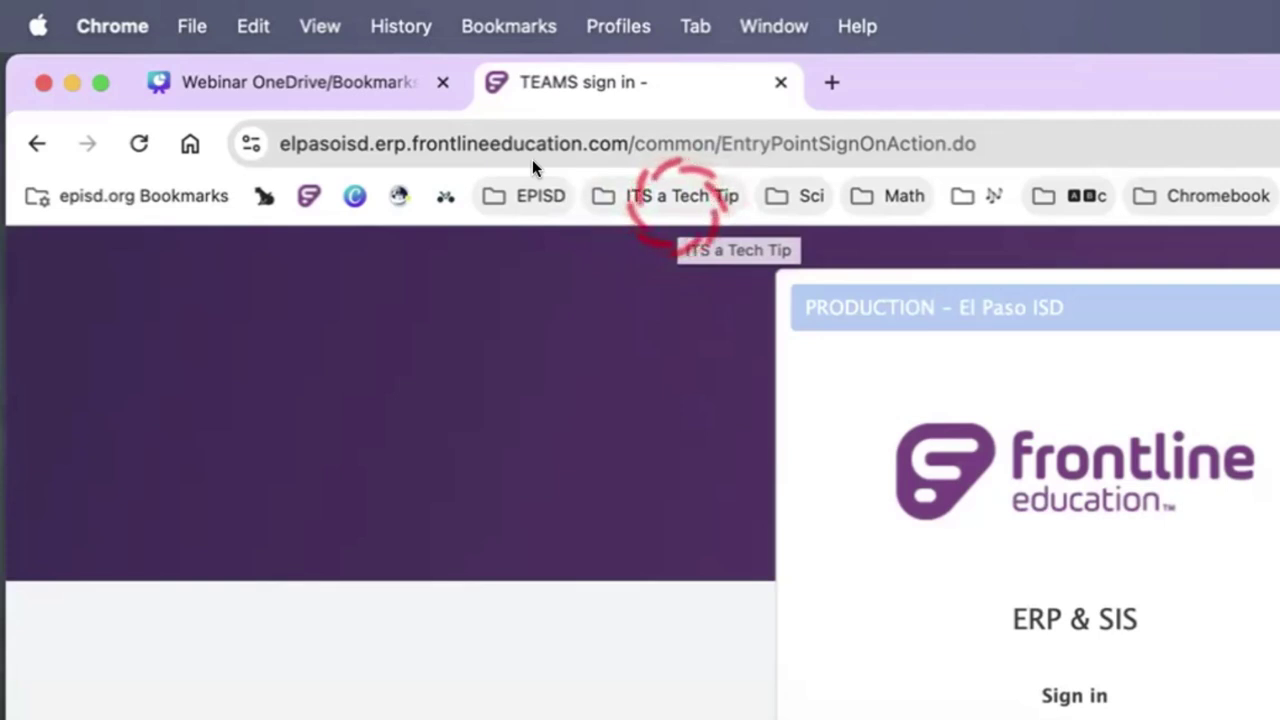
click(680, 196)
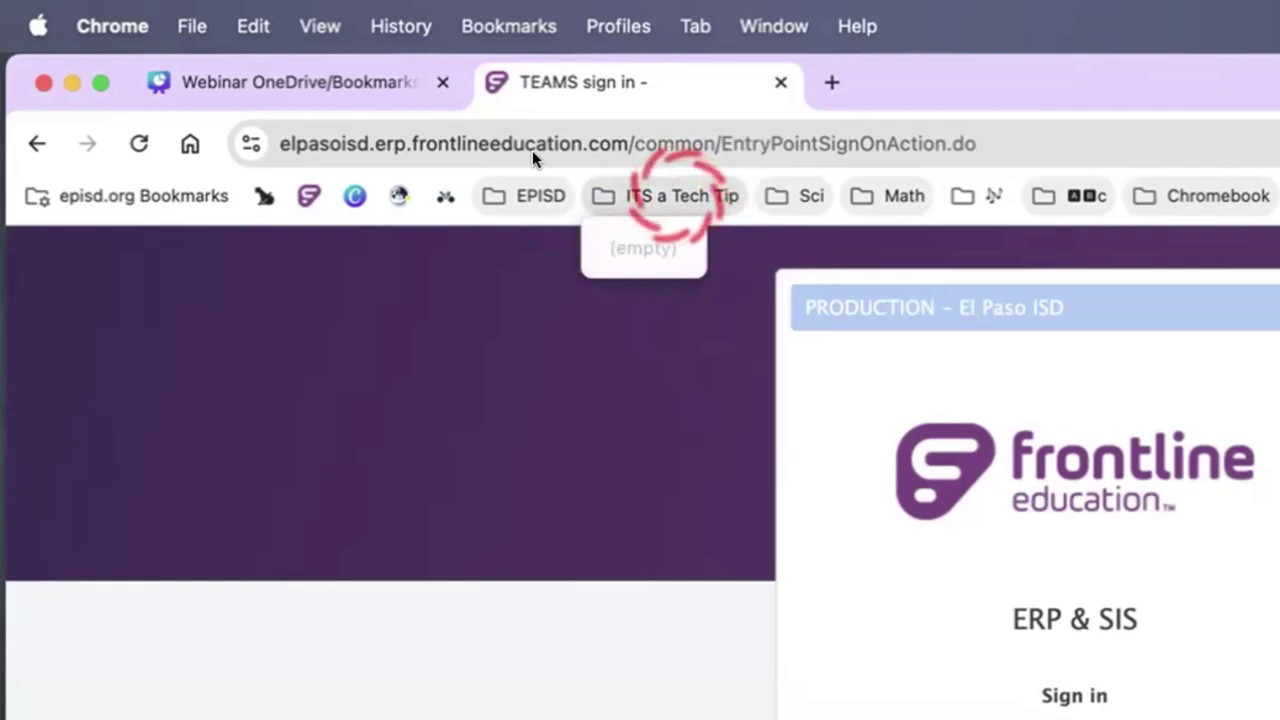
click(978, 196)
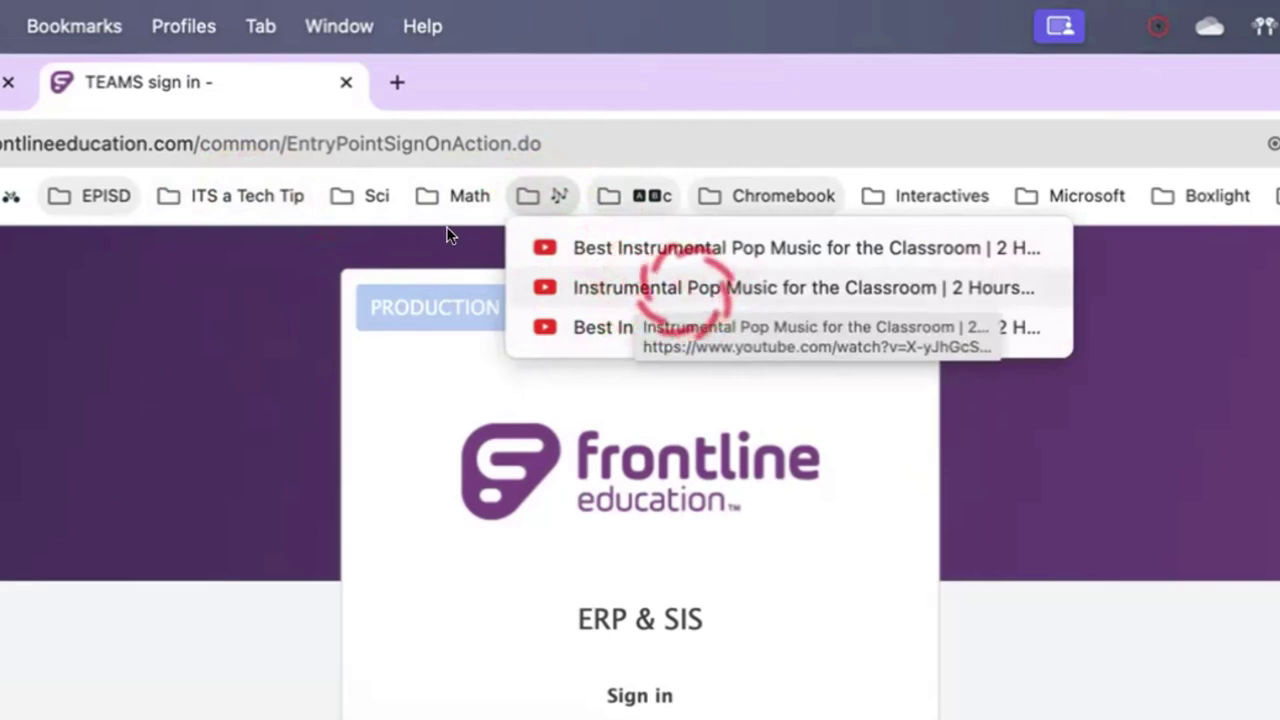
Open the 'Instrumental Pop Music for the Classroom' YouTube bookmark from the music-note folder
click(685, 288)
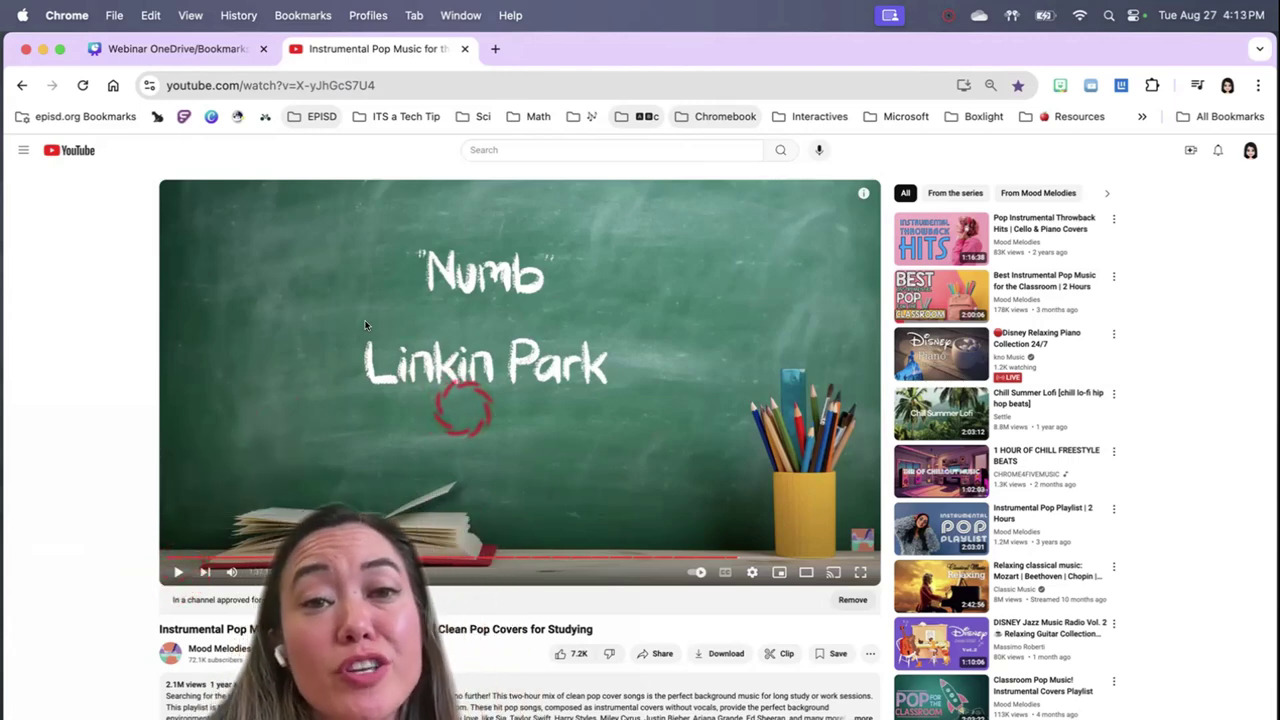
Go to youtube.com in a new tab
click(495, 48)
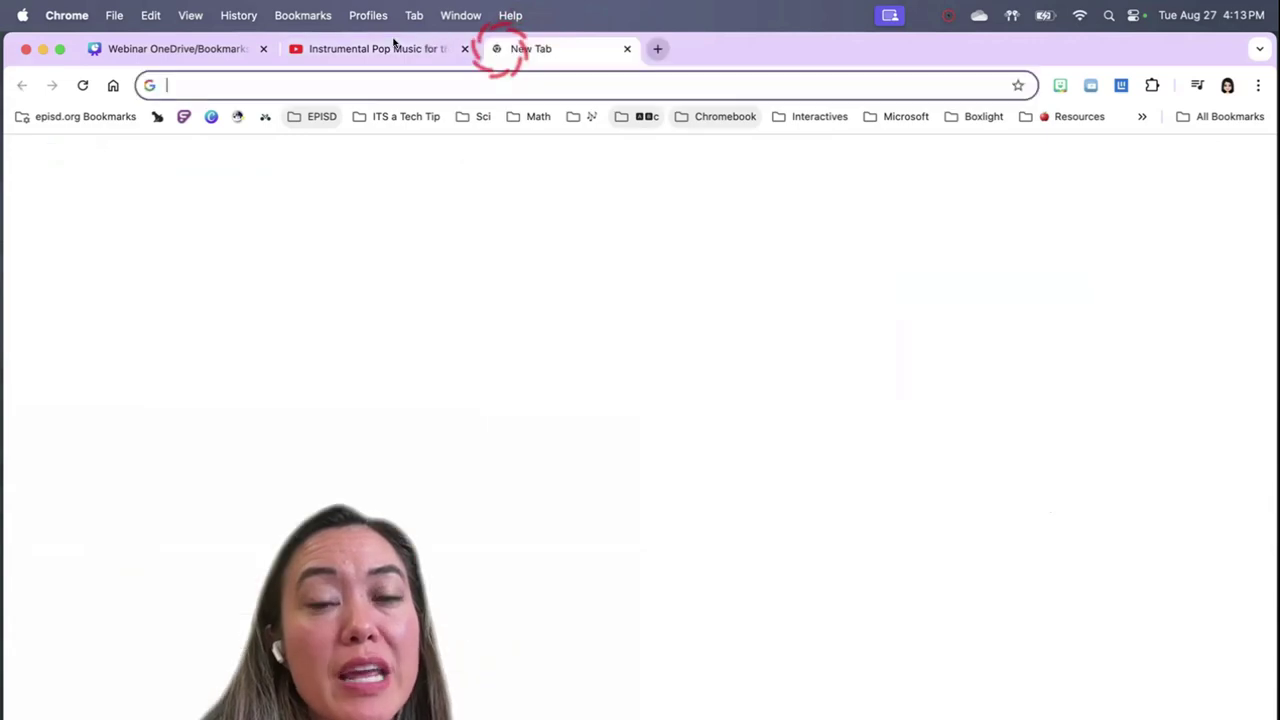
text(youtube.com)
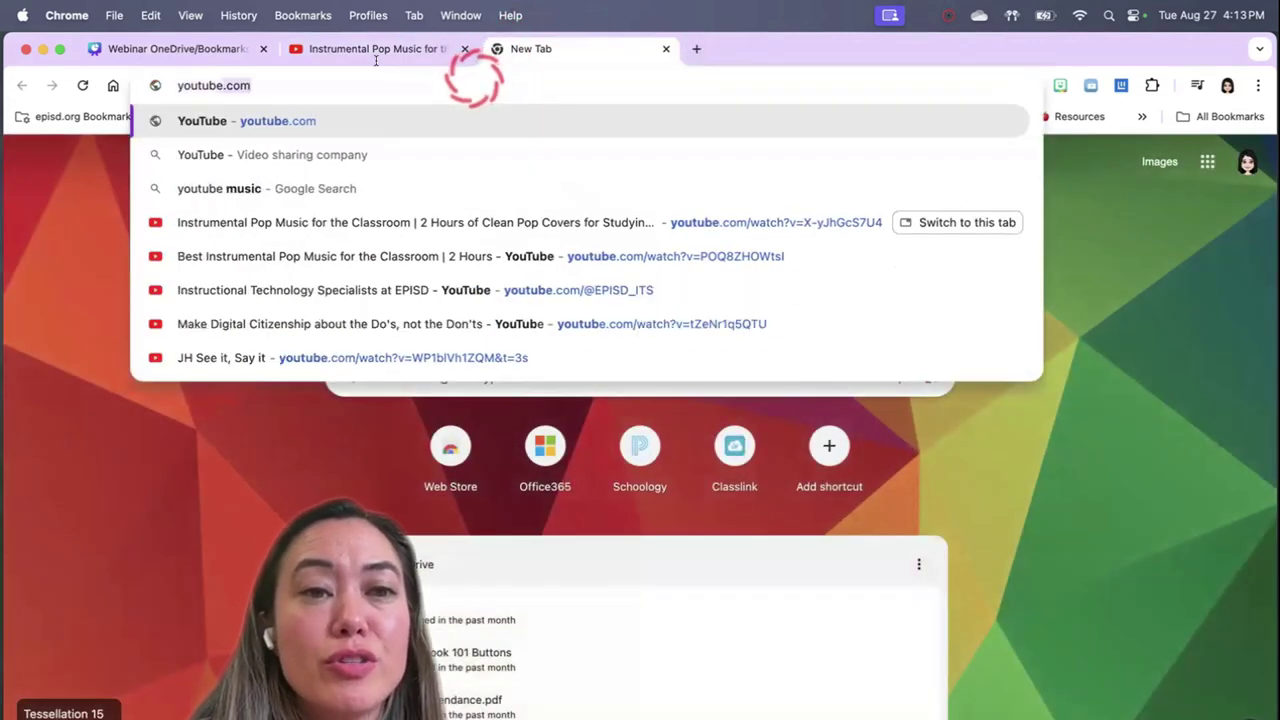
key(Return)
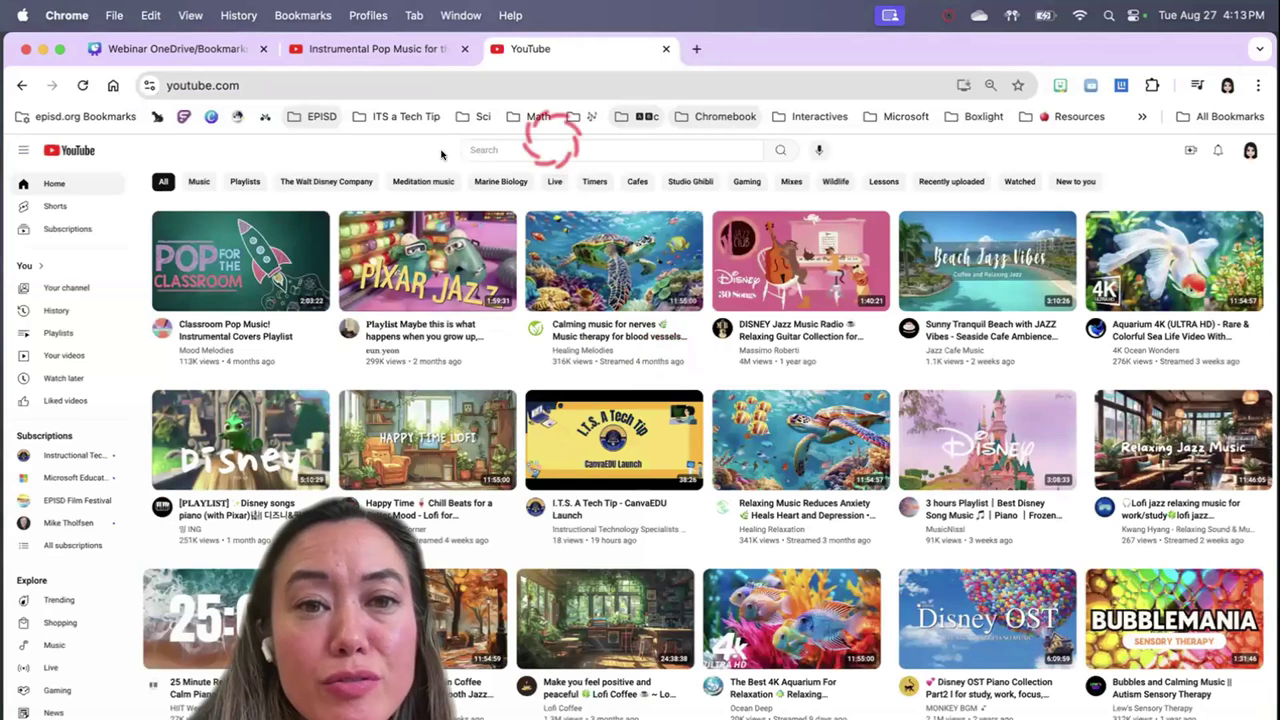
Search 'instrumental music for the classroom' and open the Disney Relaxing Piano Collection 24/7 video
click(518, 150)
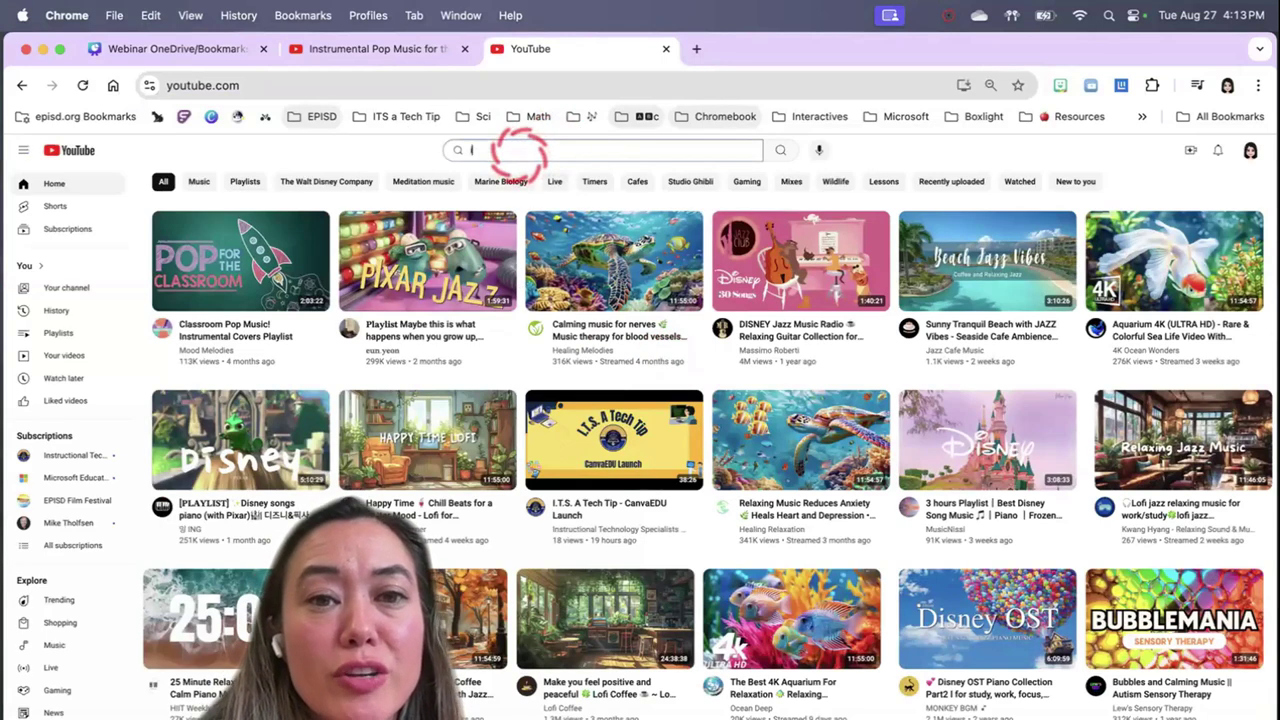
text(instrumental)
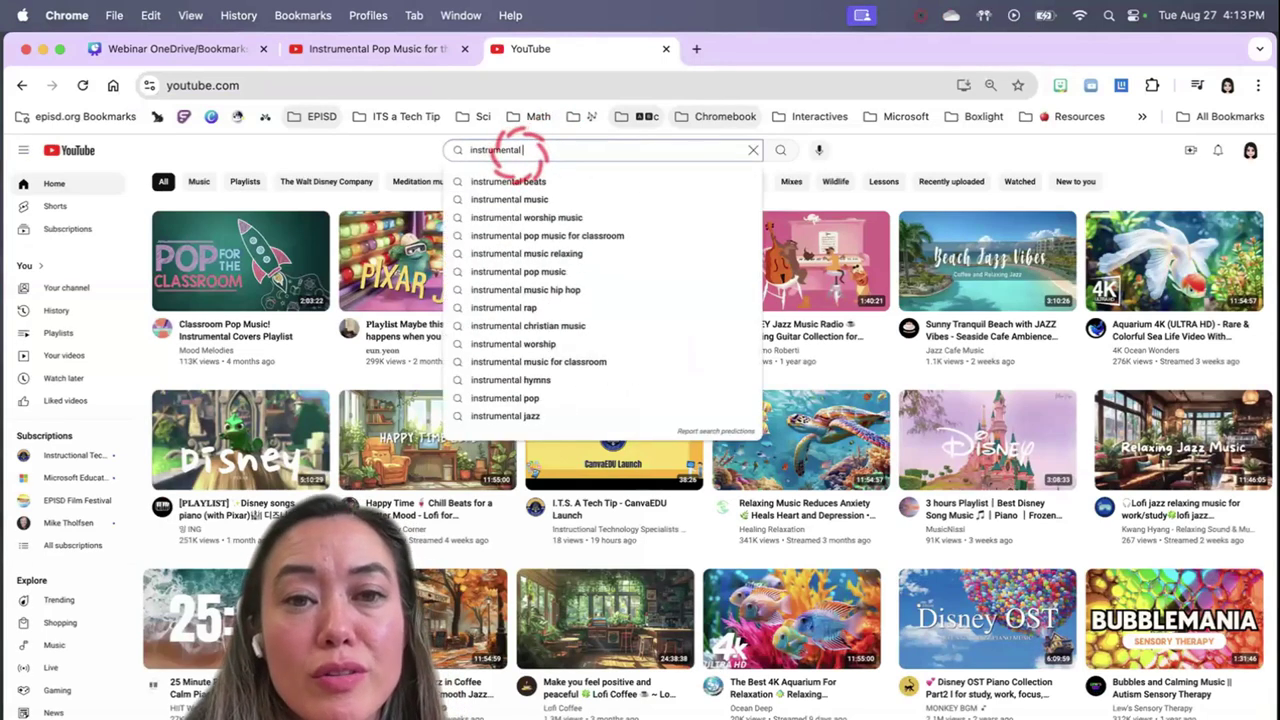
text( music for the classr)
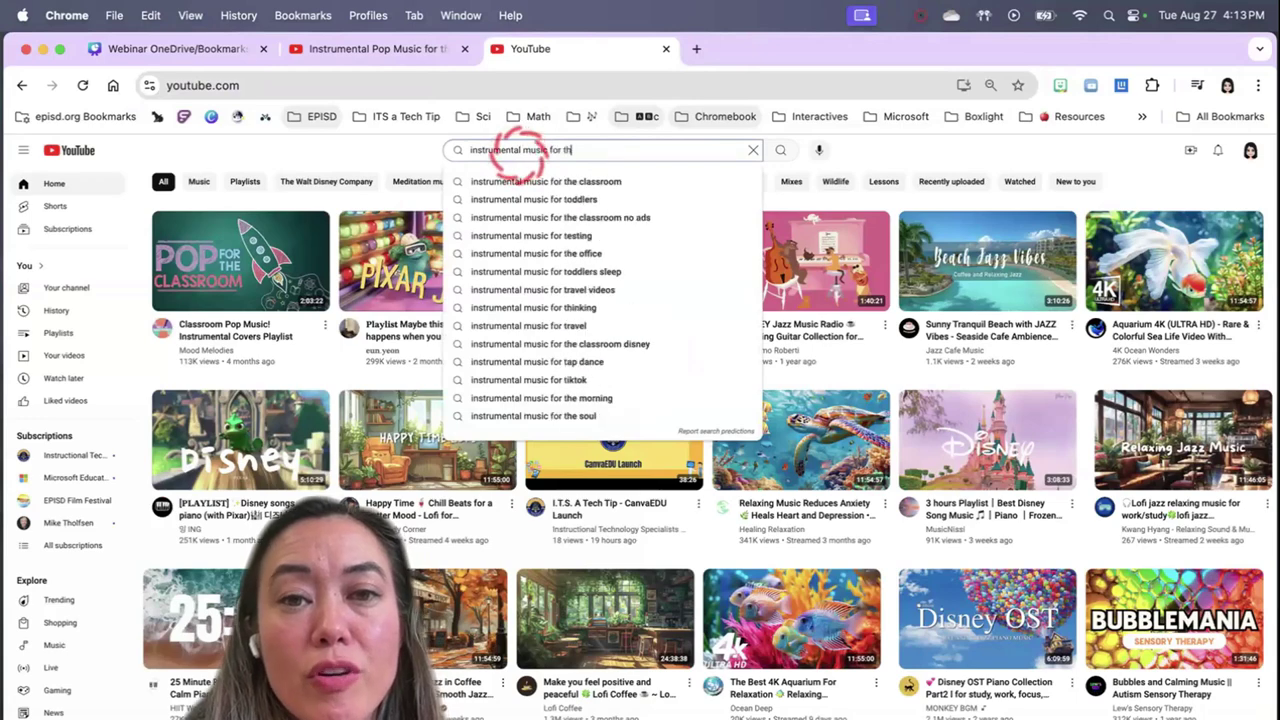
text(oom)
key(Return)
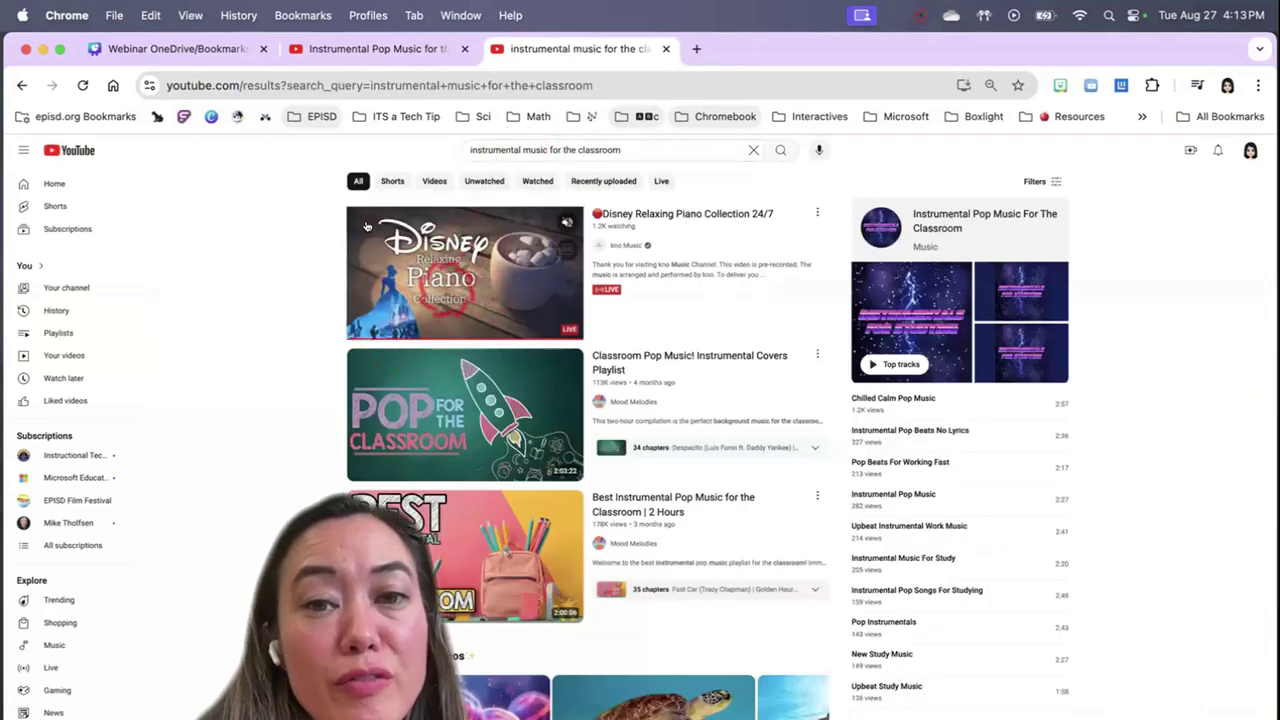
mouse_move(394, 210)
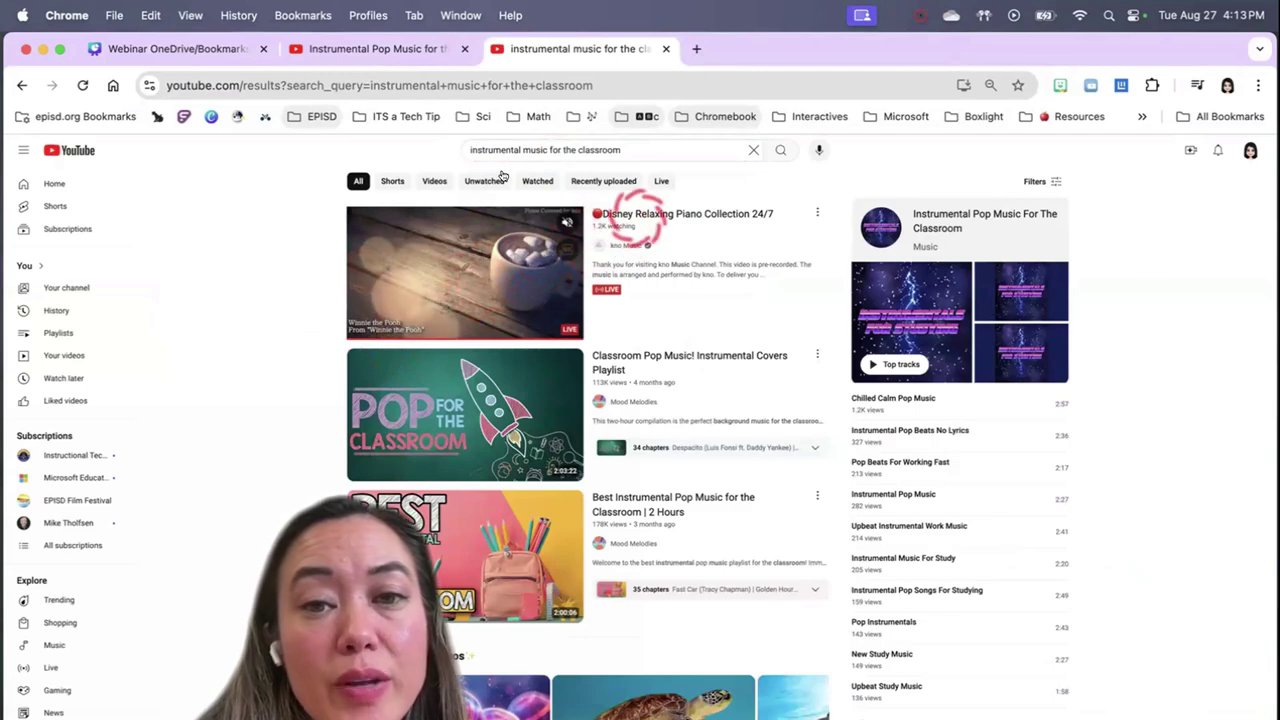
click(400, 212)
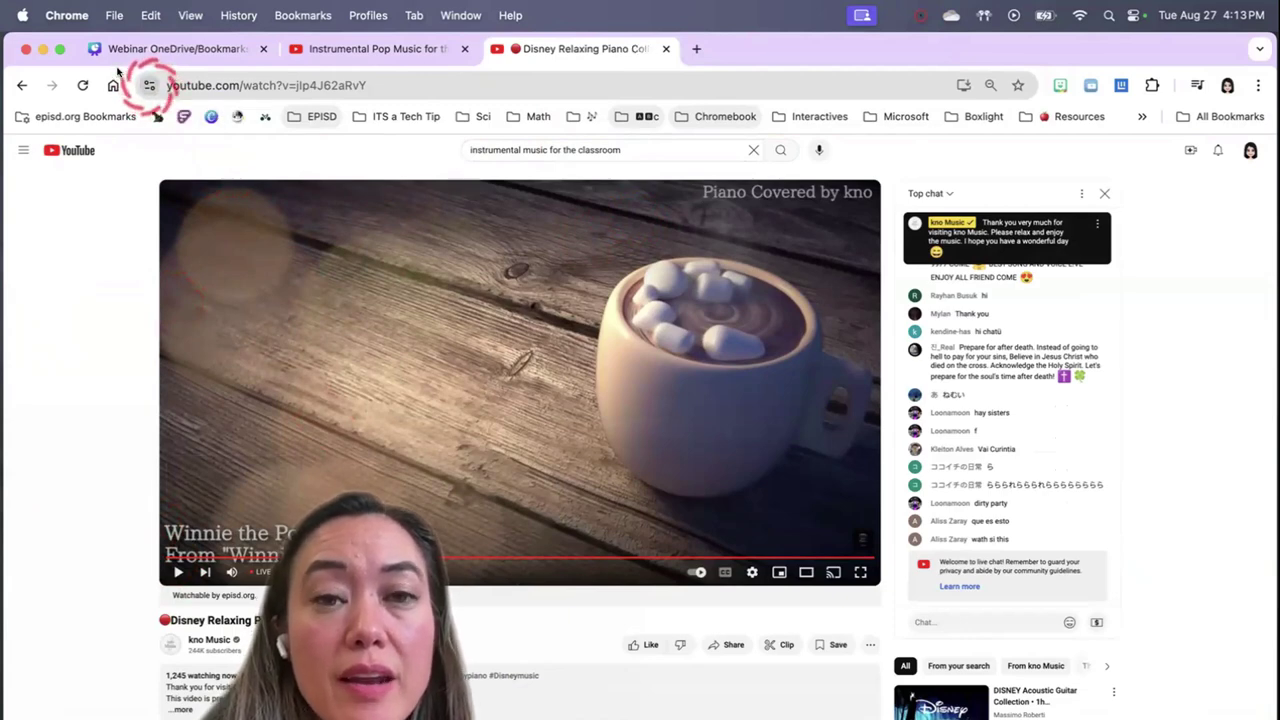
File the Disney Relaxing Piano video into the music bookmark folder and close its tab
drag(148, 85, 585, 110)
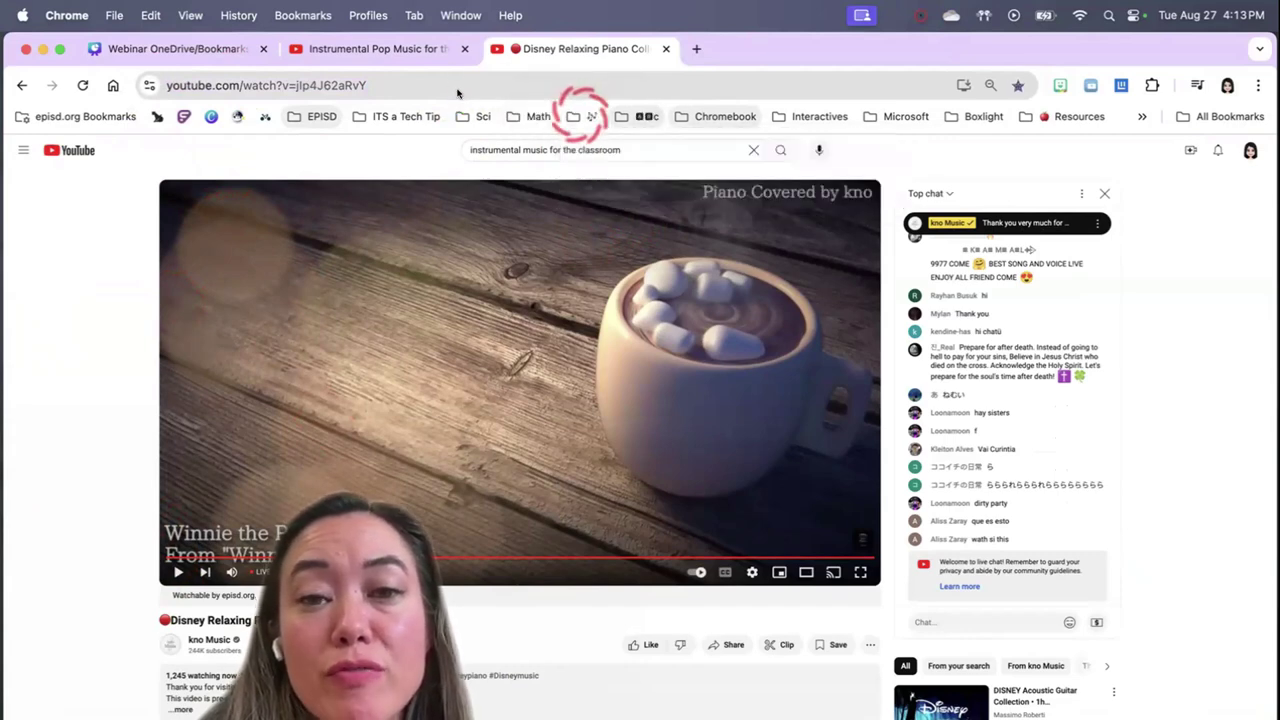
click(585, 112)
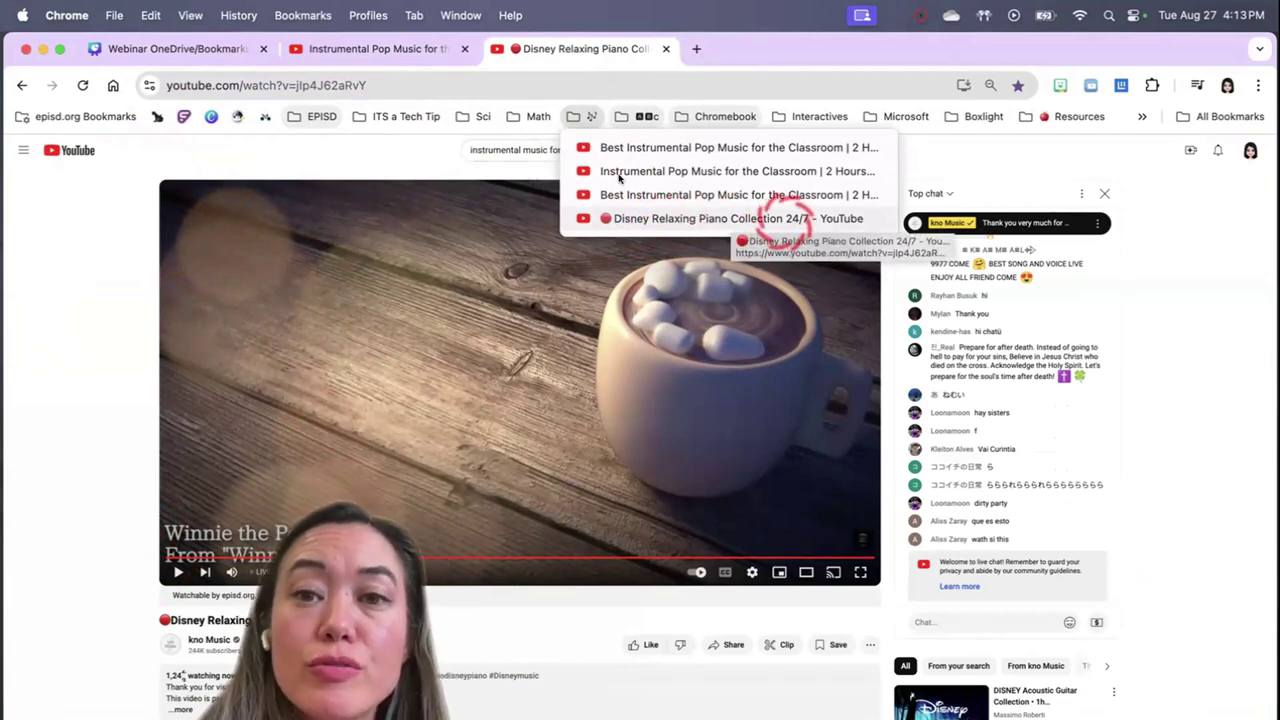
click(519, 43)
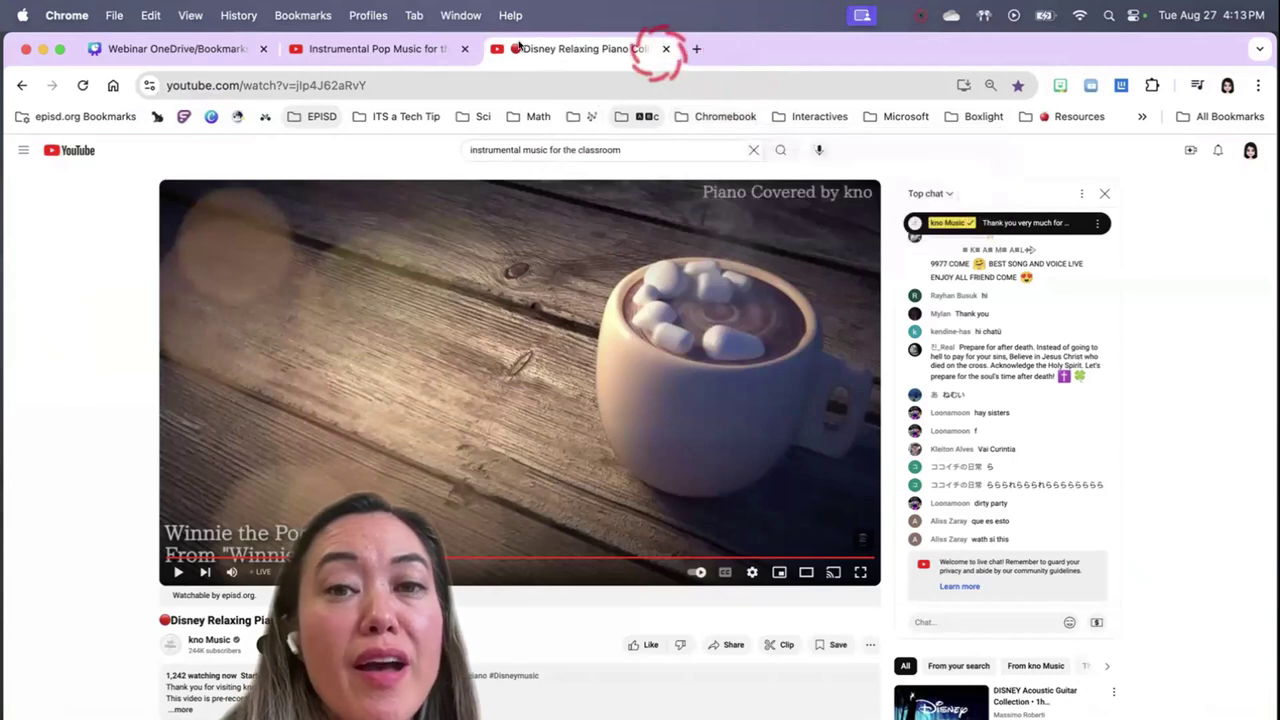
click(665, 48)
Reopen Disney Relaxing Piano from the music folder in a new tab, pause it, then close it
click(494, 48)
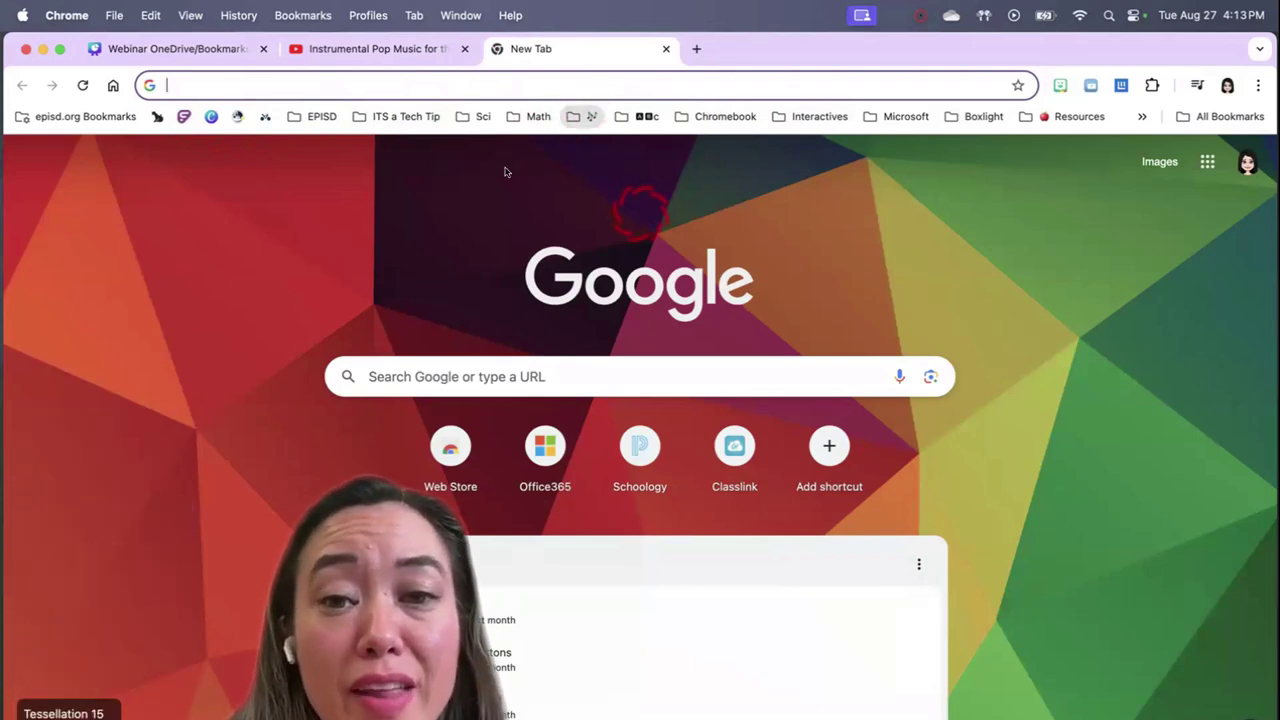
click(583, 116)
click(640, 214)
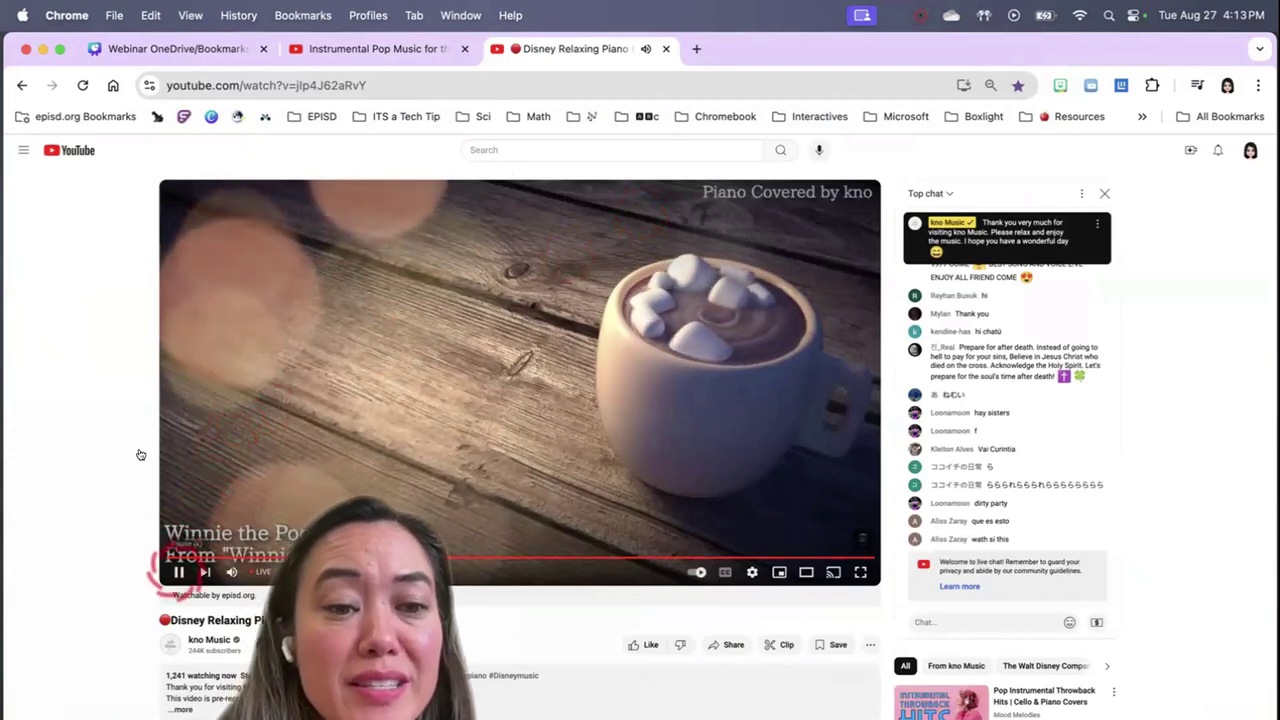
key(k)
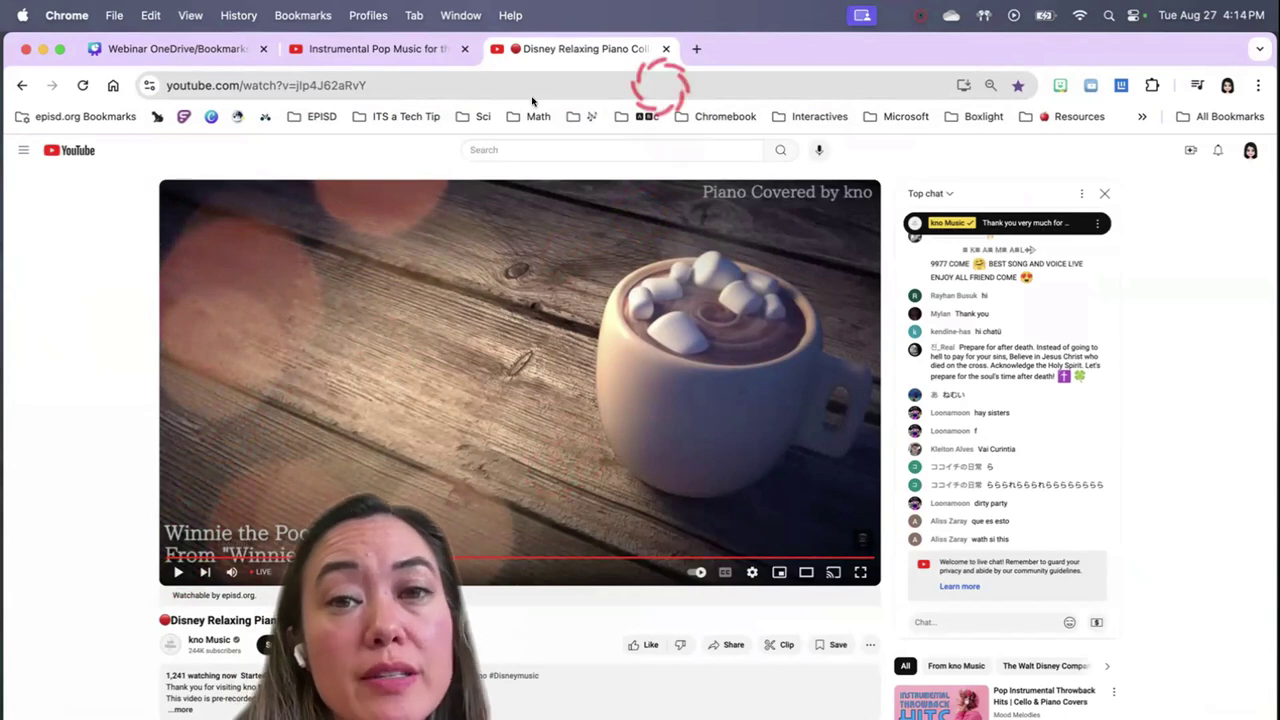
click(665, 48)
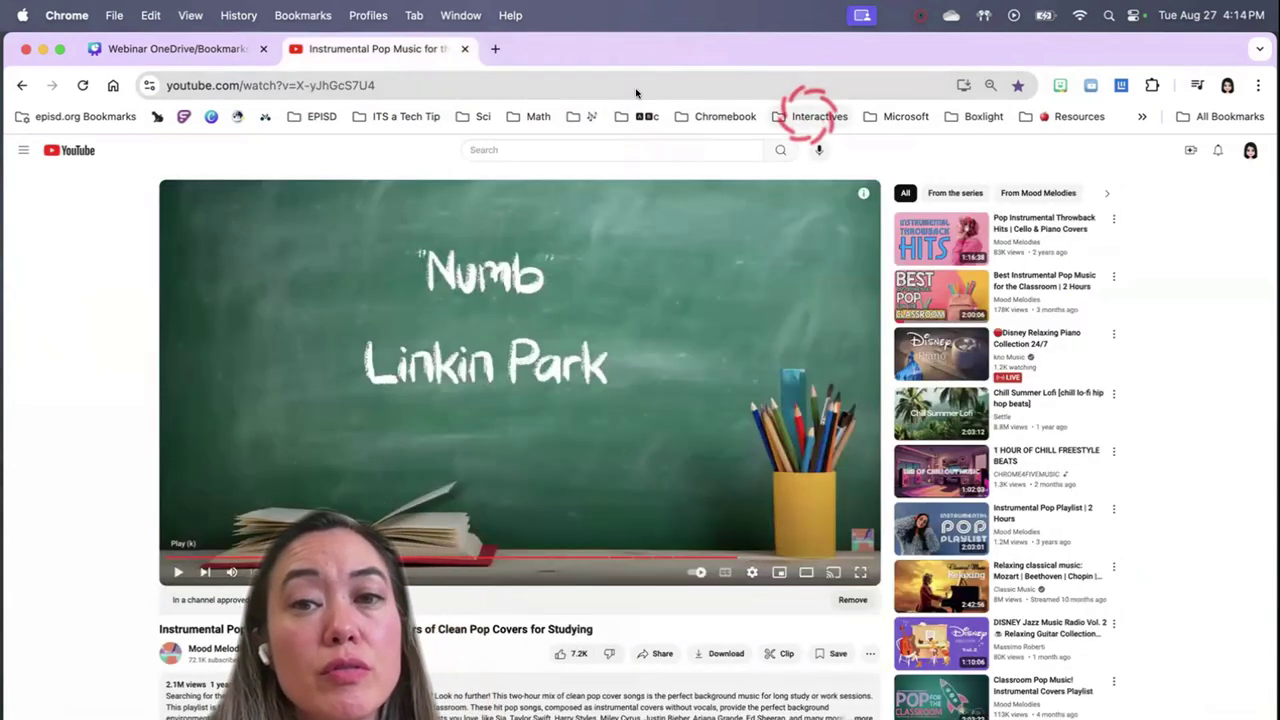
Open the Geoboard bookmark from the Interactives folder on the bookmarks bar
click(815, 116)
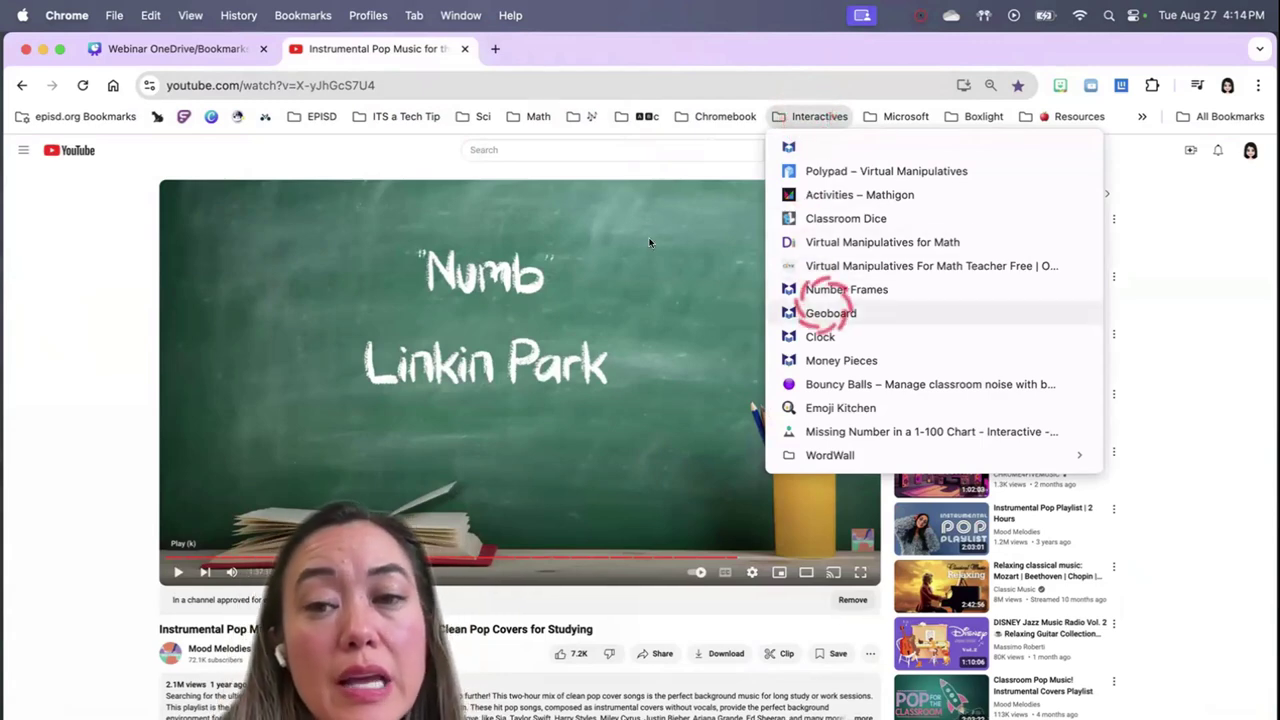
click(828, 313)
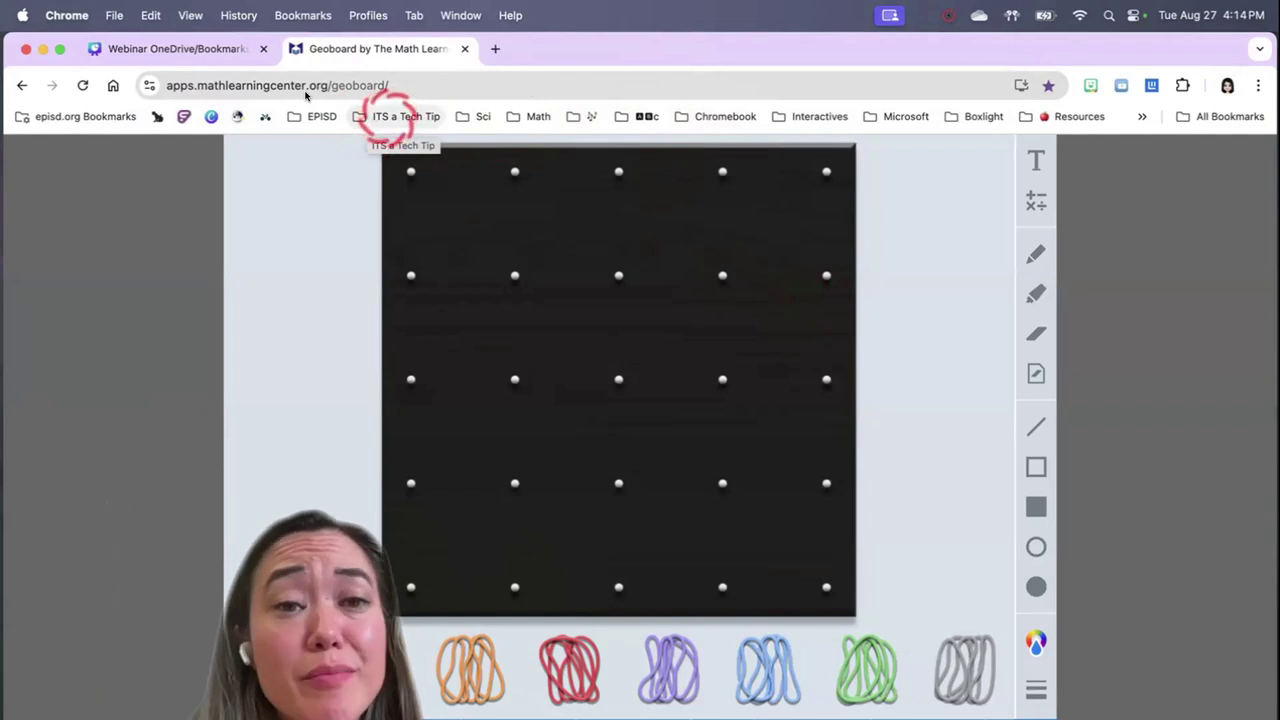
Remove the ITS a Tech Tip folder and drag Interactives from the overflow to before EPISD
right_click(392, 116)
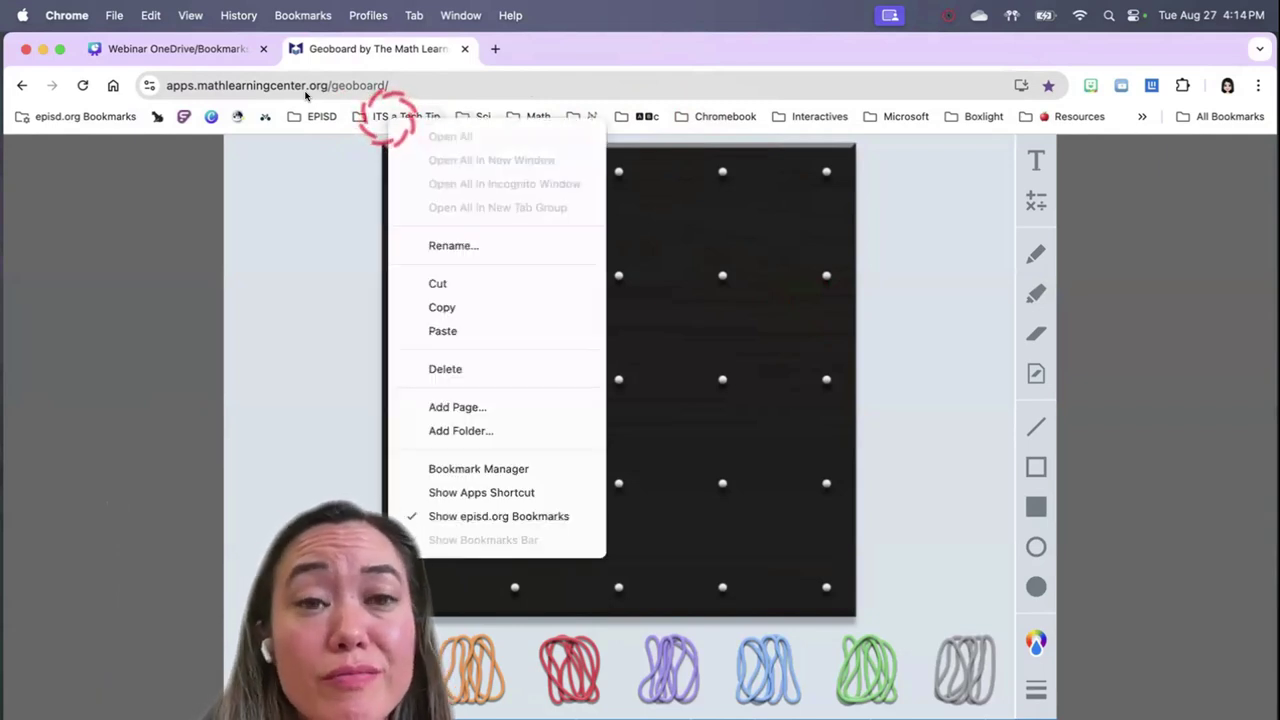
click(445, 369)
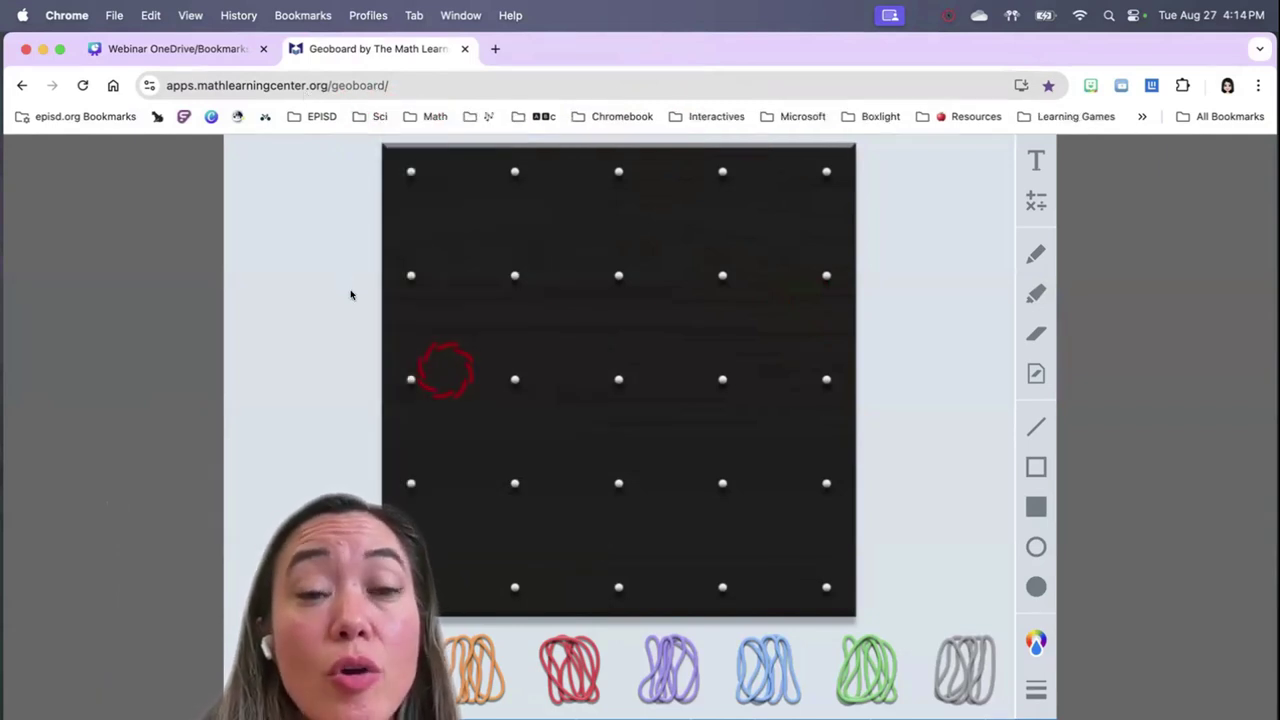
click(1142, 117)
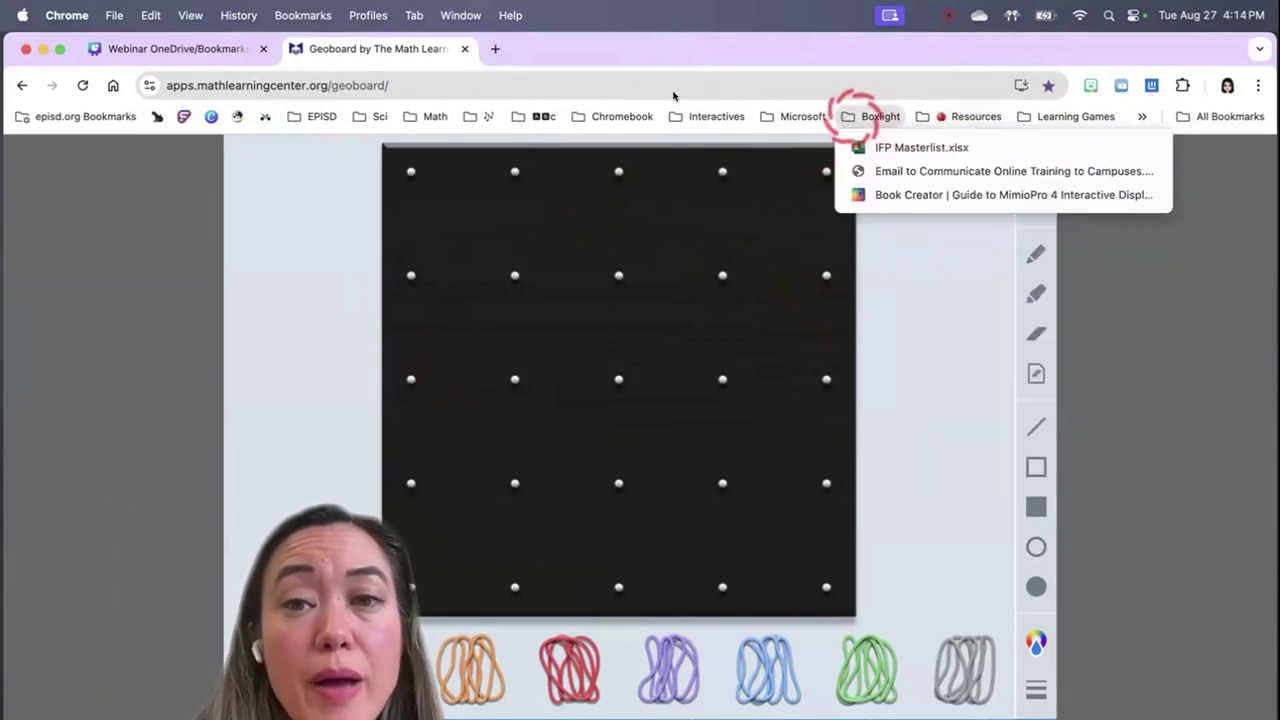
click(705, 117)
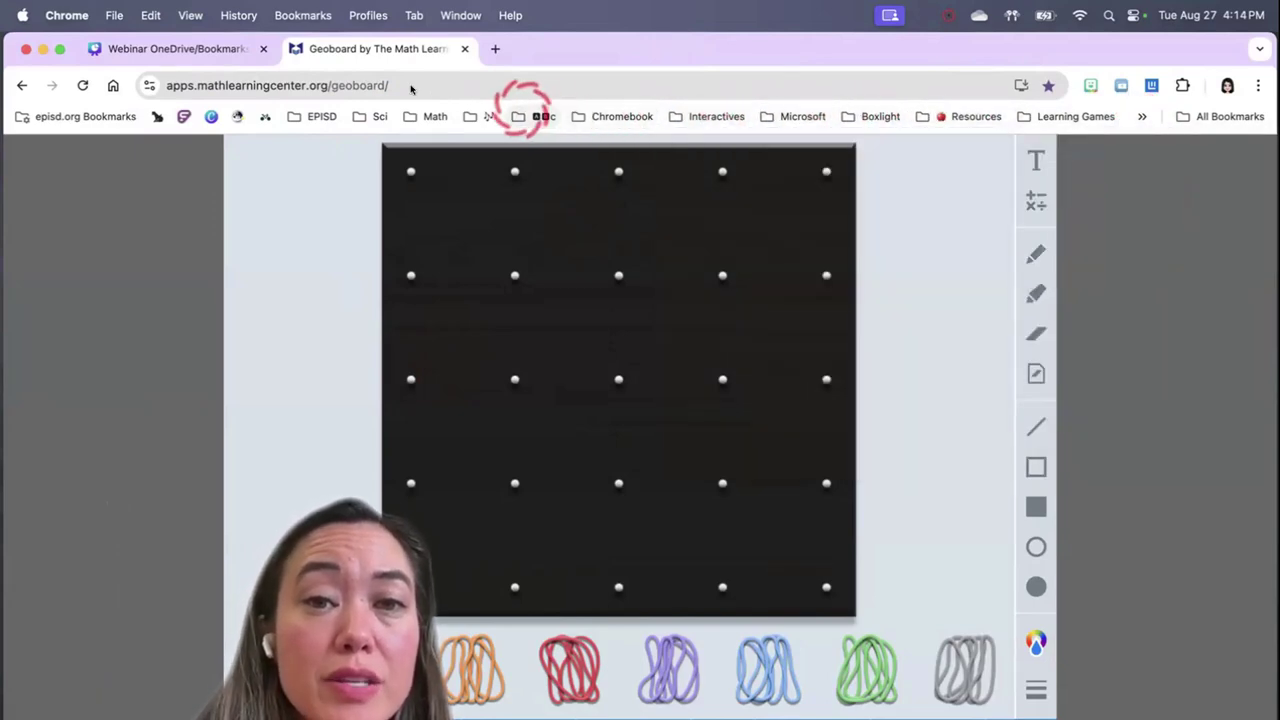
drag(705, 117, 280, 120)
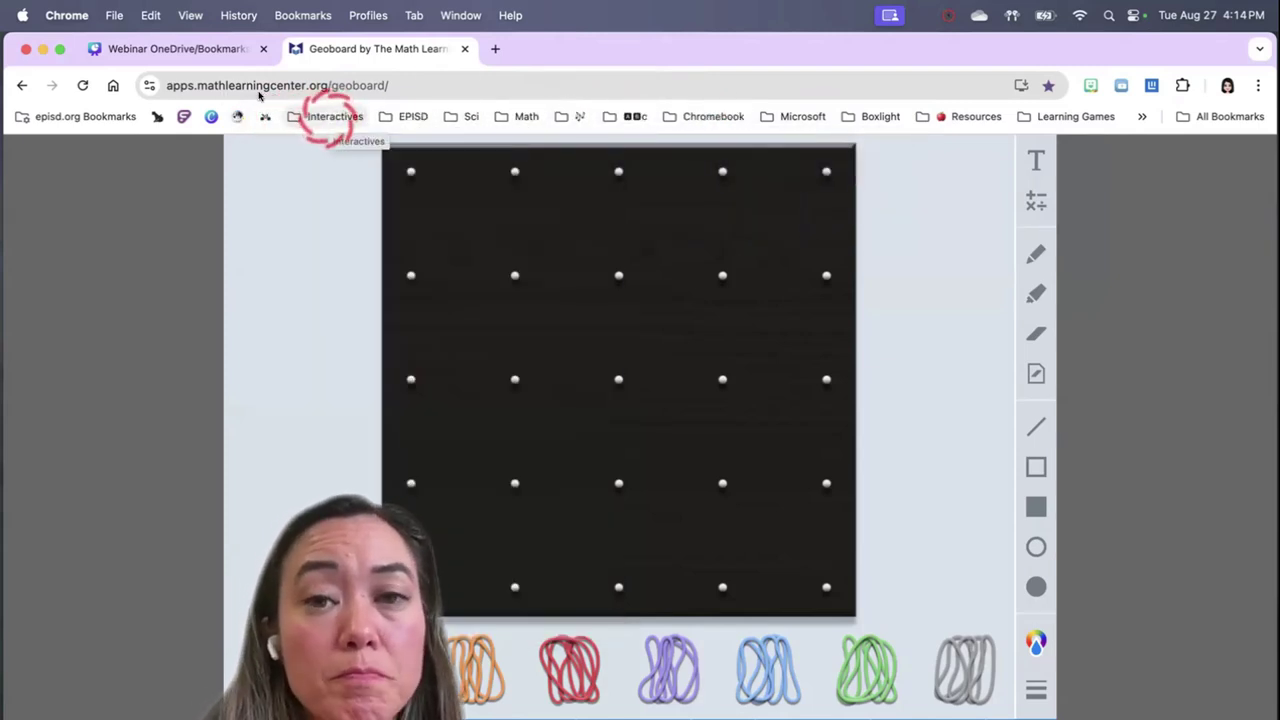
click(1142, 116)
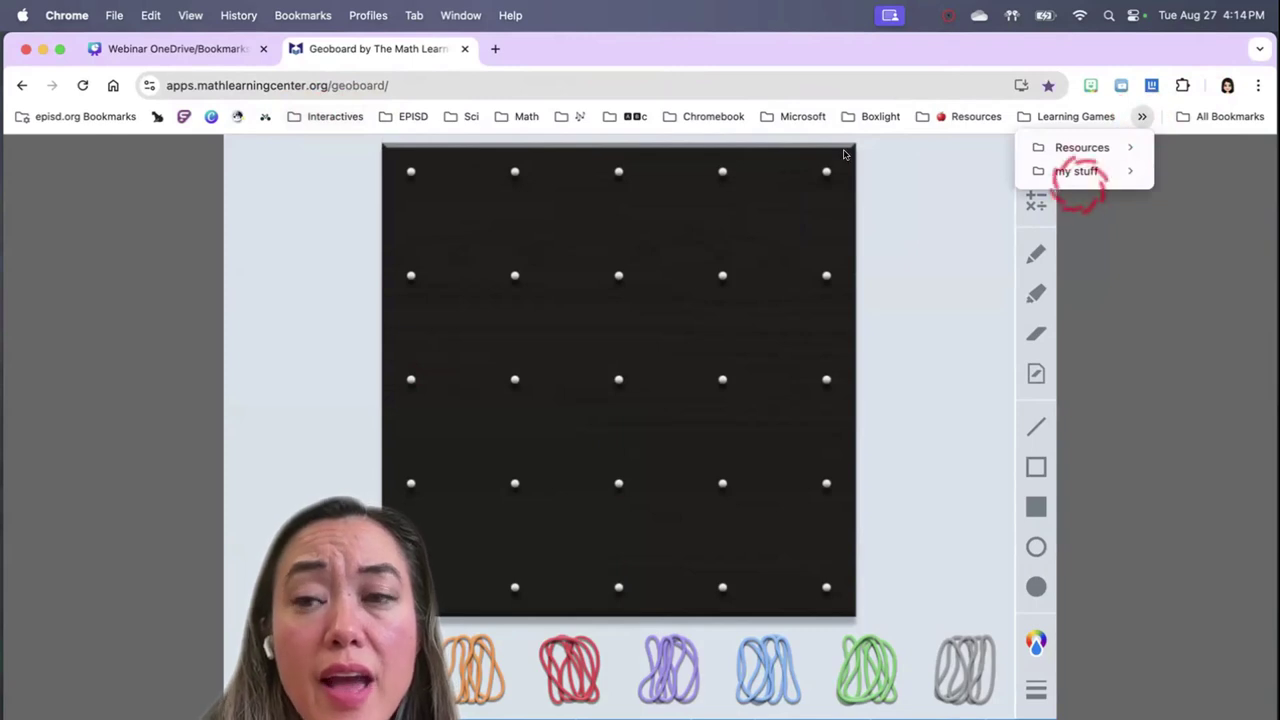
mouse_move(1080, 171)
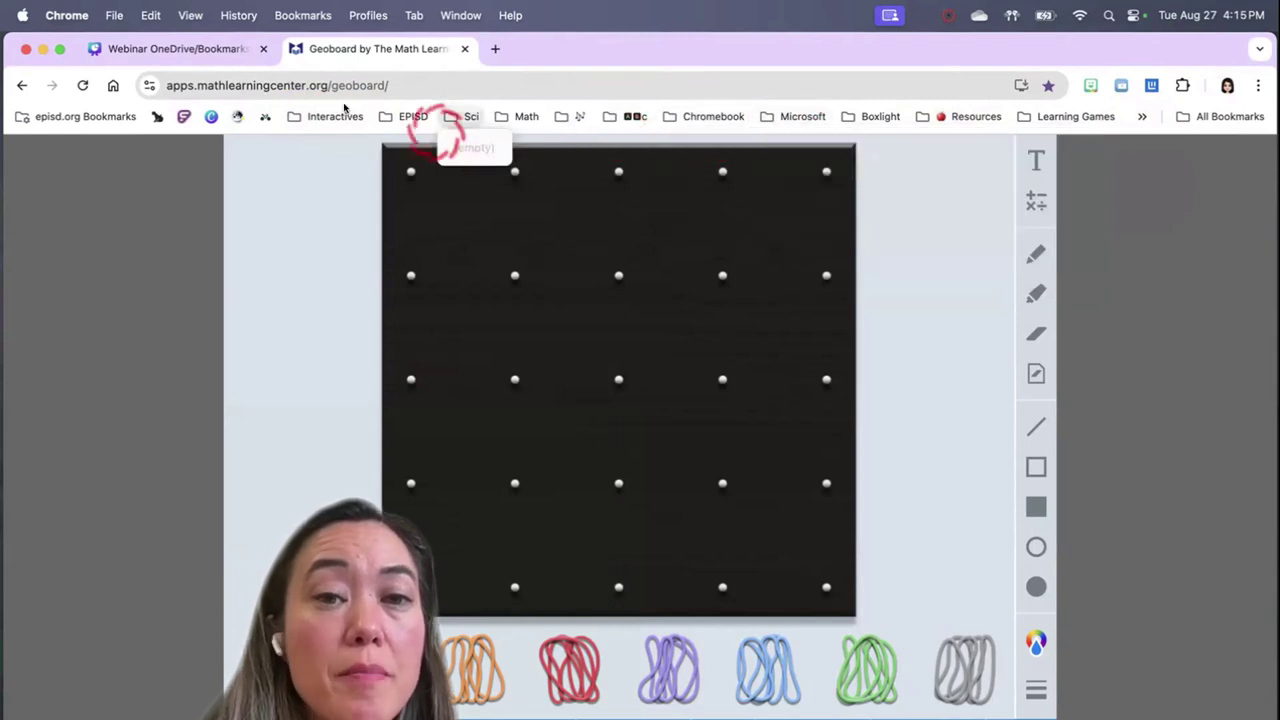
mouse_move(497, 100)
mouse_move(1142, 122)
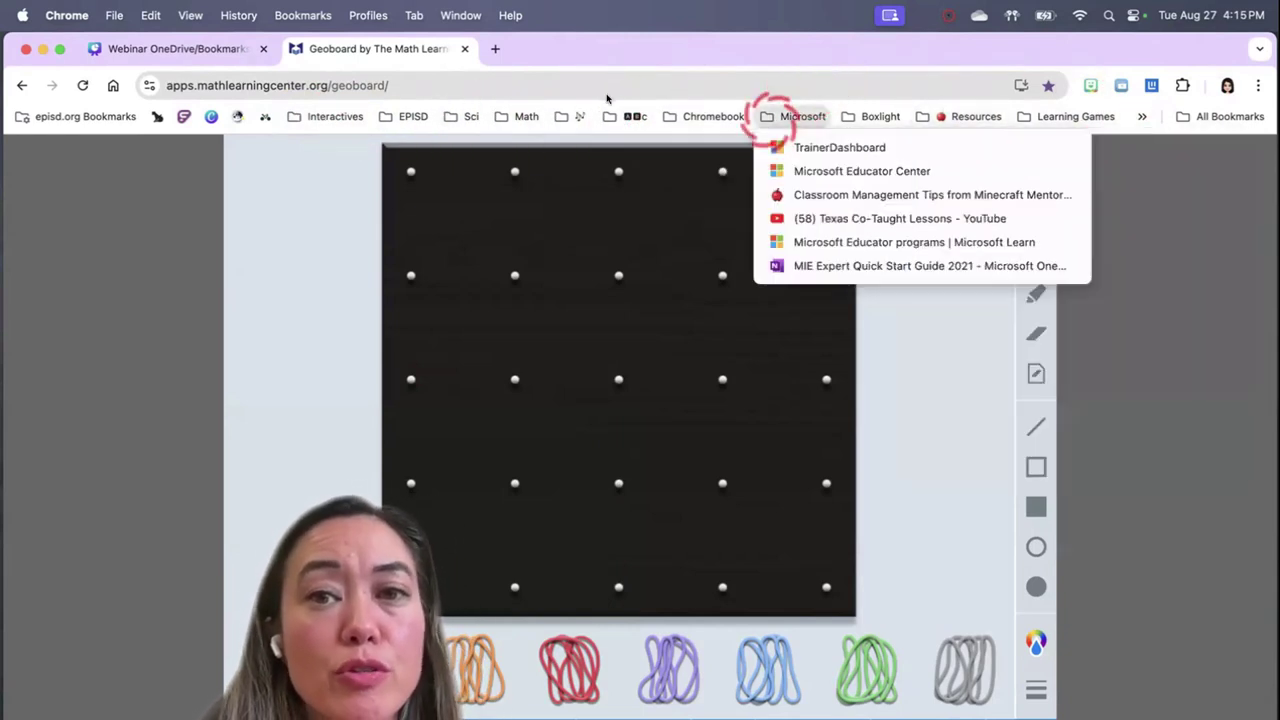
mouse_move(1075, 116)
click(931, 309)
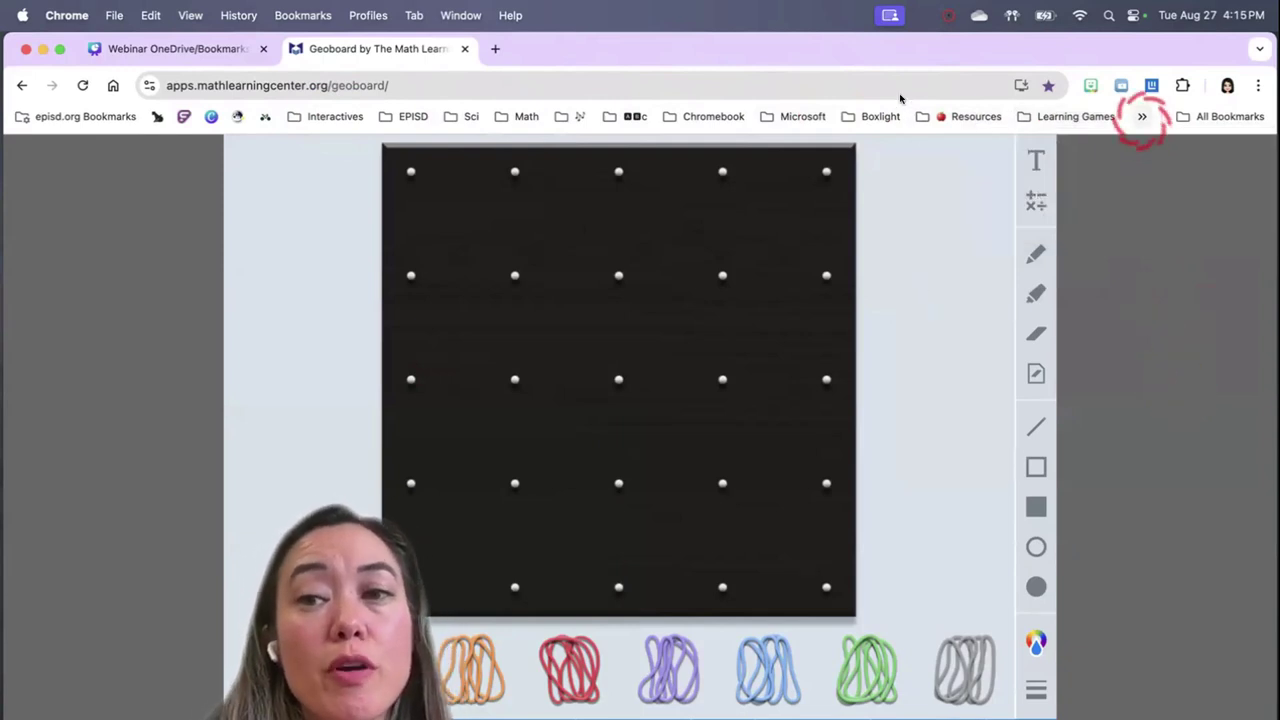
click(1142, 116)
mouse_move(1080, 172)
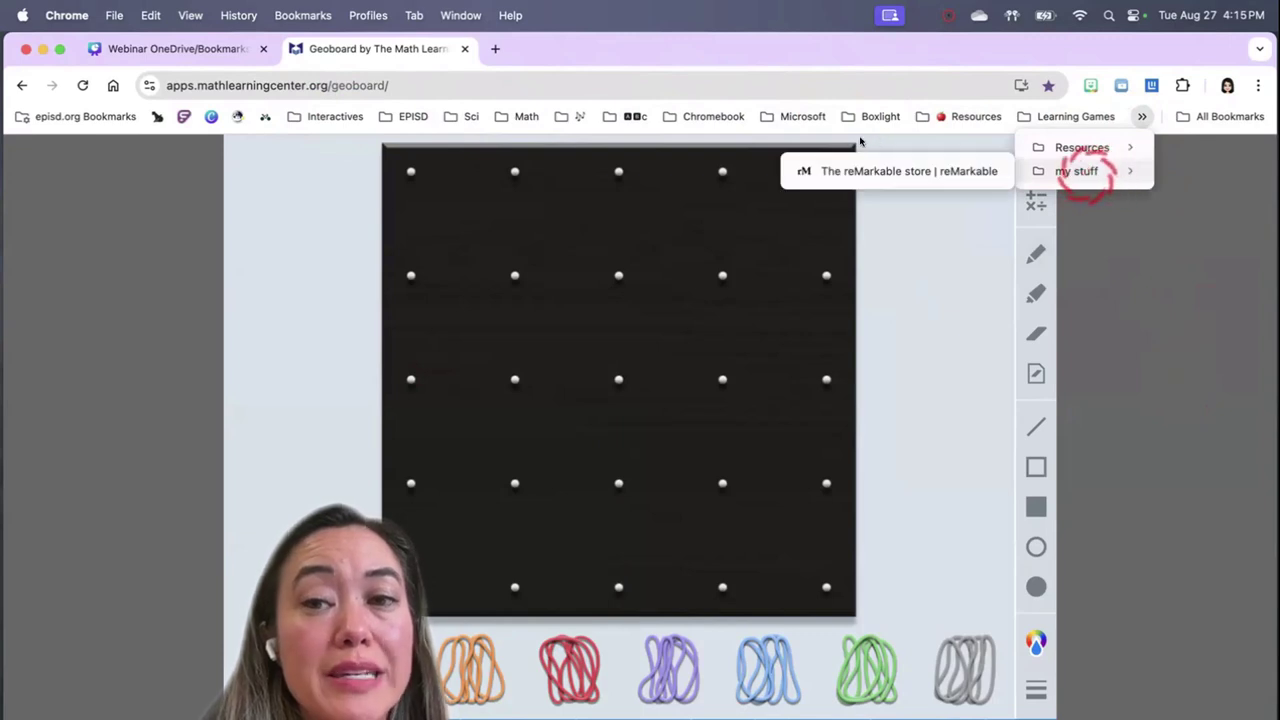
click(900, 209)
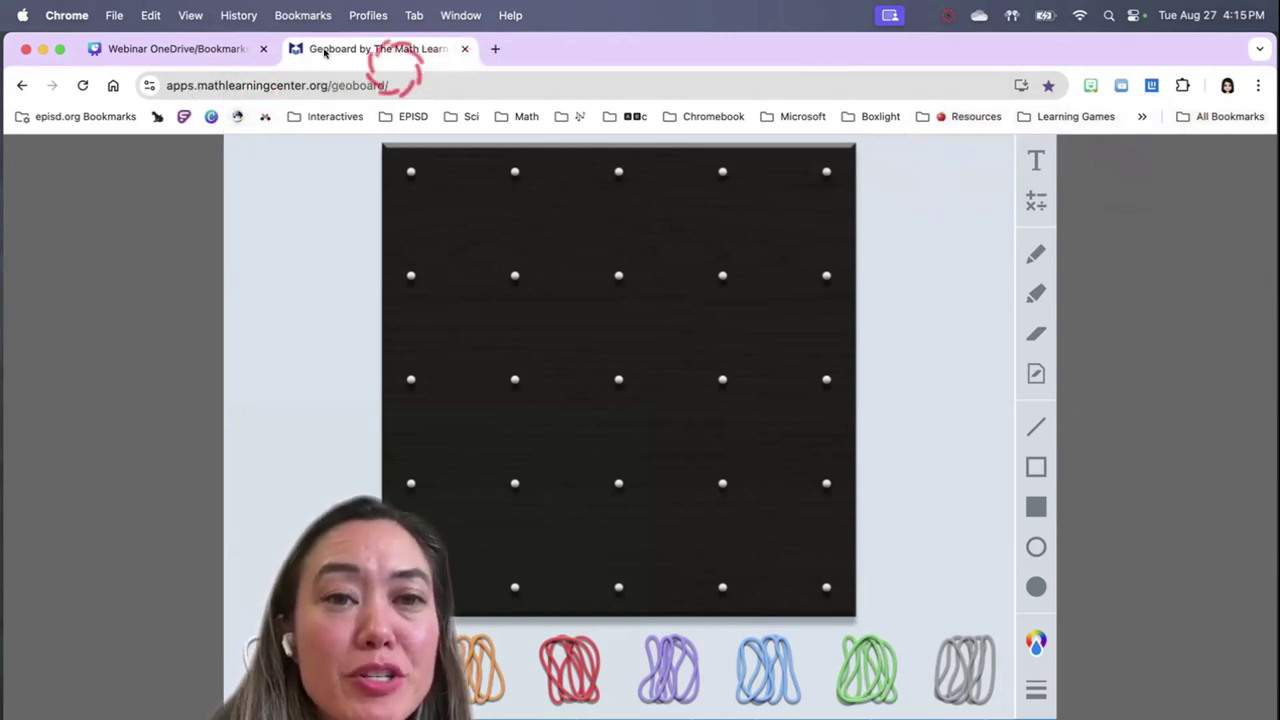
Bookmark the Geoboard page, drop it into the Math folder, and check it appears there
drag(149, 85, 140, 112)
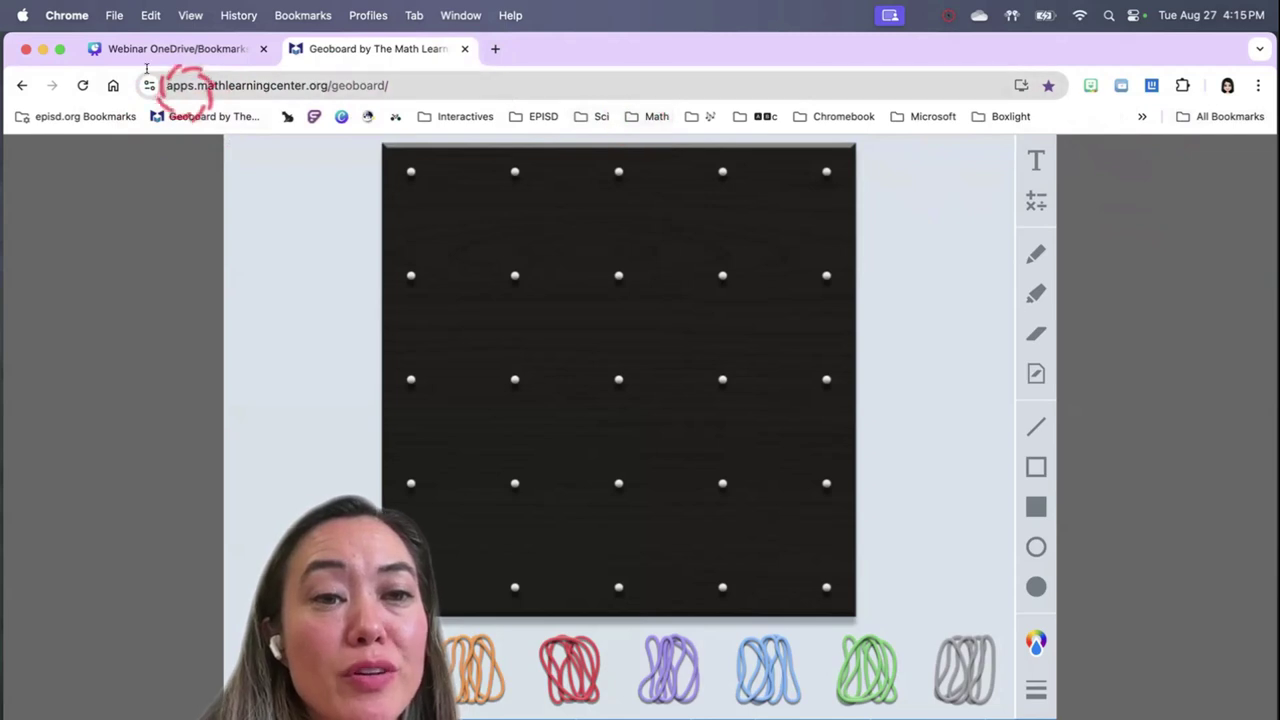
drag(180, 120, 648, 117)
click(522, 116)
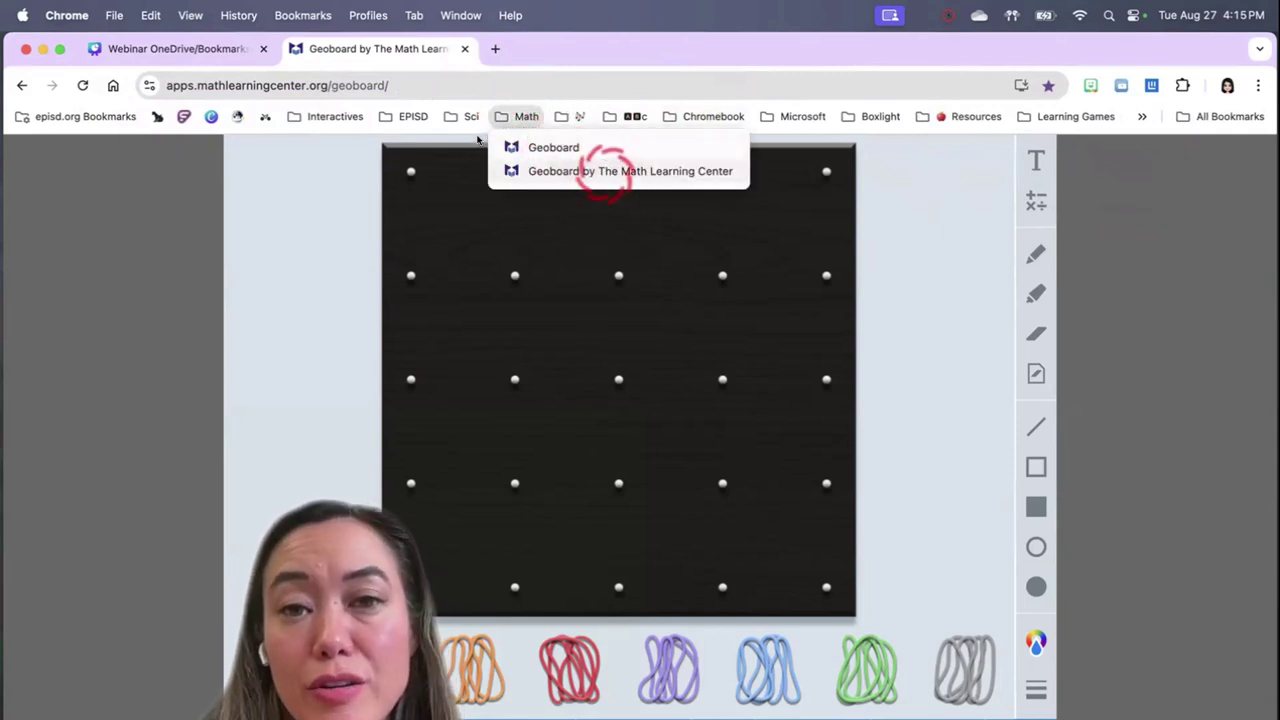
click(1142, 116)
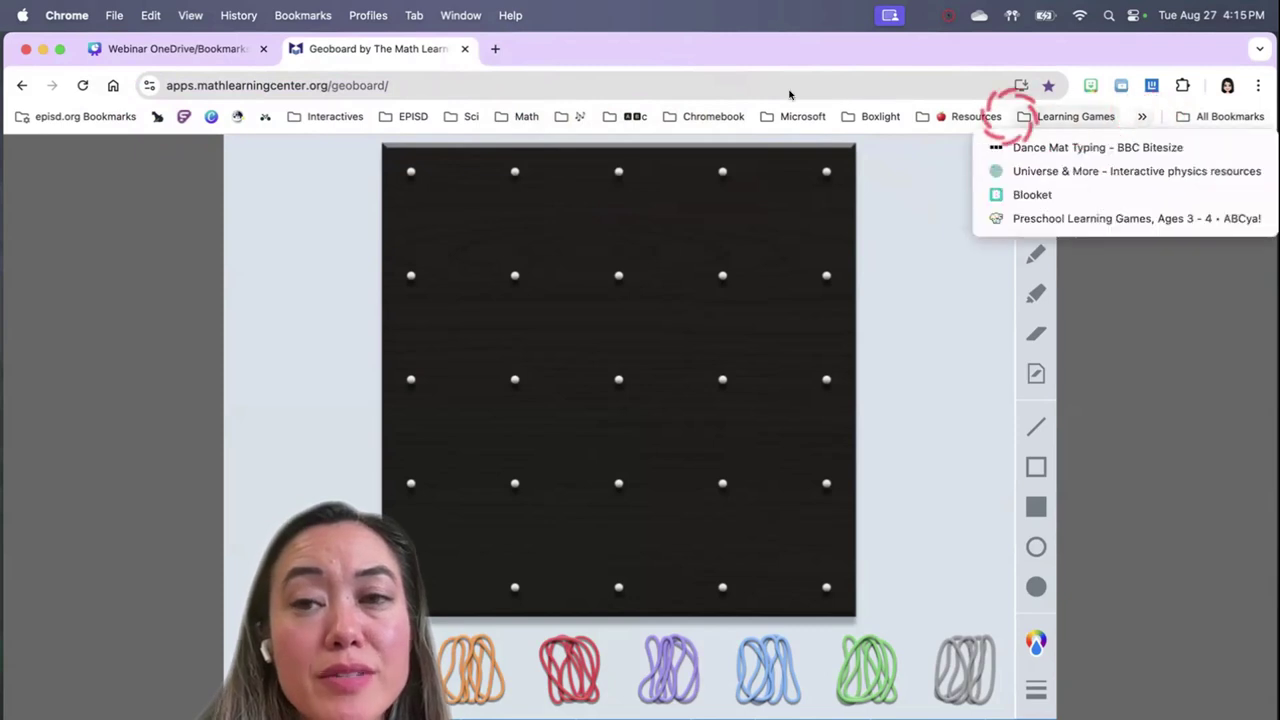
click(625, 116)
click(295, 208)
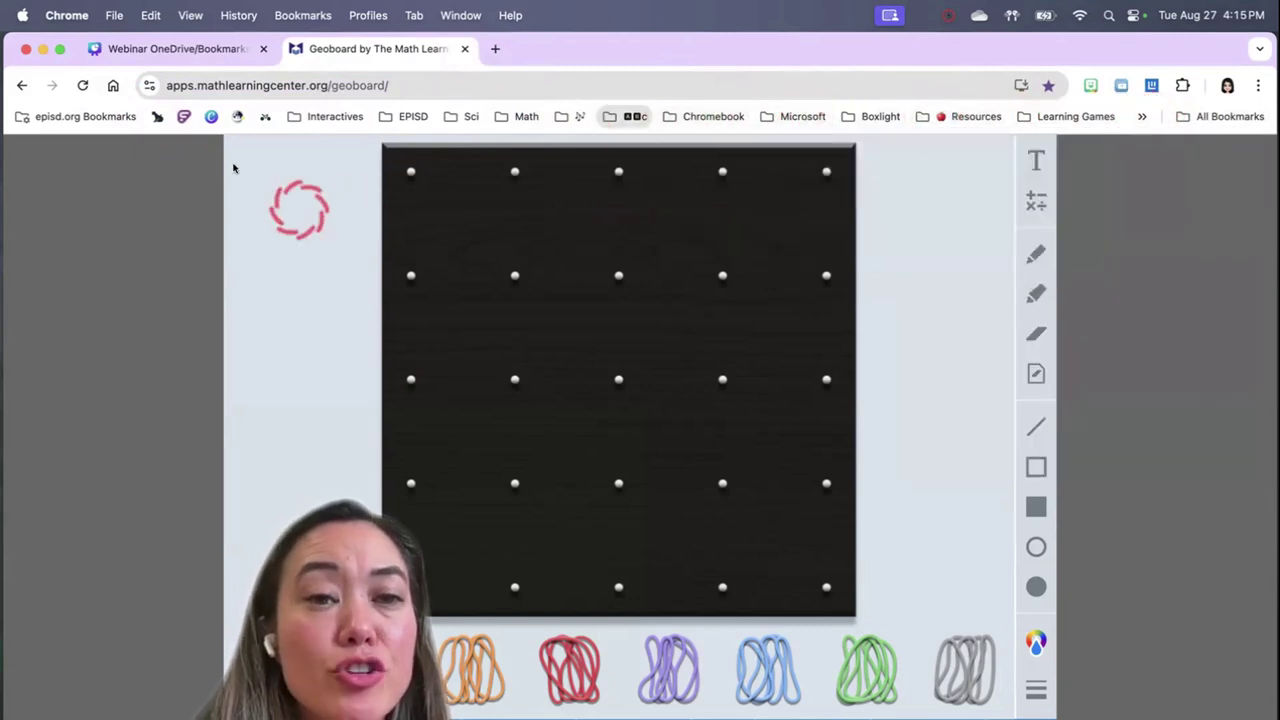